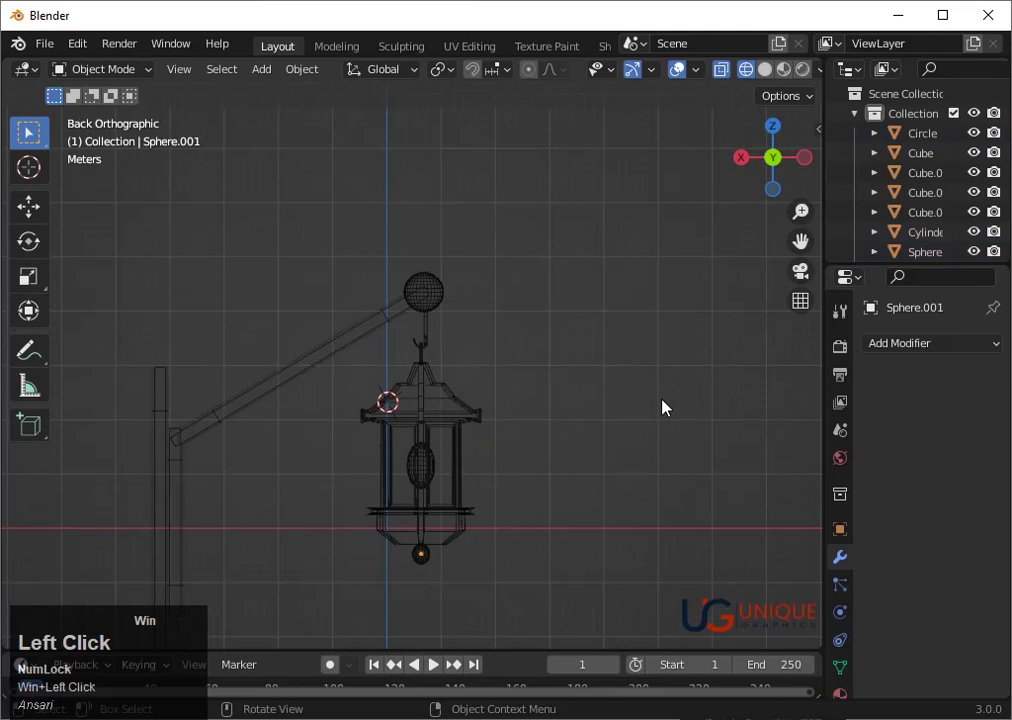
- Examine the lantern and its post from several angles in wireframe and solid display
key("Tab")
scroll(594, 361, "up", 1)
scroll(600, 357, "down", 3)
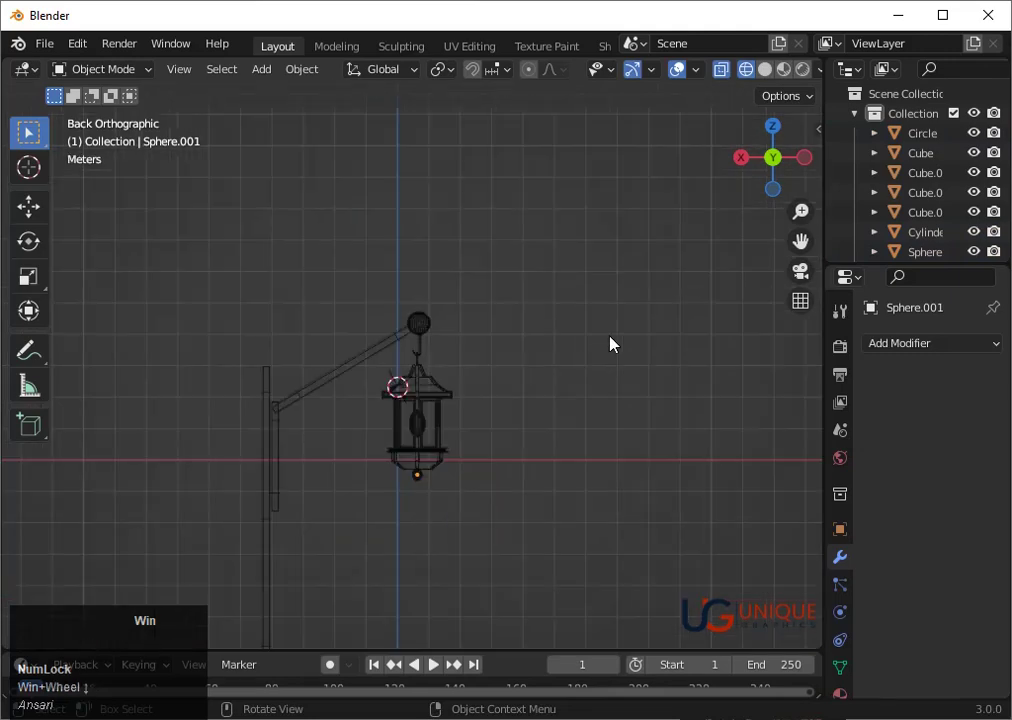
left_click(852, 535)
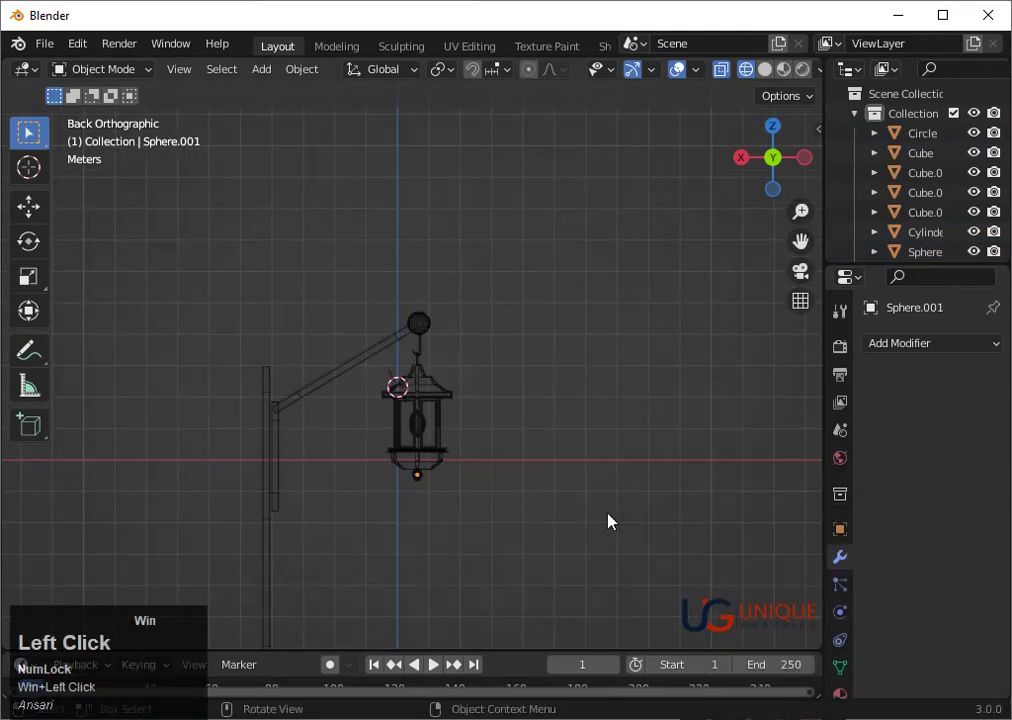
middle_click_drag(610, 520, 530, 513)
scroll(451, 520, "up", 1)
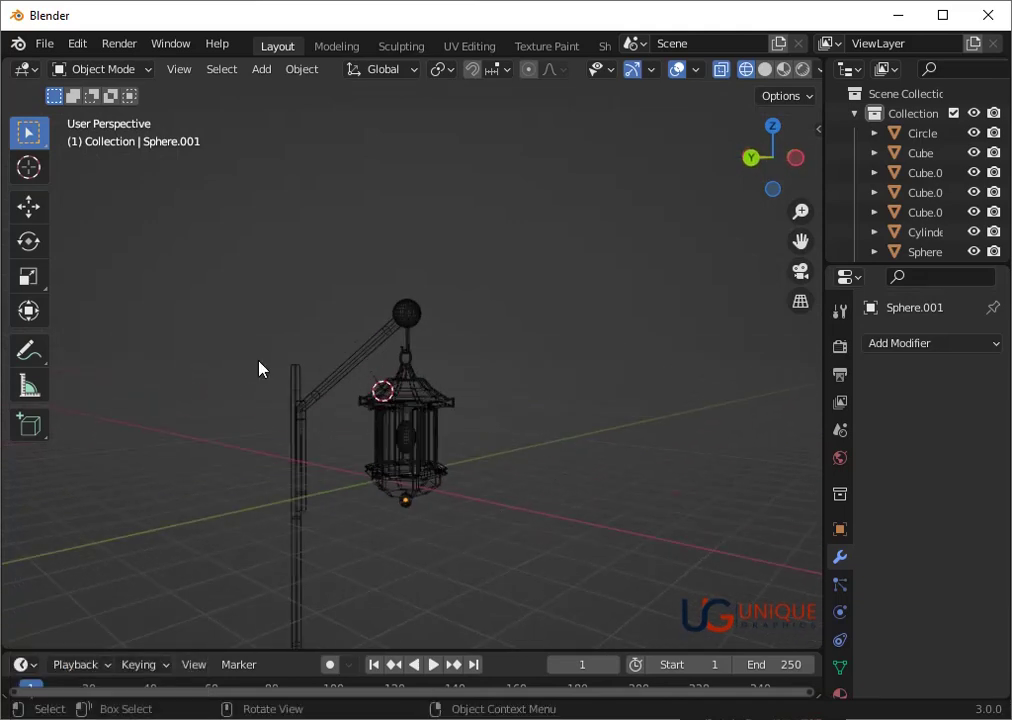
key("Tab")
mouse_move(429, 486)
middle_mouse_down()
mouse_move(508, 490)
mouse_move(637, 330)
mouse_move(646, 443)
middle_mouse_up()
left_click(648, 386)
scroll(433, 552, "up", 2)
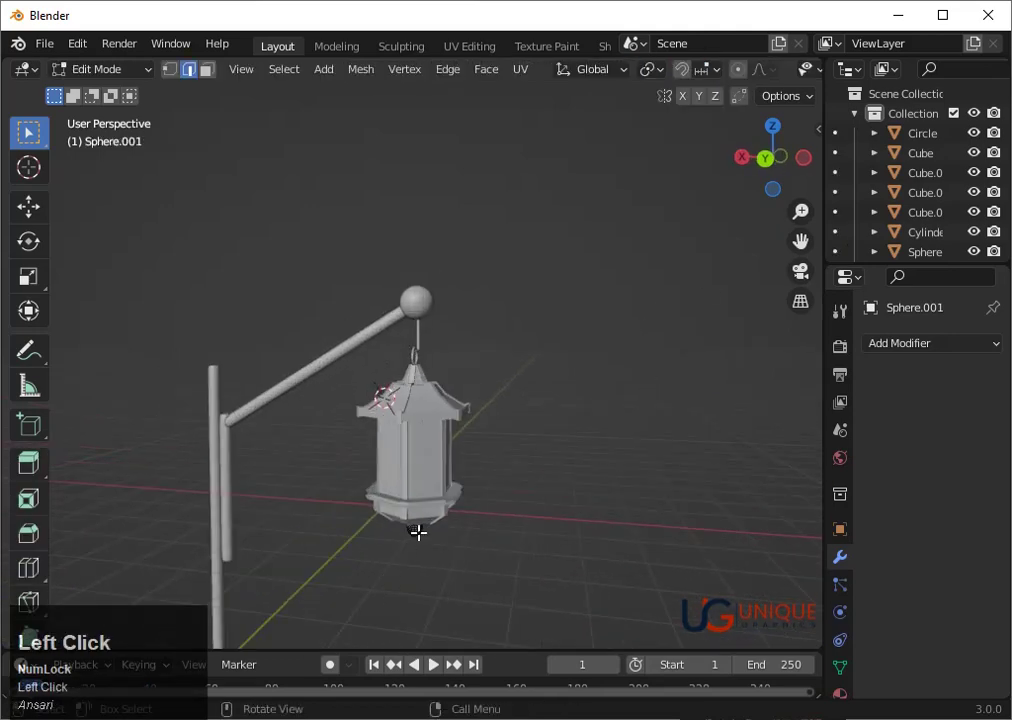
key("Tab")
middle_click_drag(513, 531, 567, 533)
scroll(600, 534, "down", 2)
middle_click_drag(635, 535, 480, 500)
scroll(594, 535, "up", 5)
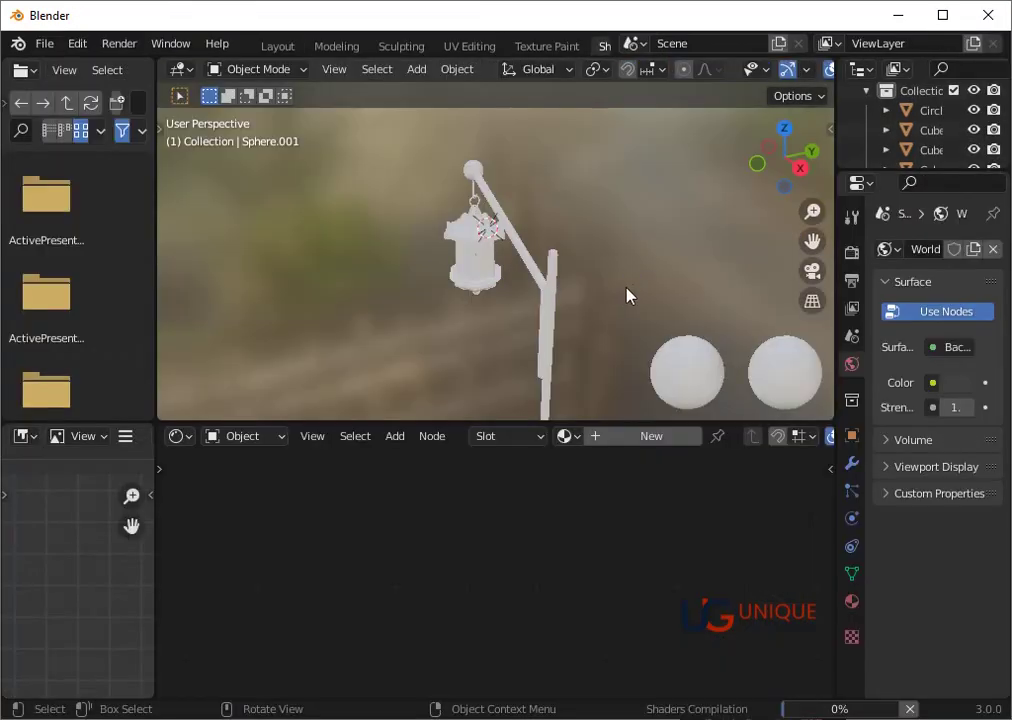
- Save the project to the Desktop as qwer.blend
key("ctrl+s")
left_click(90, 346)
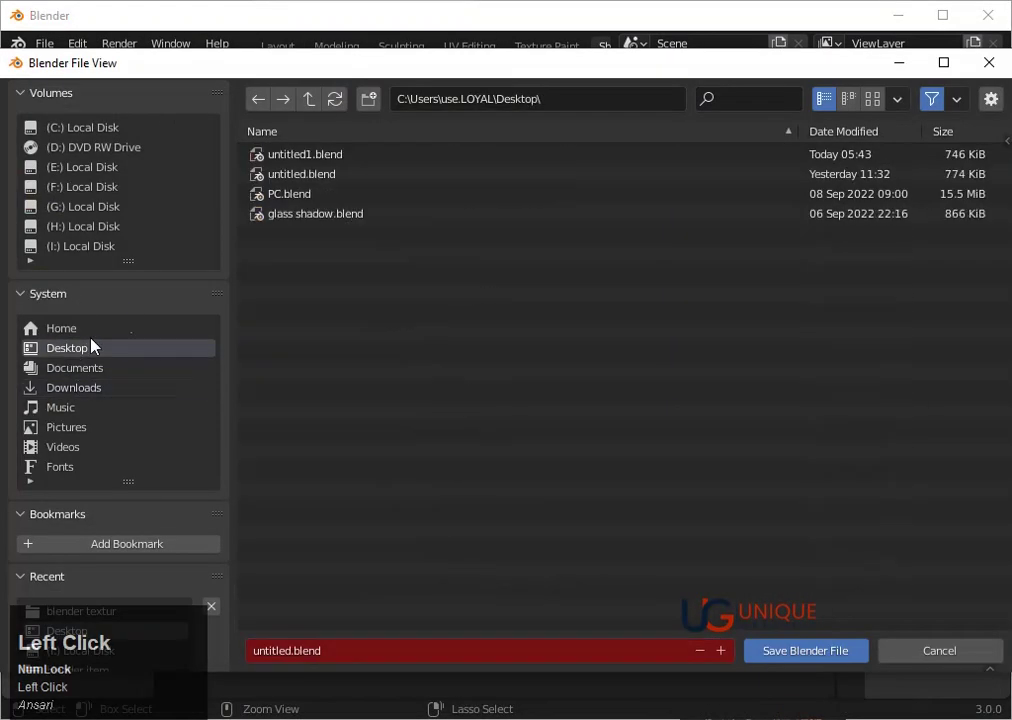
left_click(288, 650)
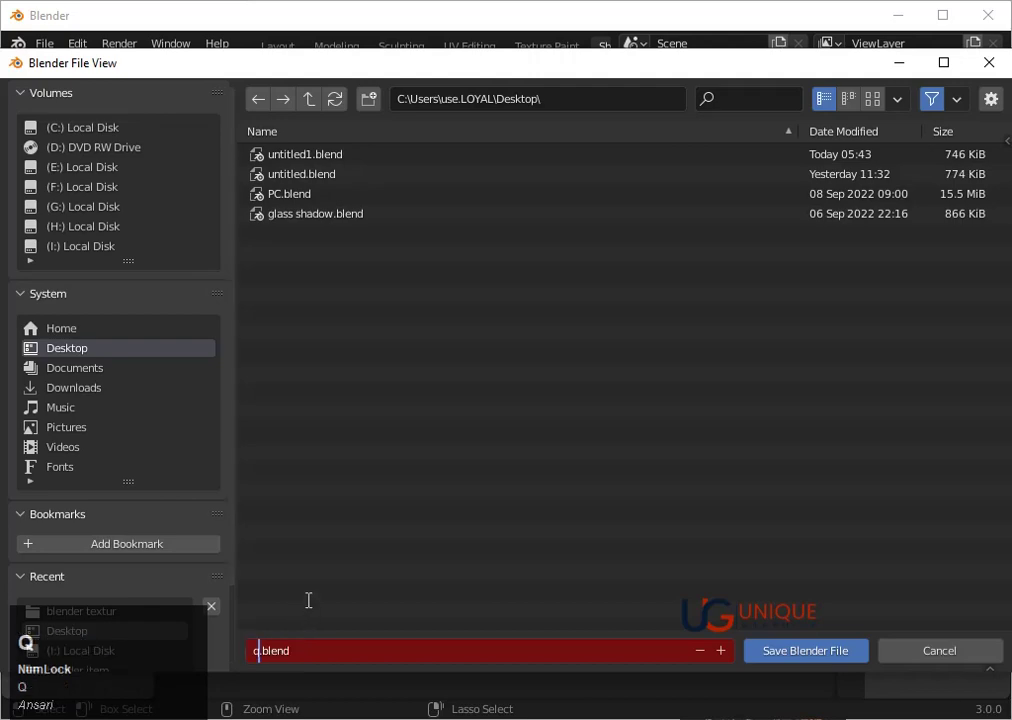
type("qwer")
left_click(808, 651)
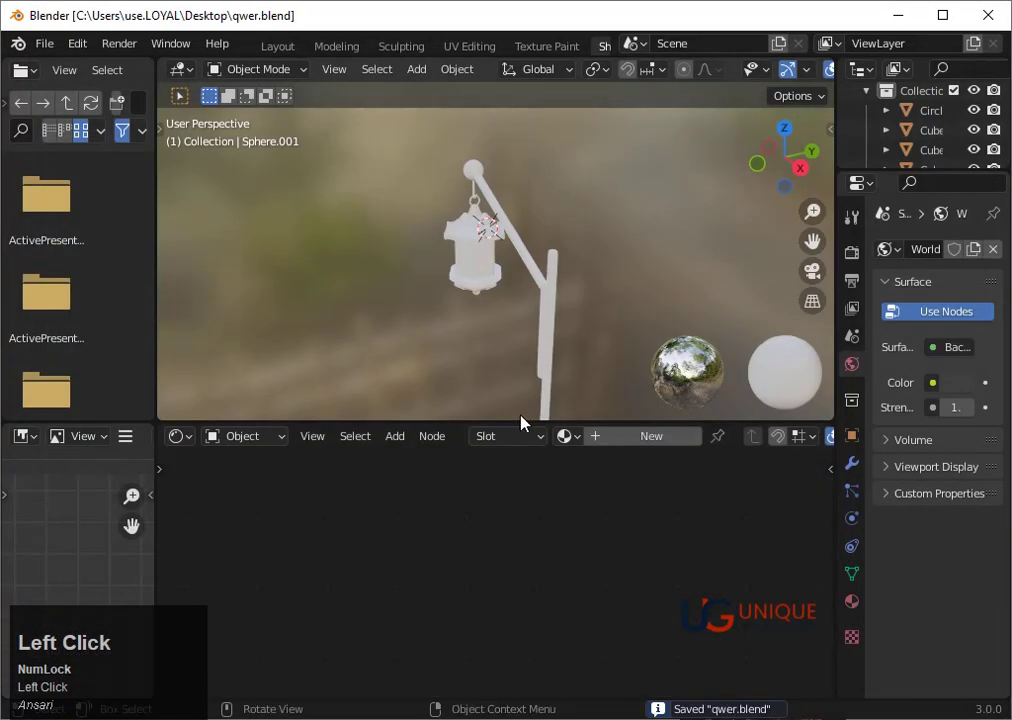
- Enlarge the 3D viewport of the Shading workspace by shrinking the node editor and file browser areas
left_click_drag(518, 423, 513, 592)
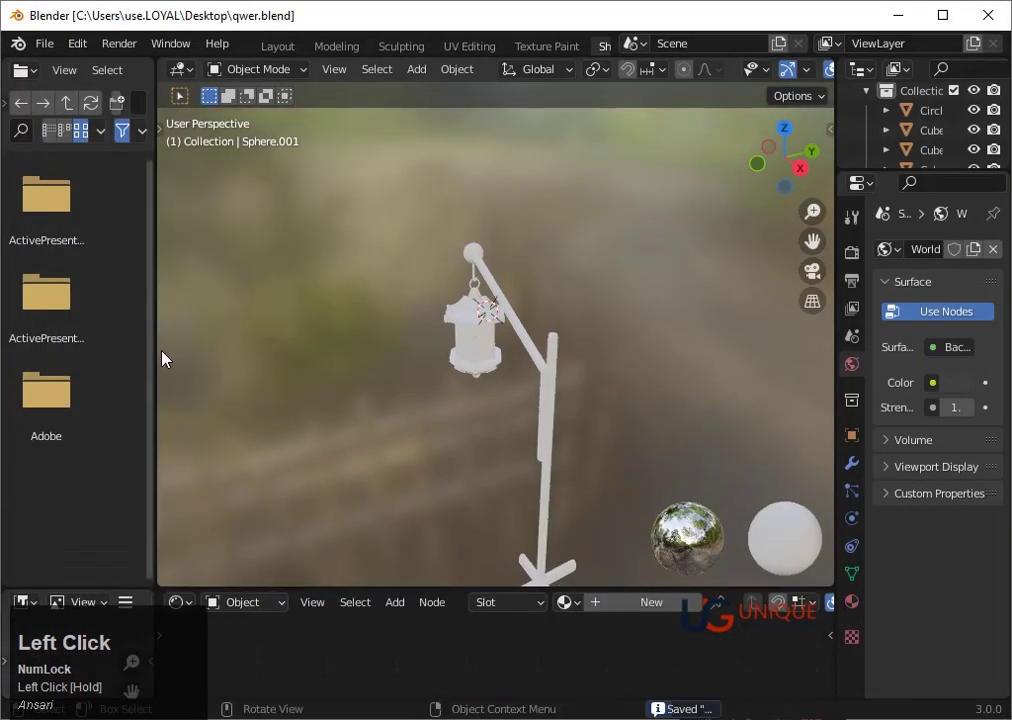
left_click_drag(157, 350, 42, 338)
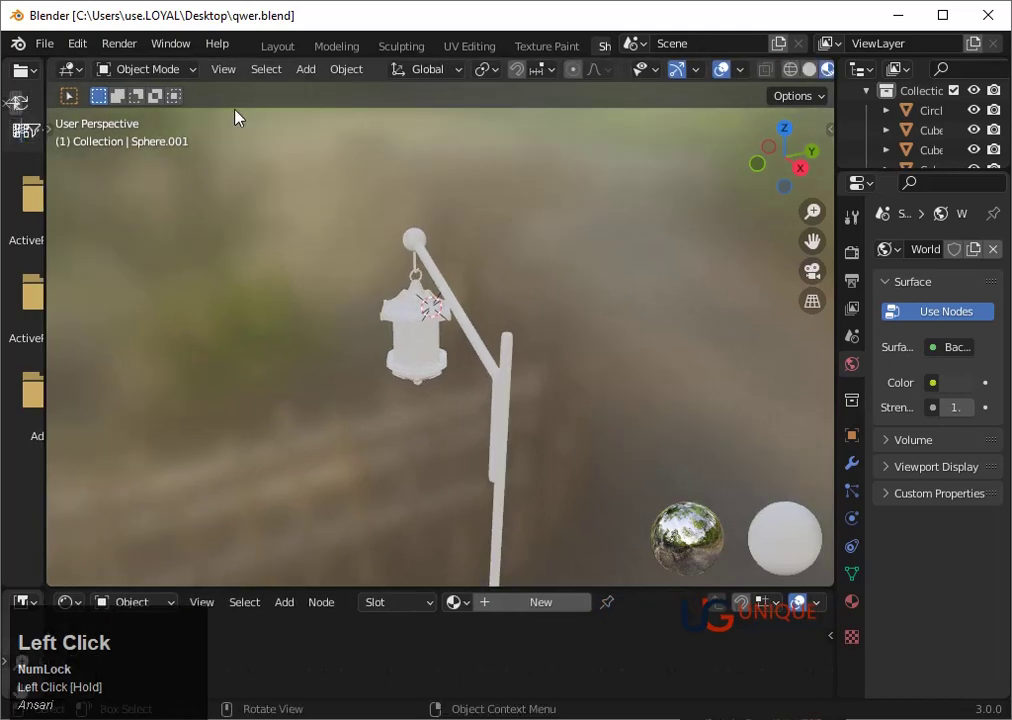
- In the Layout workspace, place the 3D cursor at the foot of the lamp post and add a plane there
left_click(262, 46)
scroll(501, 309, "down", 4)
left_click(345, 522, "shift")
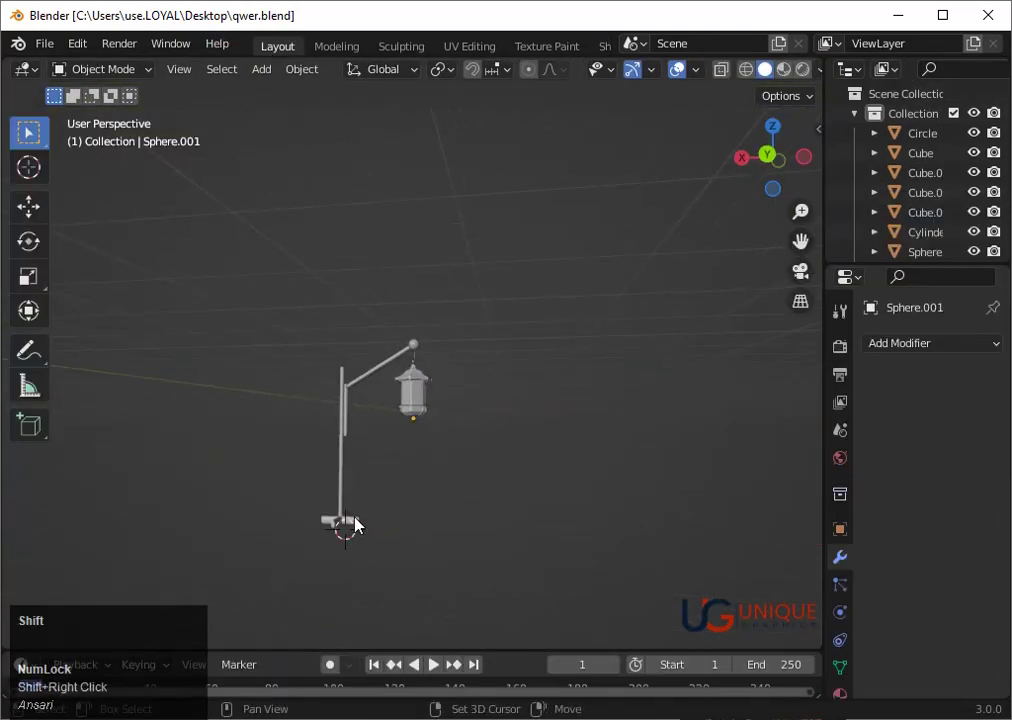
key("shift+a")
left_click(425, 314)
- Scale the plane about 17.3 times along Y, stretch it along X, and enlarge it uniformly into a wide ground surface
scroll(447, 457, "up", 3)
key("s")
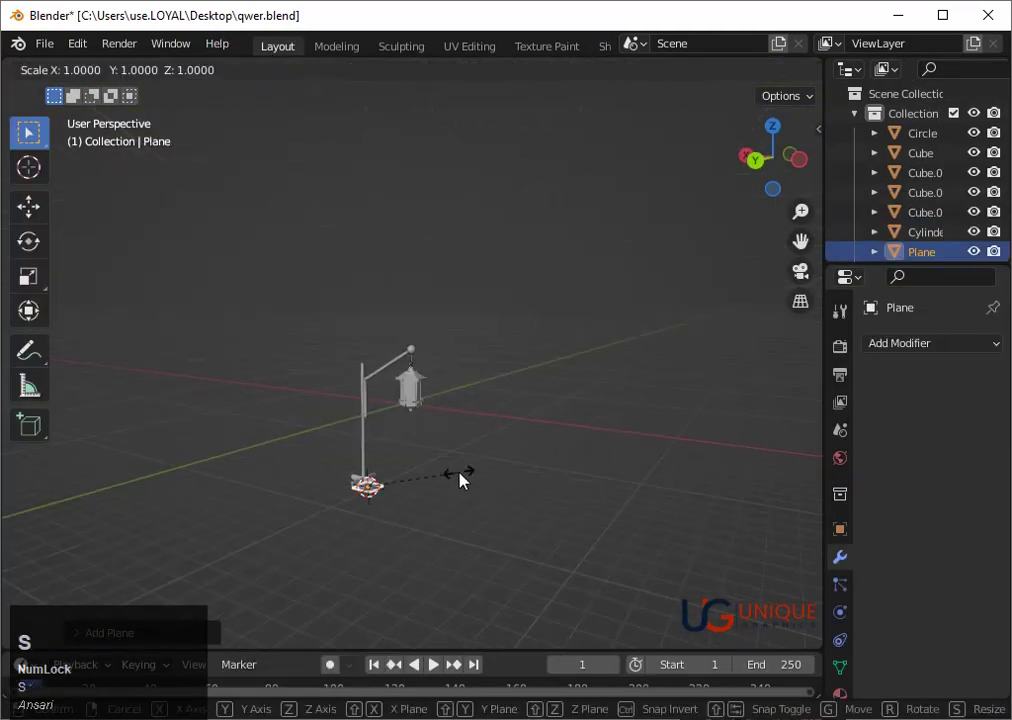
key("x")
key("y")
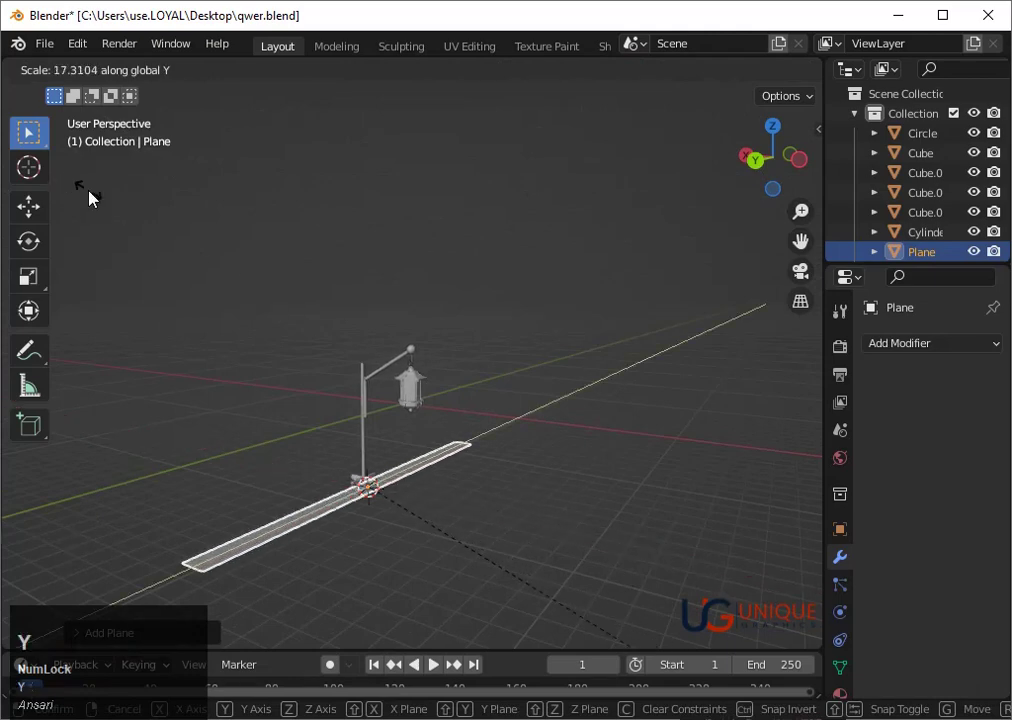
left_click(88, 196)
key("s")
key("x")
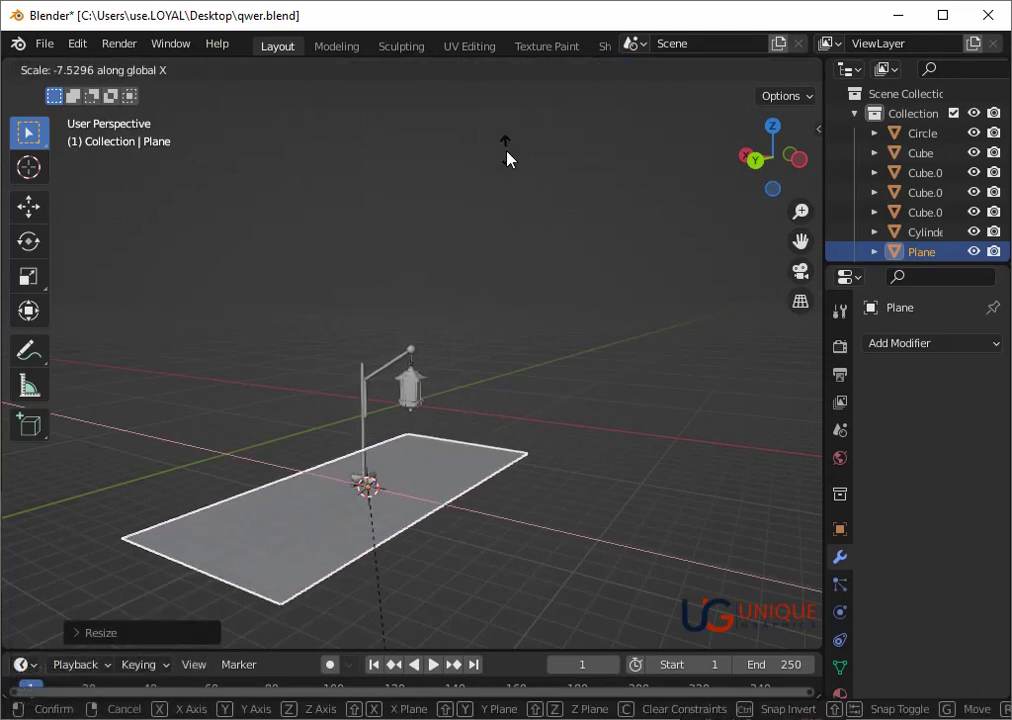
left_click(460, 250)
scroll(413, 364, "up", 2)
scroll(436, 461, "down", 2)
key("s")
left_click(628, 366)
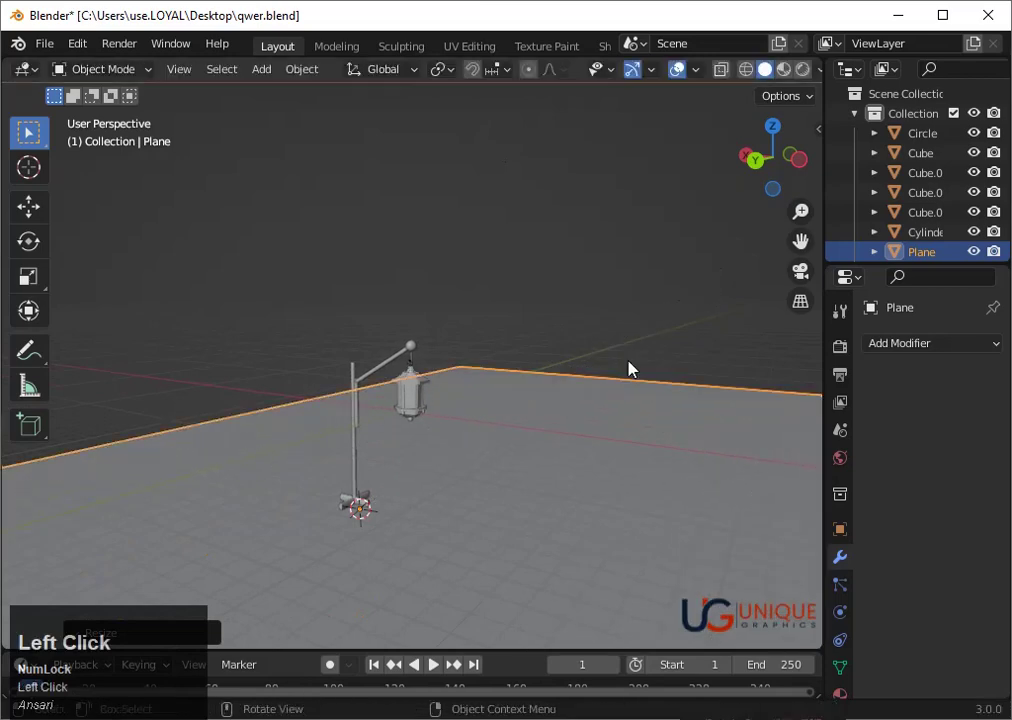
- In the Shading workspace, create a new material for the ground plane
scroll(481, 391, "up", 6)
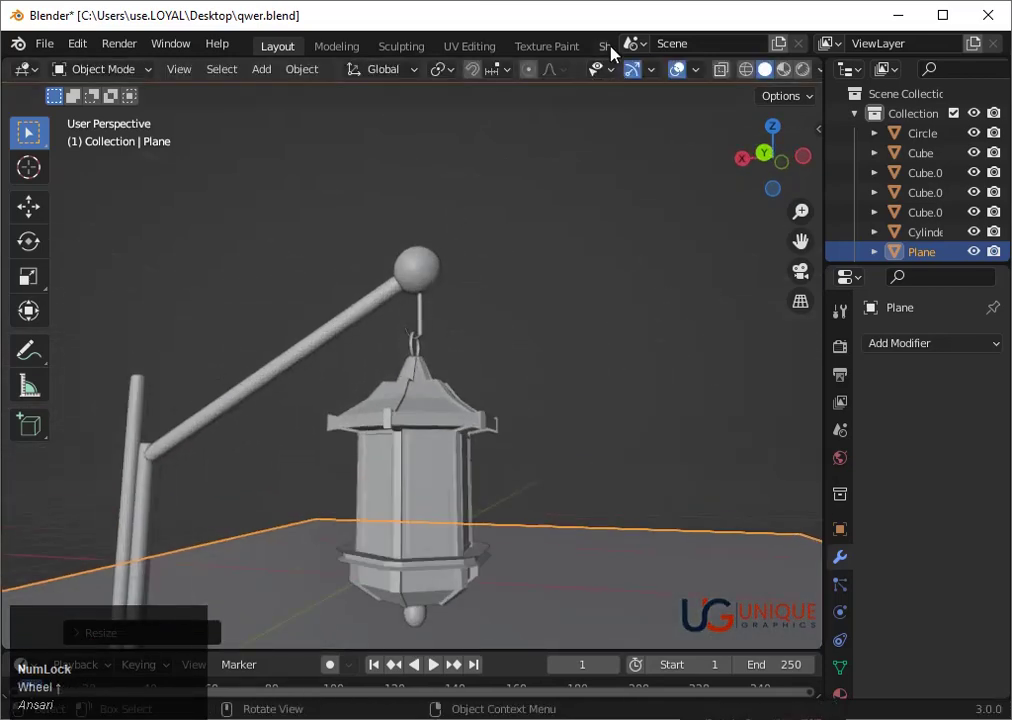
left_click(606, 46)
scroll(544, 294, "down", 4)
mouse_move(547, 407)
middle_mouse_down()
mouse_move(278, 398)
mouse_move(375, 373)
middle_mouse_up()
scroll(375, 373, "up", 3)
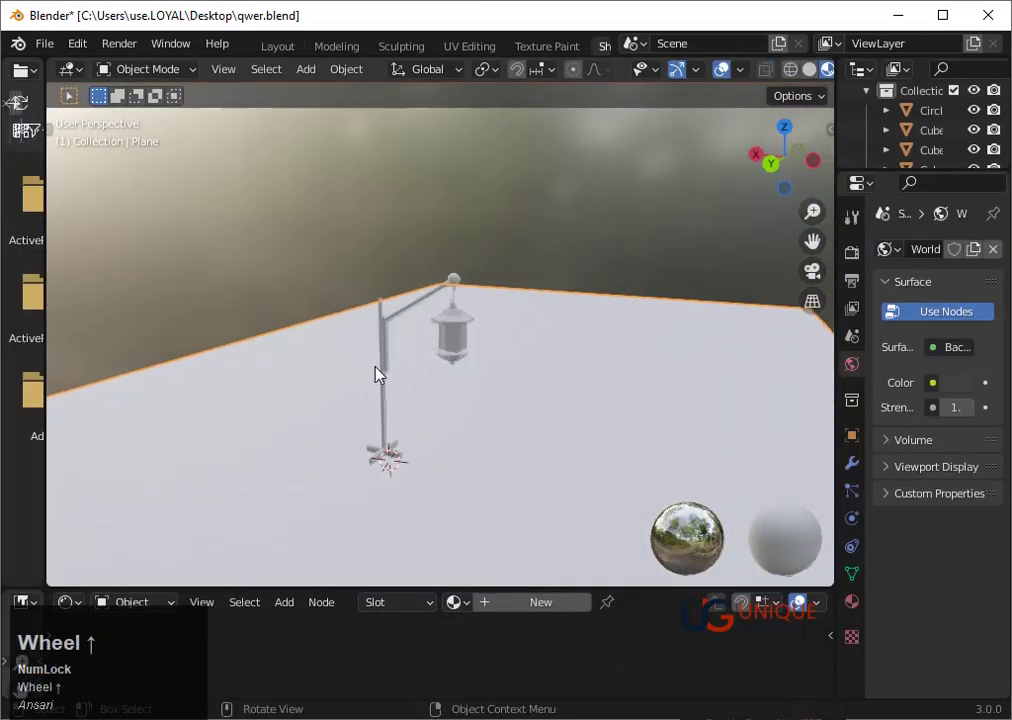
scroll(435, 415, "up", 2)
left_click(352, 480)
left_click(545, 602)
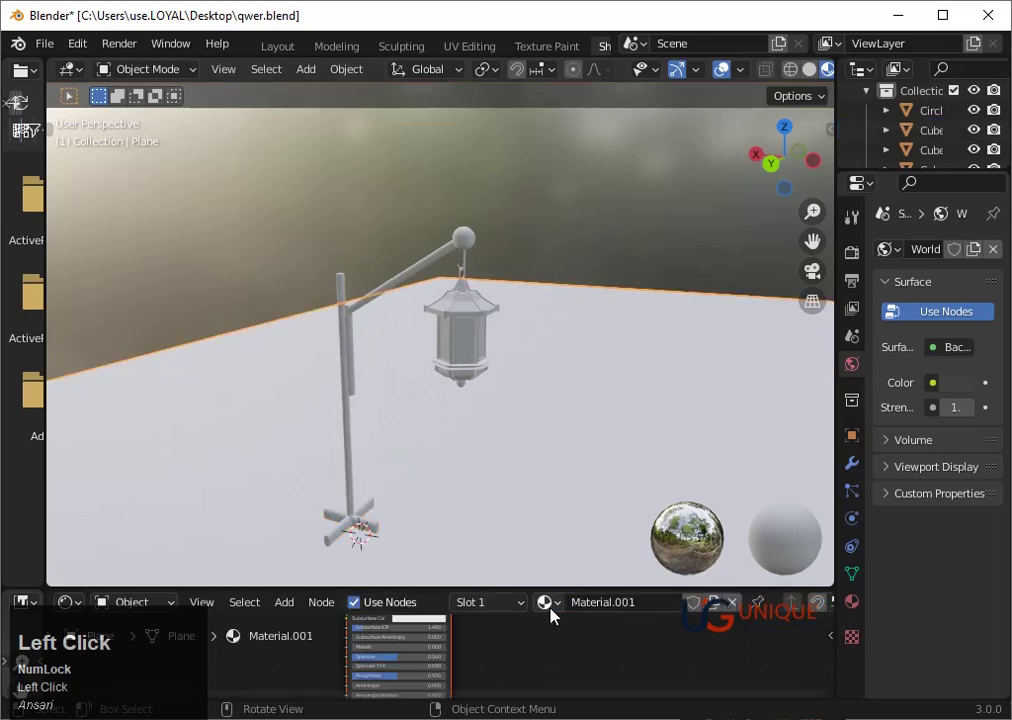
- Give the lamp post a new material with a dark grey base colour, Subsurface IOR 1.248 and Metallic 0.668
key("ctrl+z")
left_click(505, 605)
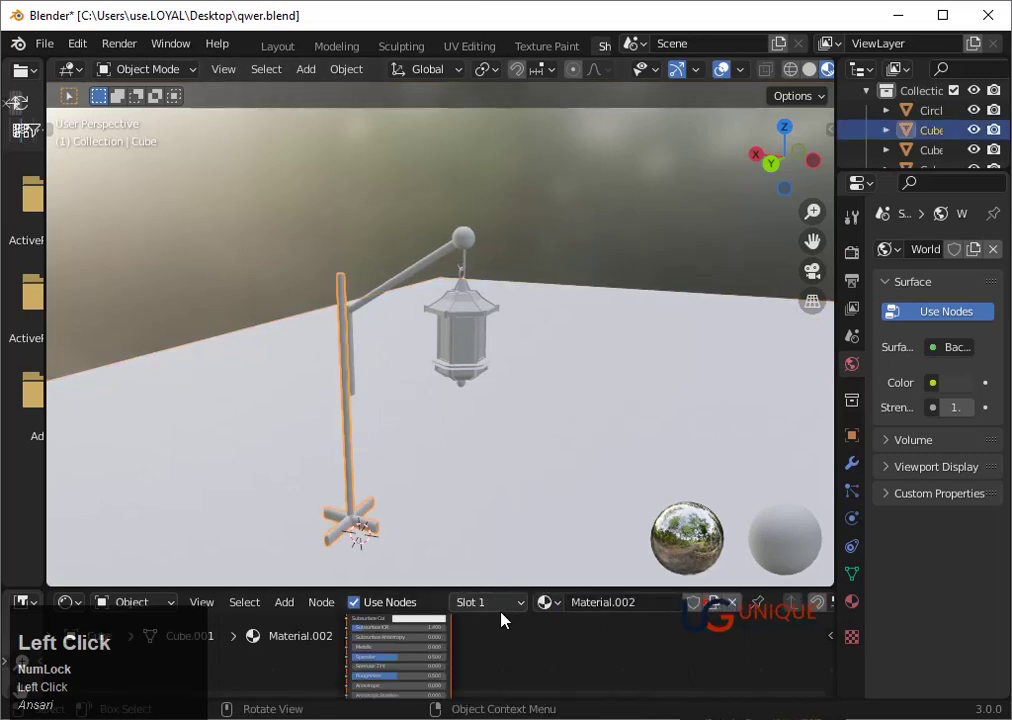
left_click_drag(497, 591, 499, 476)
scroll(479, 576, "up", 5)
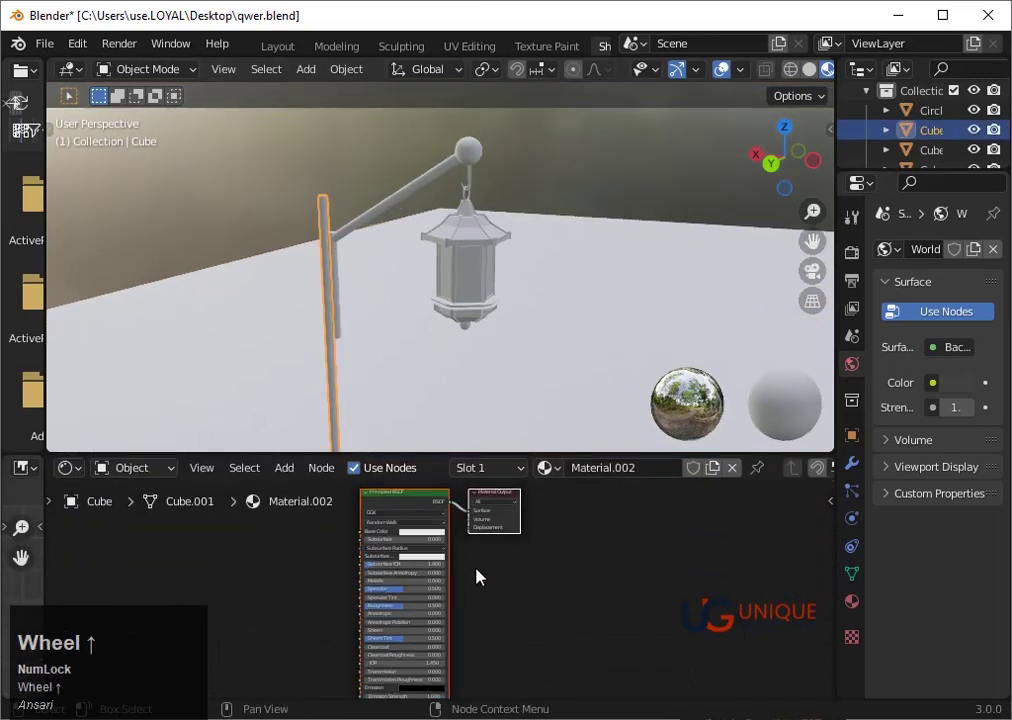
middle_click_drag(524, 600, 485, 530)
left_click(465, 516)
left_click_drag(538, 325, 538, 383)
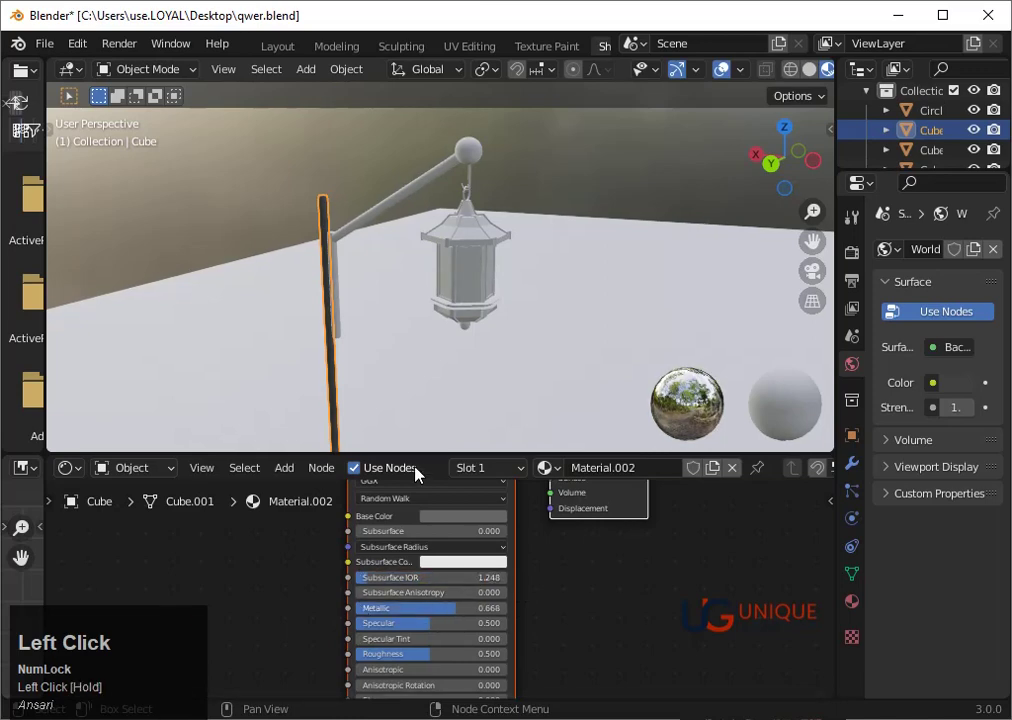
- Set the roughness of the lamp post's material to 0.186
key("grave")
key("KP_3")
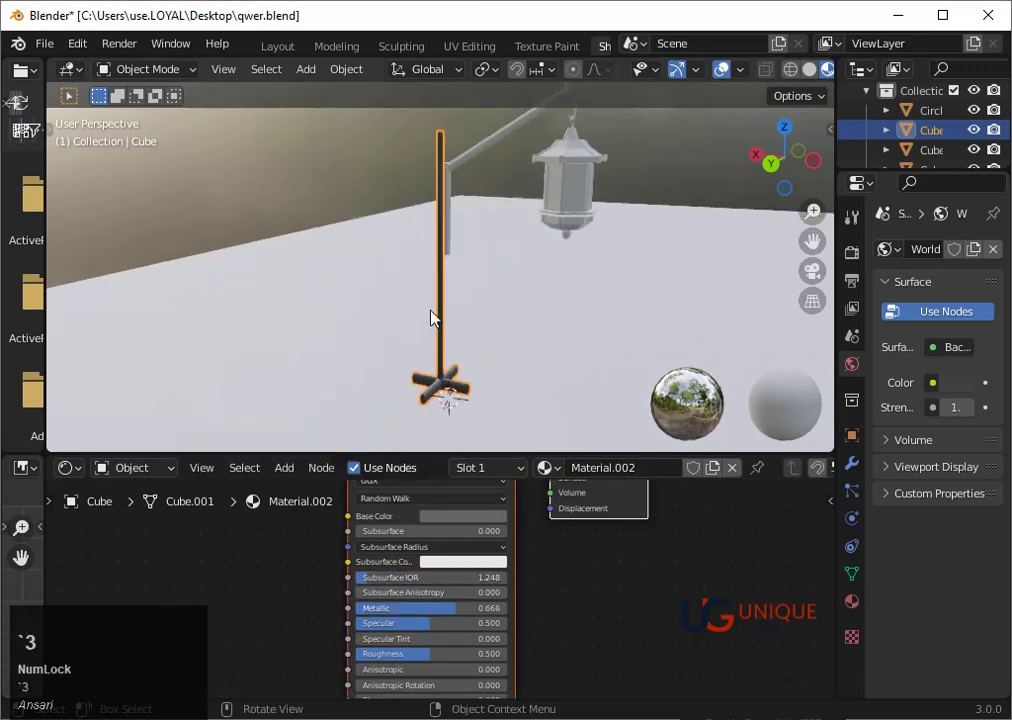
scroll(434, 317, "up", 3)
middle_click_drag(436, 316, 461, 312)
scroll(458, 320, "down", 1)
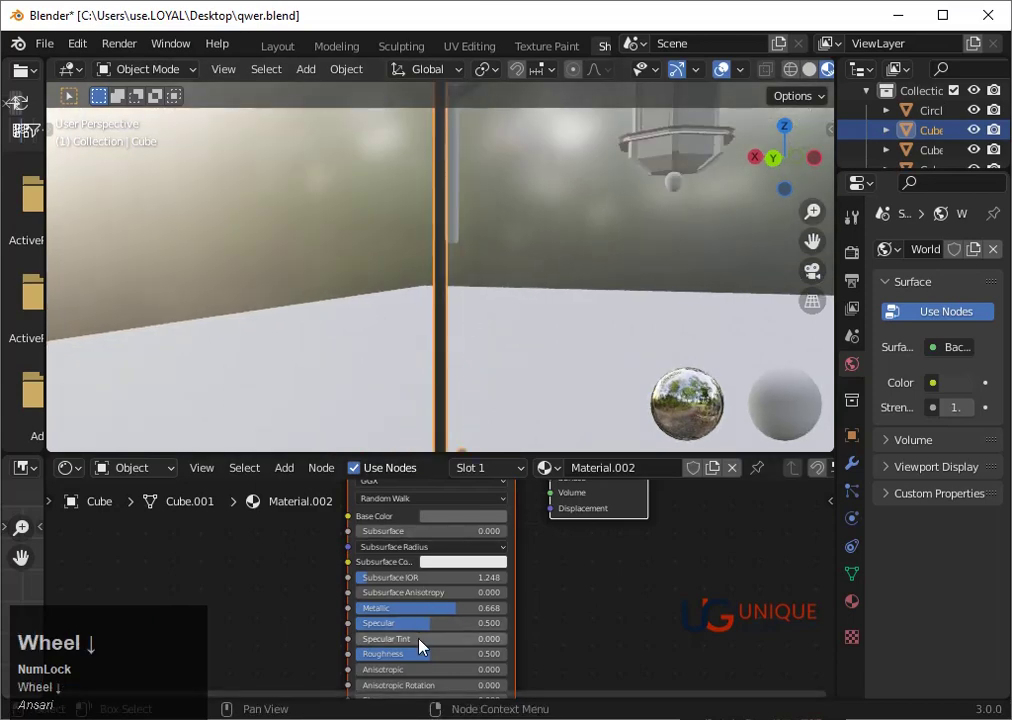
left_click_drag(413, 653, 404, 653)
- Join the short vertical bar beside the post and the diagonal arm into one object
scroll(603, 219, "down", 4)
left_click(448, 224)
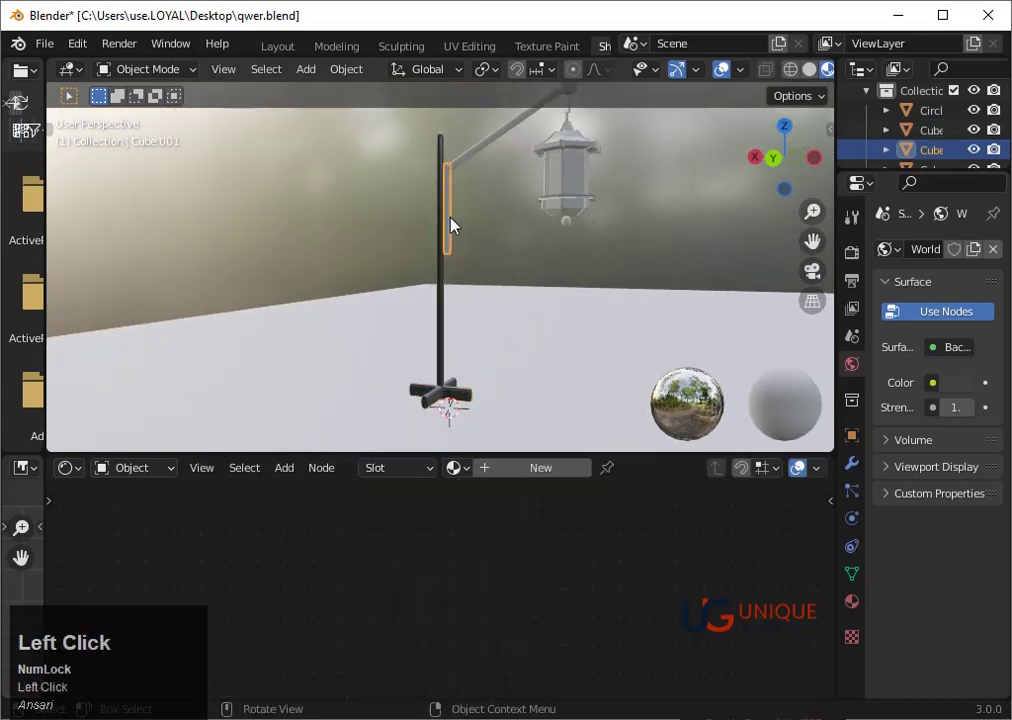
left_click(480, 150, "shift")
key("ctrl")
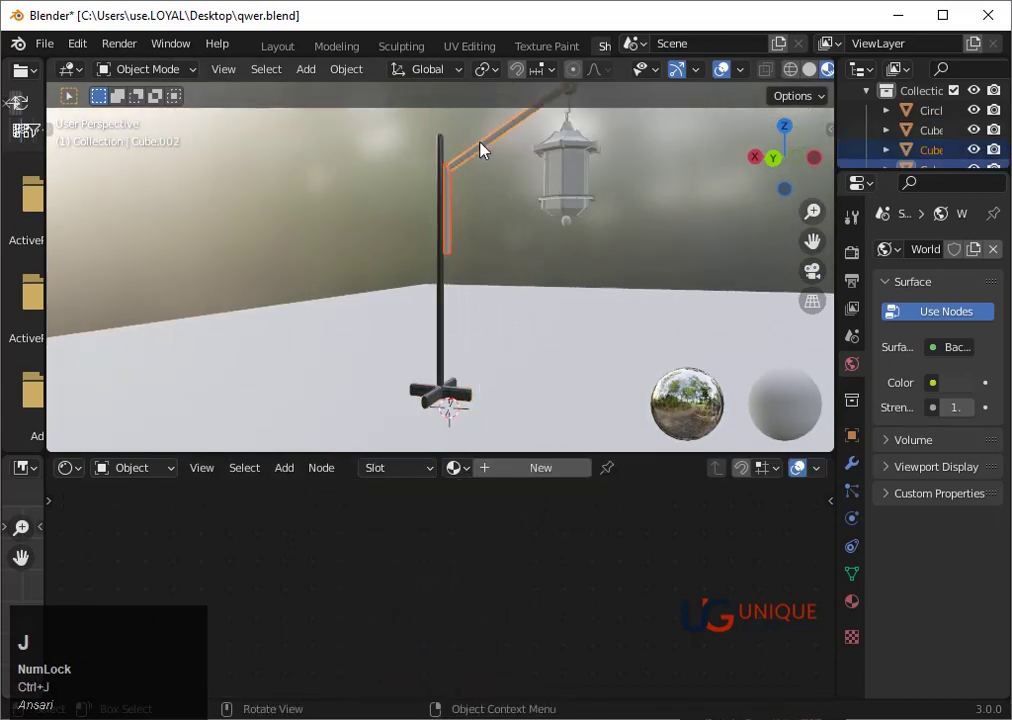
key("ctrl+j")
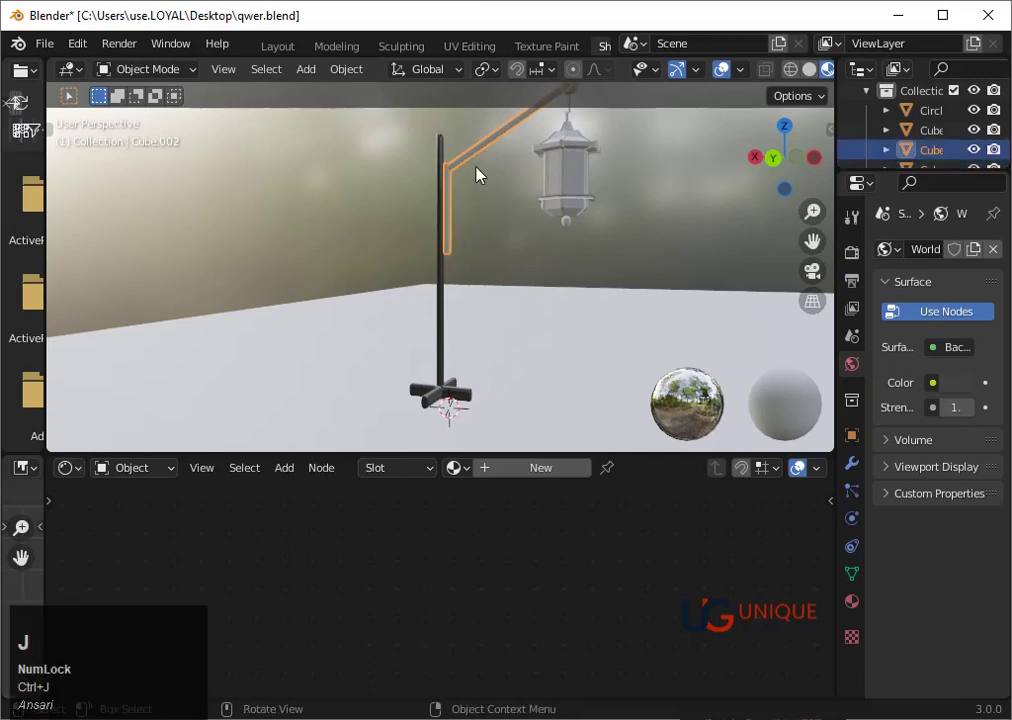
- Assign the existing Material.002 to the joined bracket arm
left_click(457, 468)
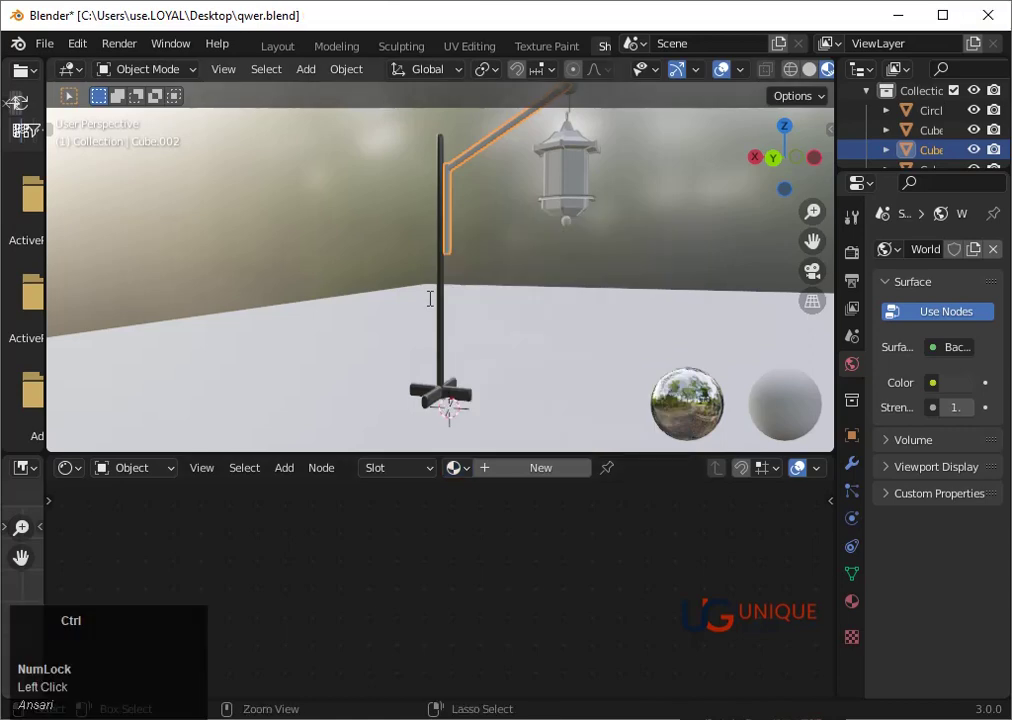
key("ctrl+s")
left_click(457, 468)
left_click(451, 301)
- Give the sphere at the arm's tip a new material with base colour value 0.431, Metallic 0.805 and Roughness 0.223
middle_click_drag(451, 303, 505, 315)
left_click_drag(812, 241, 761, 258)
scroll(499, 254, "up", 3)
left_click(413, 160)
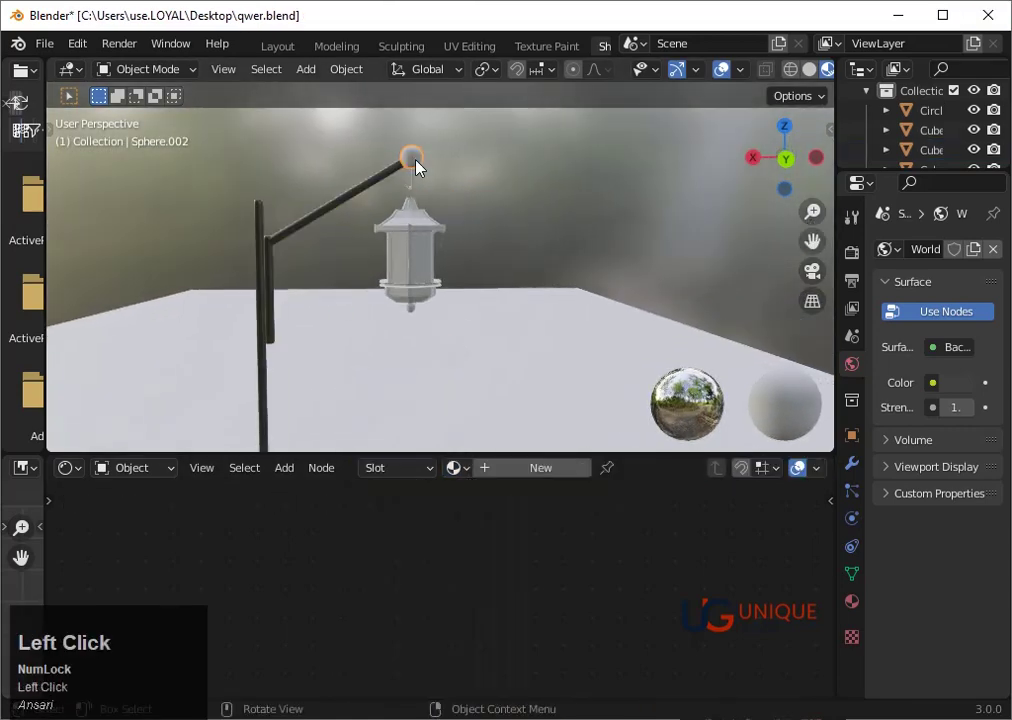
left_click(538, 467)
left_click(483, 517)
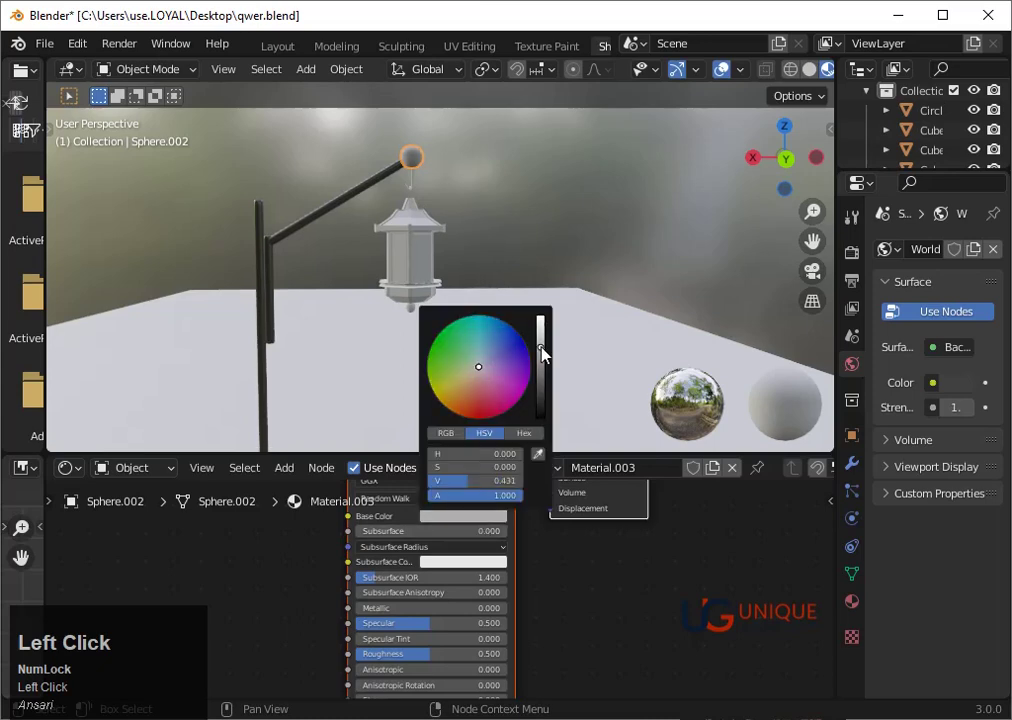
left_click_drag(478, 614, 505, 612)
left_click_drag(420, 654, 372, 657)
- Apply the existing dark metallic material to the hook hanging from the arm's sphere
scroll(430, 290, "up", 4)
left_click(335, 117)
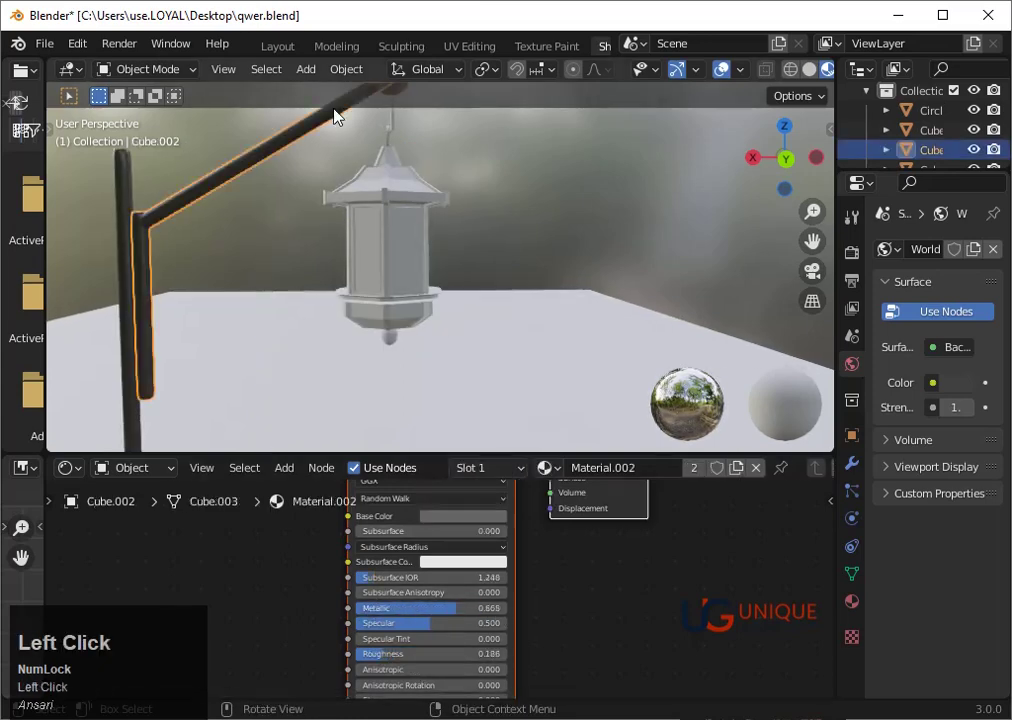
left_click(400, 124)
left_click(455, 468)
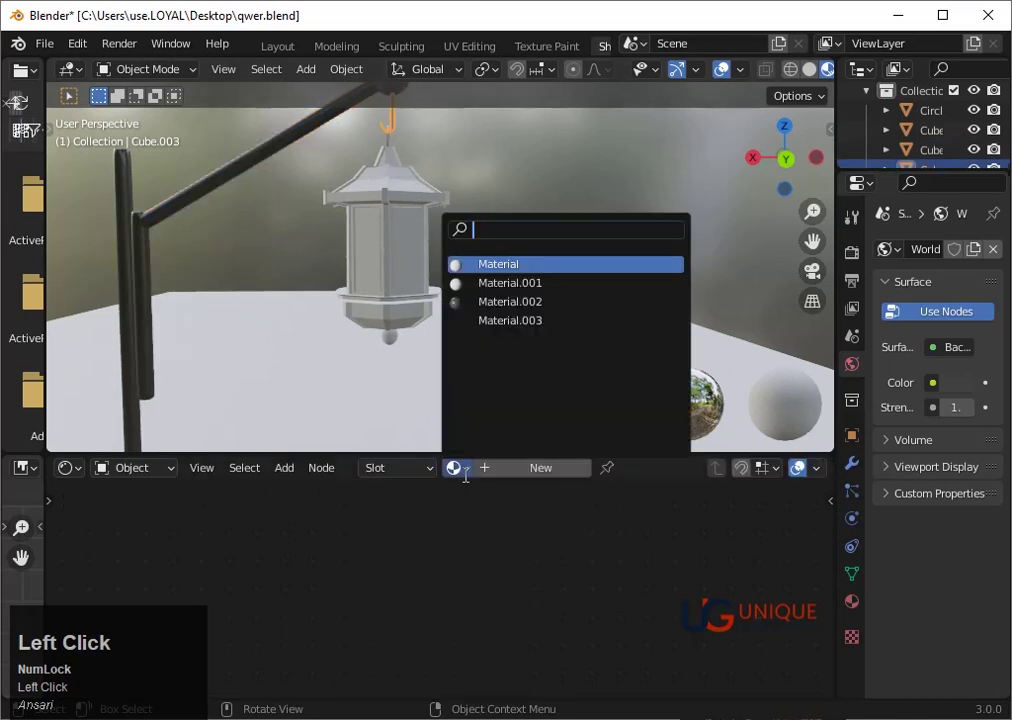
left_click(480, 283)
- Assign the existing Material.003 to the small sphere beneath the lantern
scroll(470, 316, "down", 2)
middle_click_drag(470, 314, 470, 330)
scroll(465, 314, "up", 3)
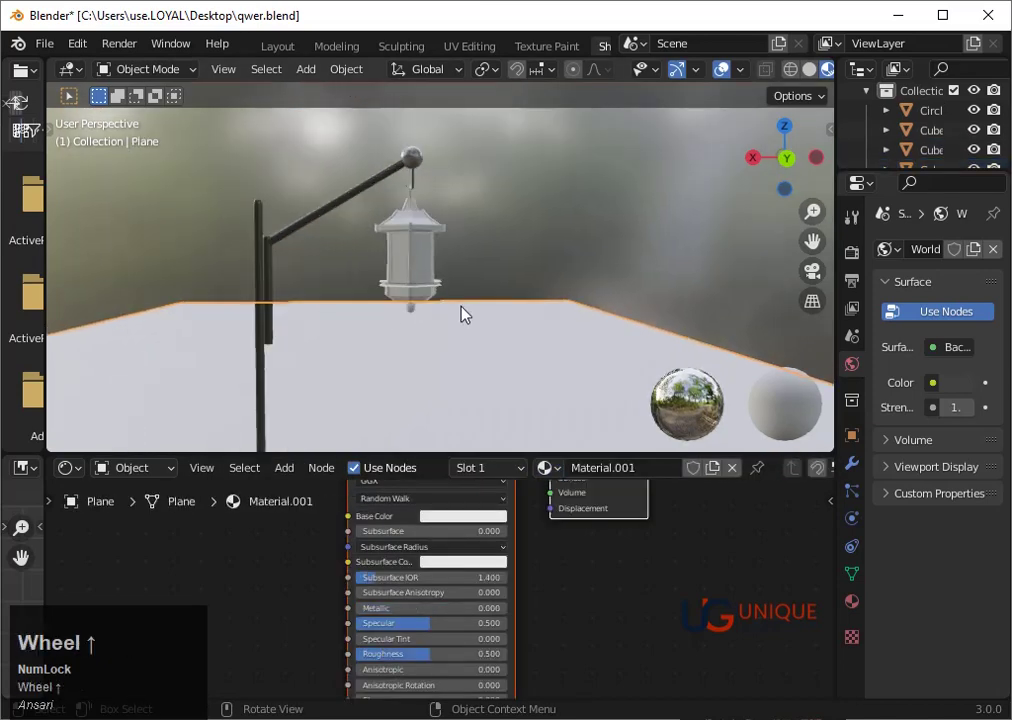
scroll(407, 313, "up", 2)
left_click(383, 363)
scroll(386, 361, "down", 3)
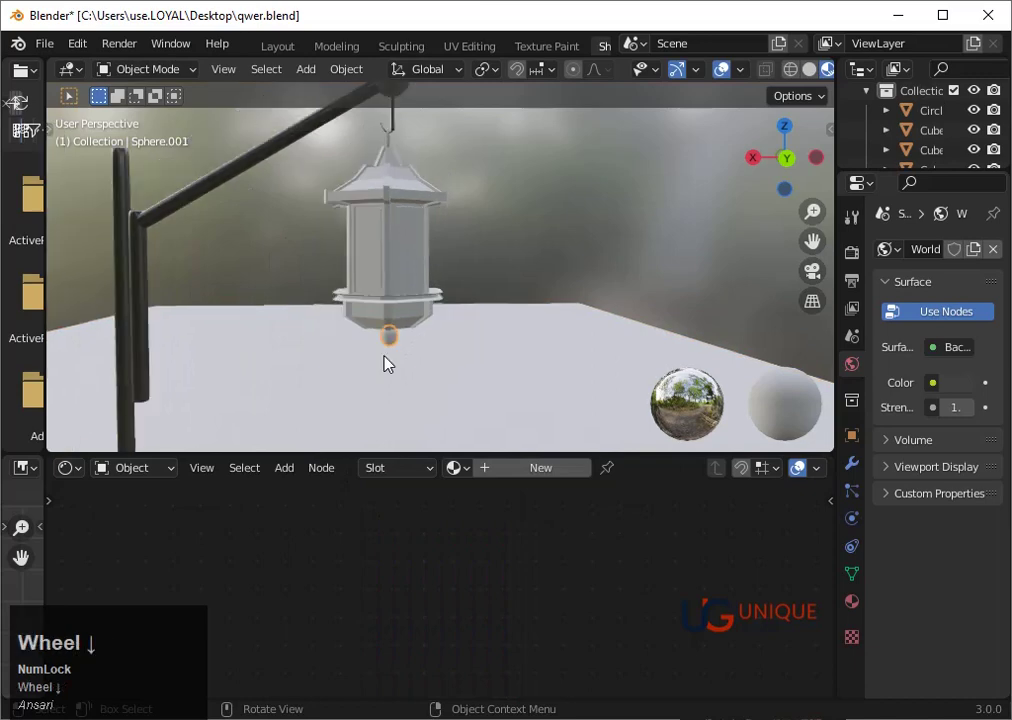
left_click(455, 468)
left_click(480, 320)
scroll(463, 339, "up", 3)
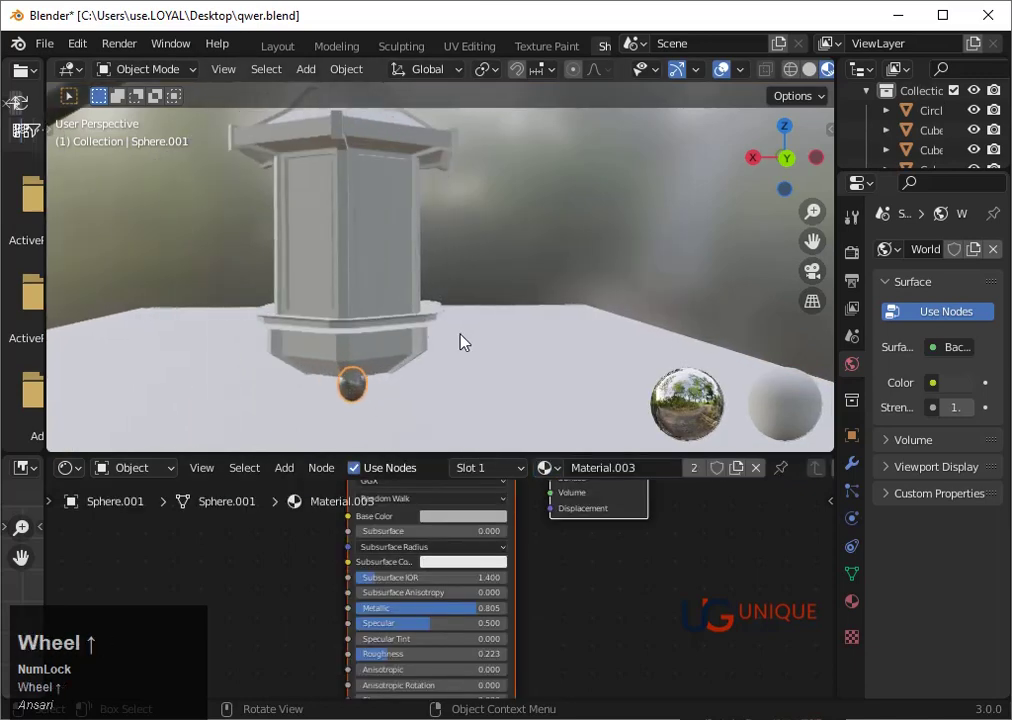
- Open the lantern mesh for face editing and select the face loops running along its first corner ribs
scroll(390, 233, "down", 1)
left_click(361, 165)
key("Tab")
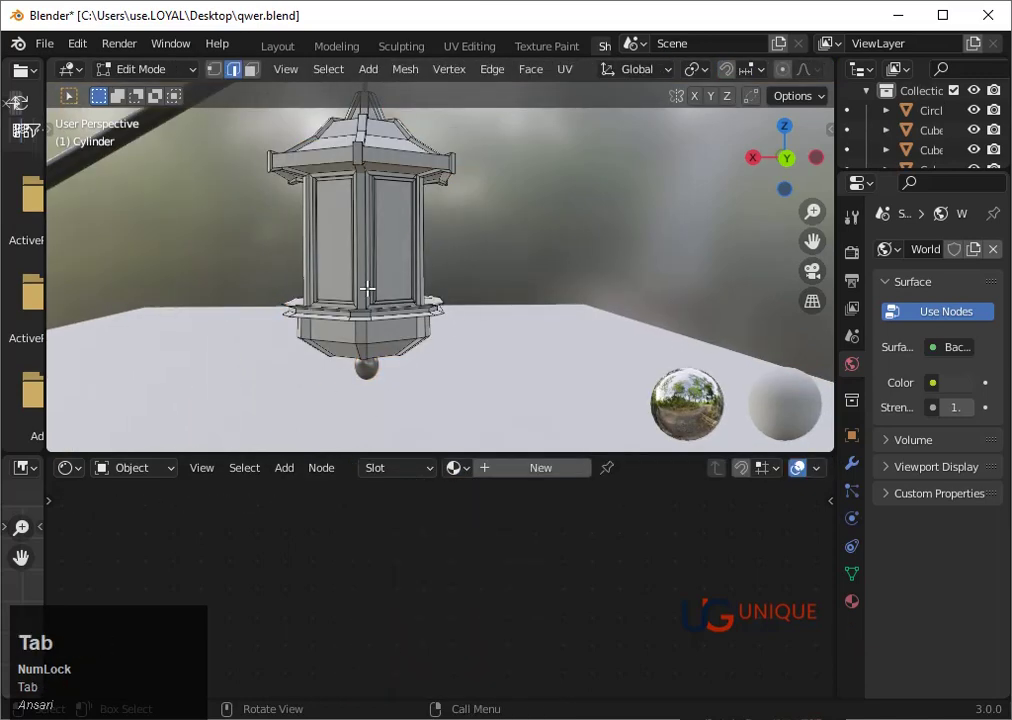
key("ctrl+z")
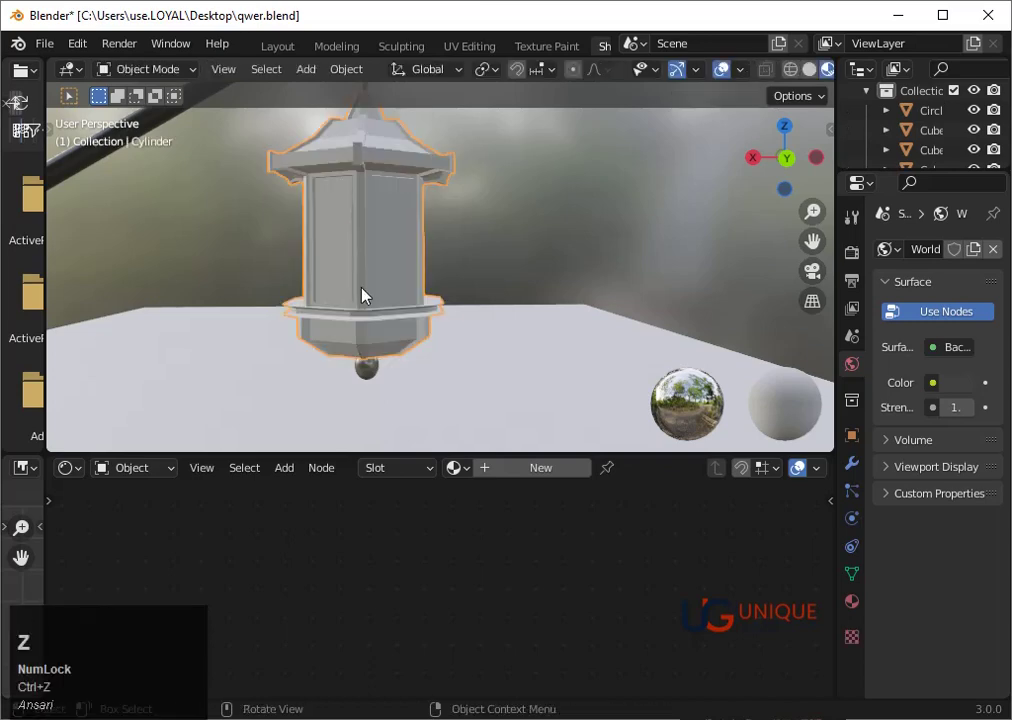
key("Tab")
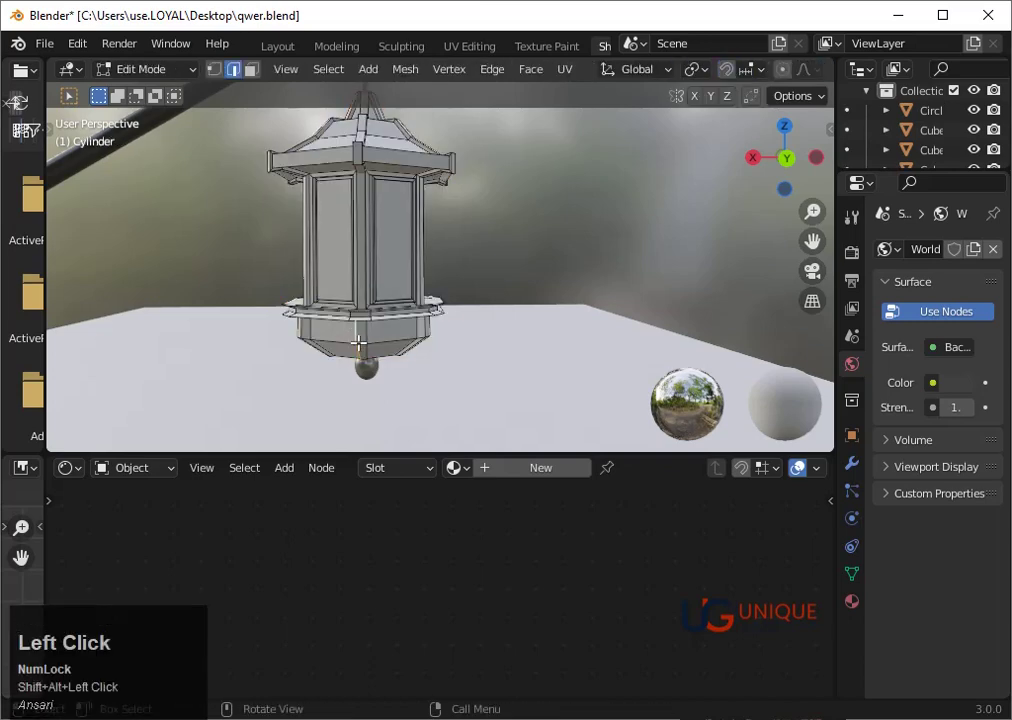
left_click(288, 300, "alt+shift")
scroll(389, 350, "down", 3)
middle_click_drag(389, 350, 538, 352)
scroll(386, 312, "up", 4)
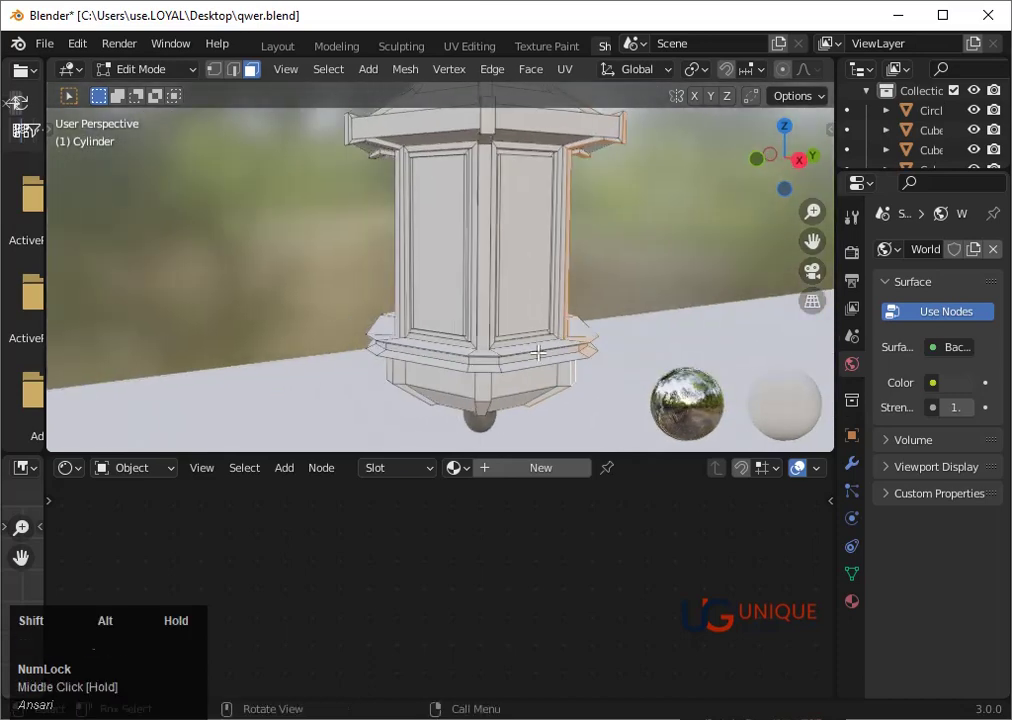
key("ctrl+z")
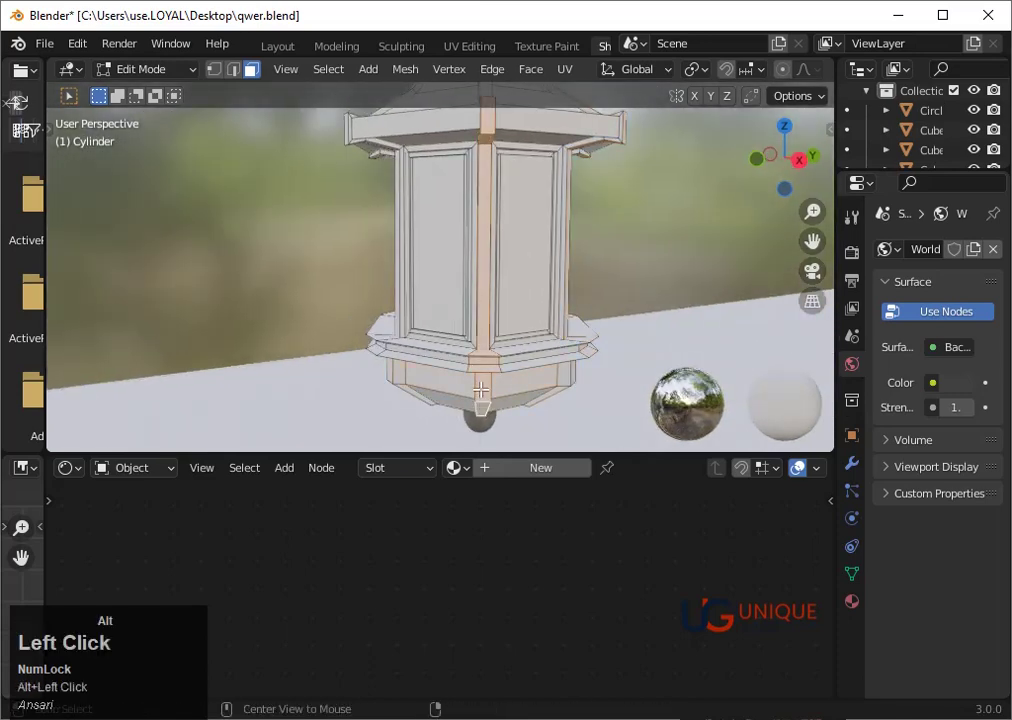
middle_click_drag(481, 390, 496, 384)
left_click(498, 382, "alt+shift")
middle_click_drag(569, 372, 512, 393)
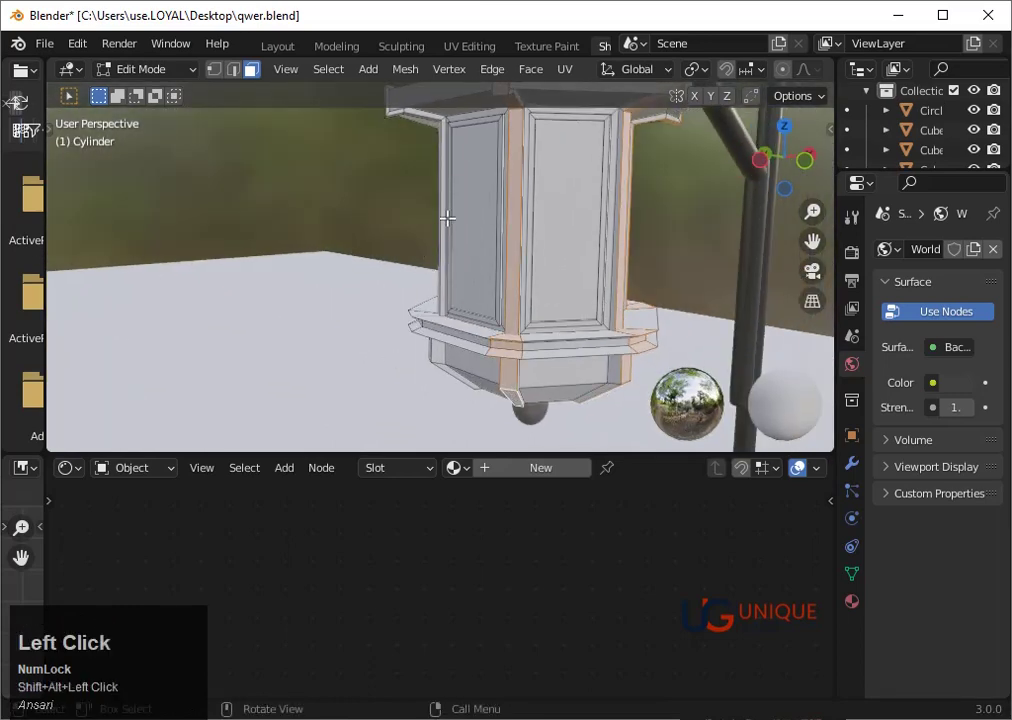
- Extend the face selection to the loops along the lantern's remaining corner ribs
middle_click_drag(446, 216, 485, 320)
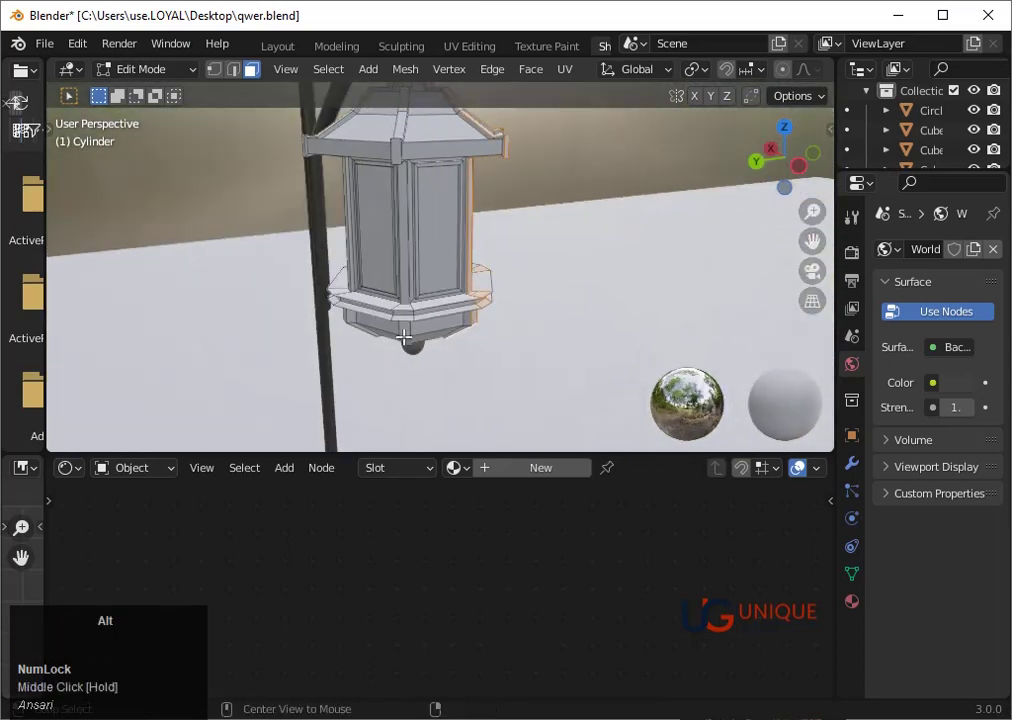
middle_click_drag(404, 337, 388, 319)
key("ctrl+z")
key("ctrl+z")
scroll(409, 343, "down", 3, "alt")
scroll(434, 316, "up", 3)
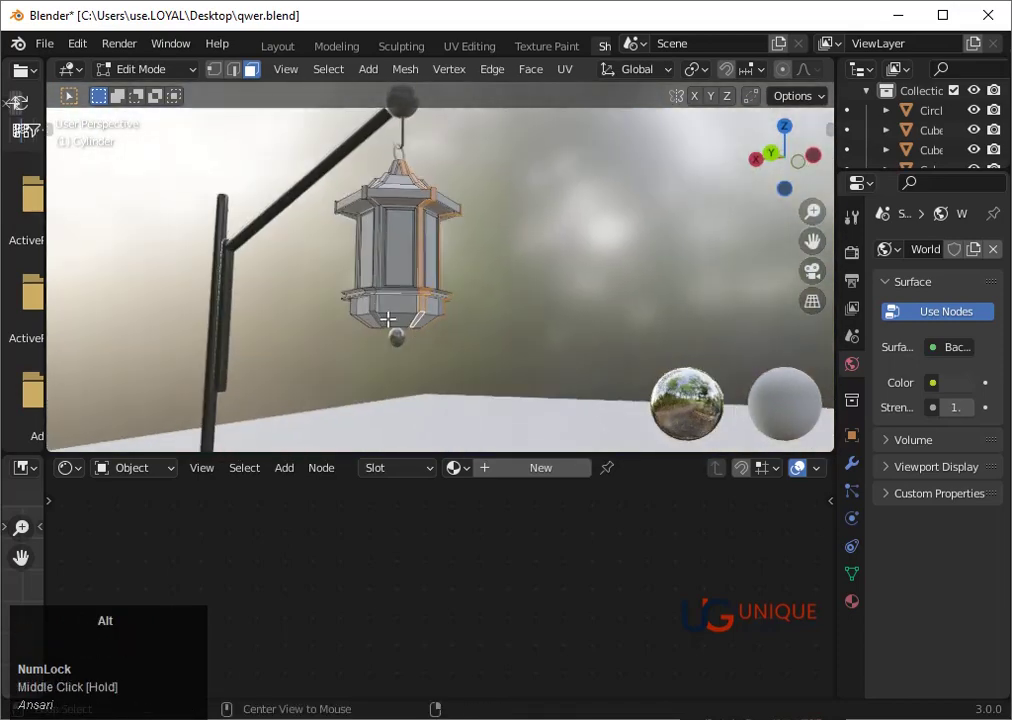
left_click(366, 313, "alt")
key("ctrl+z")
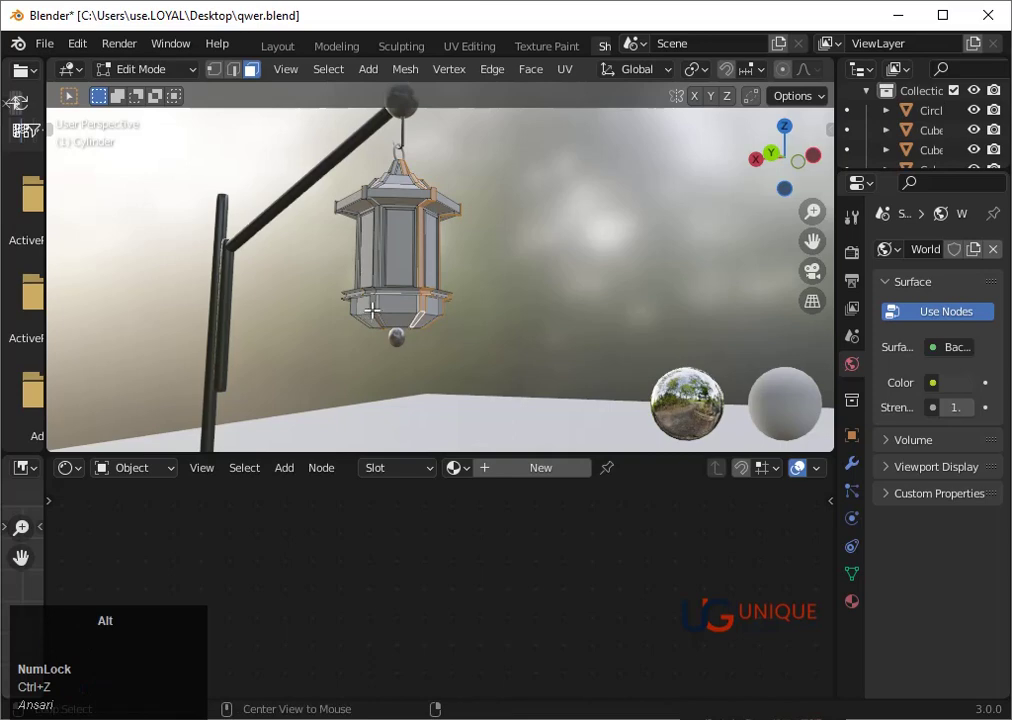
left_click(361, 318, "alt")
left_click(363, 316, "alt+shift")
scroll(477, 332, "up", 3)
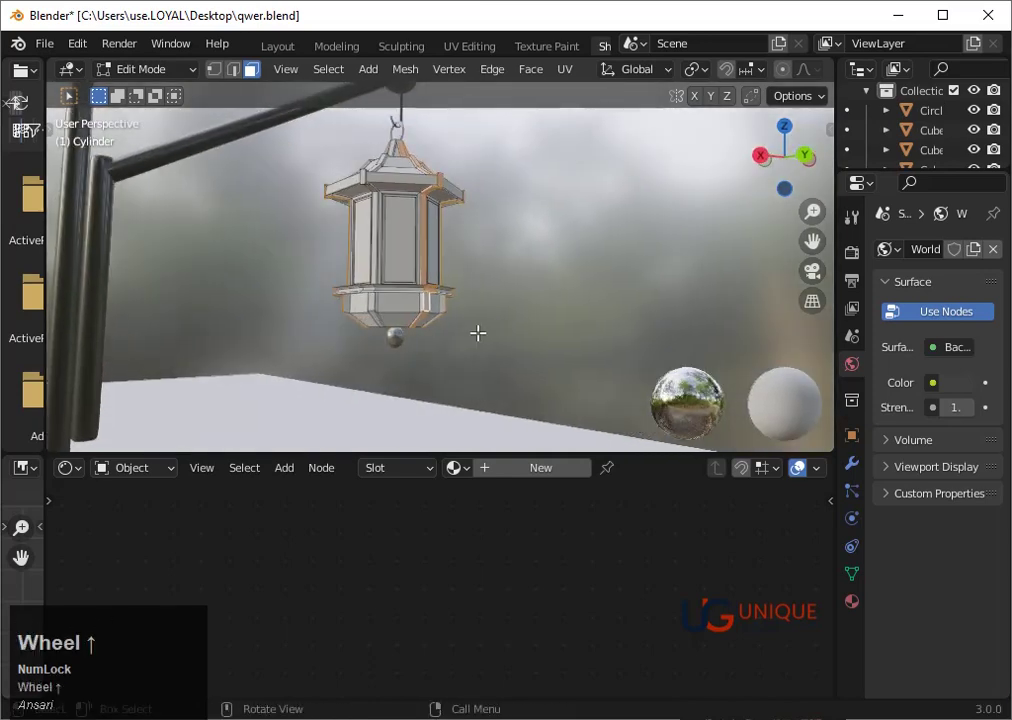
middle_click_drag(477, 332, 542, 330)
left_click(405, 345, "alt+shift")
scroll(455, 347, "down", 3)
scroll(542, 330, "up", 2)
- Leave Edit Mode and give the whole lantern a new material with a darkened golden-tan base colour
left_click(852, 600)
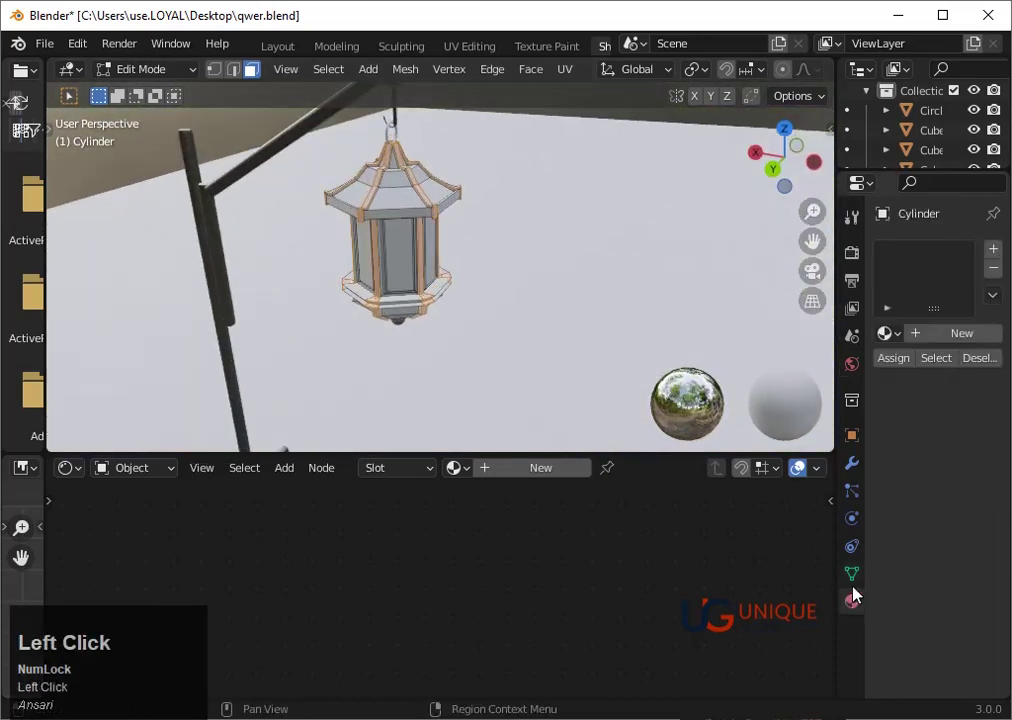
scroll(494, 294, "up", 2)
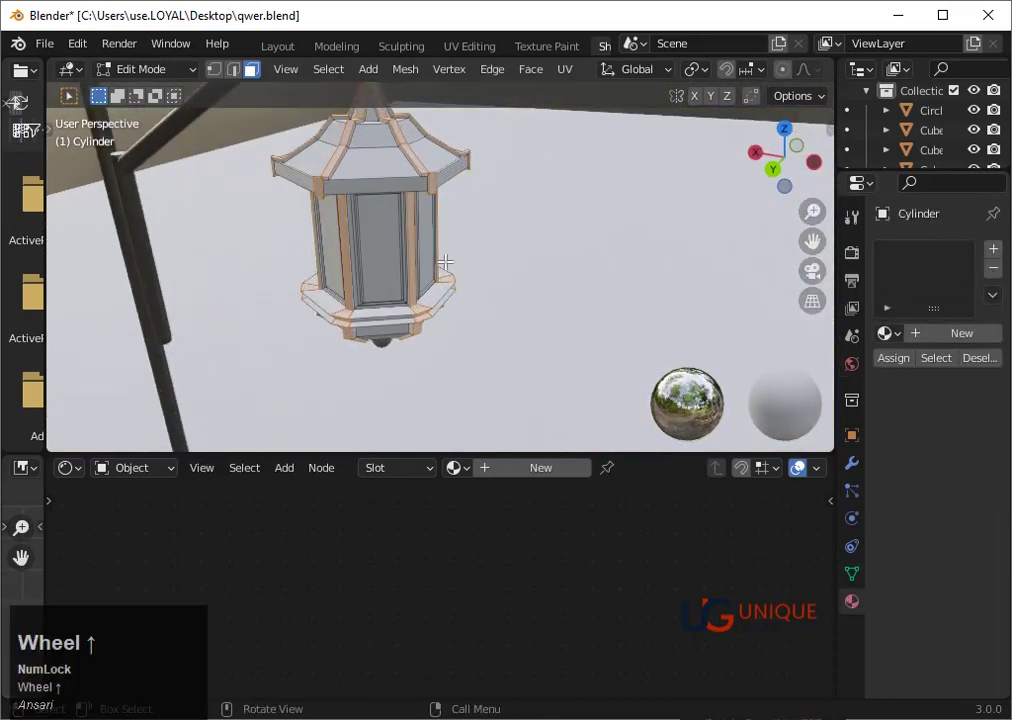
key("Tab")
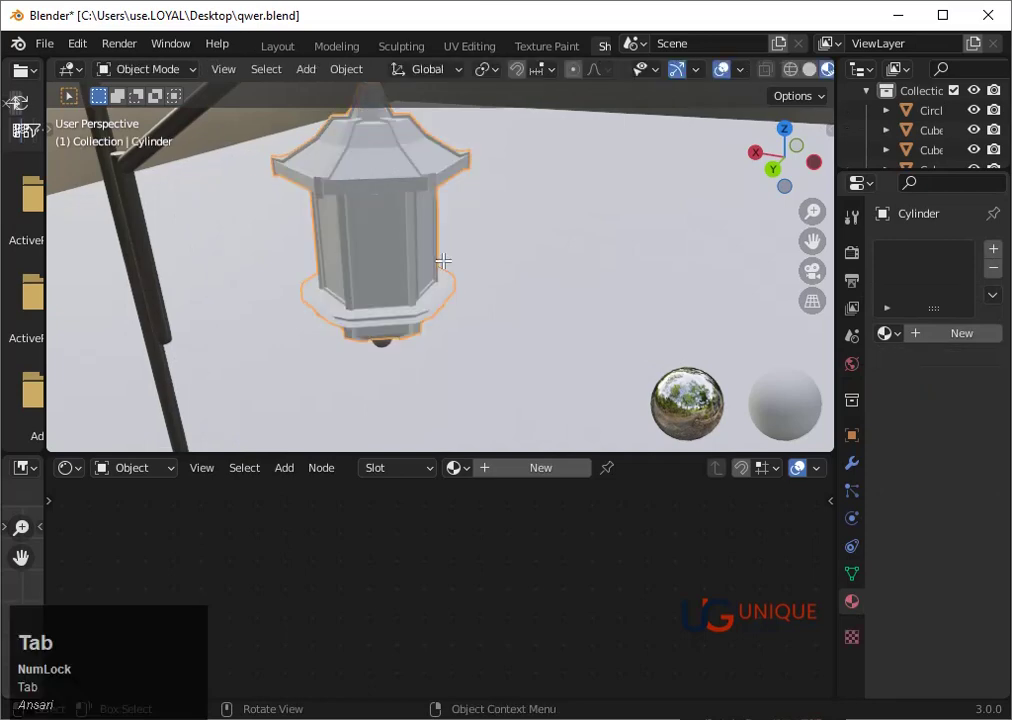
left_click(483, 468)
left_click(463, 515)
left_click(466, 390)
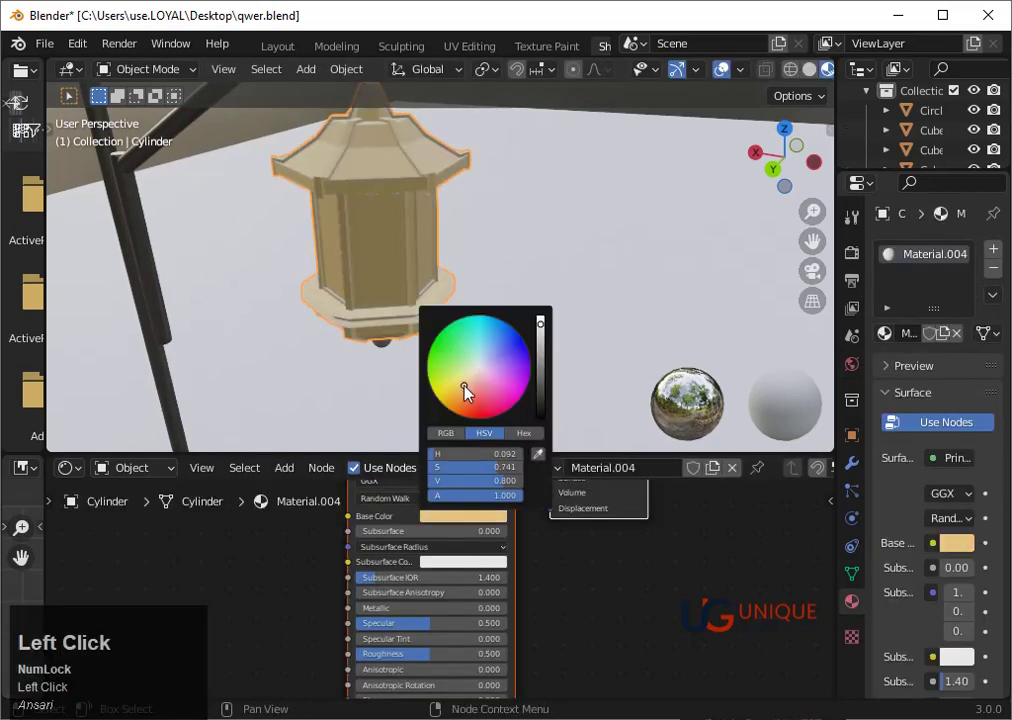
left_click_drag(541, 328, 540, 360)
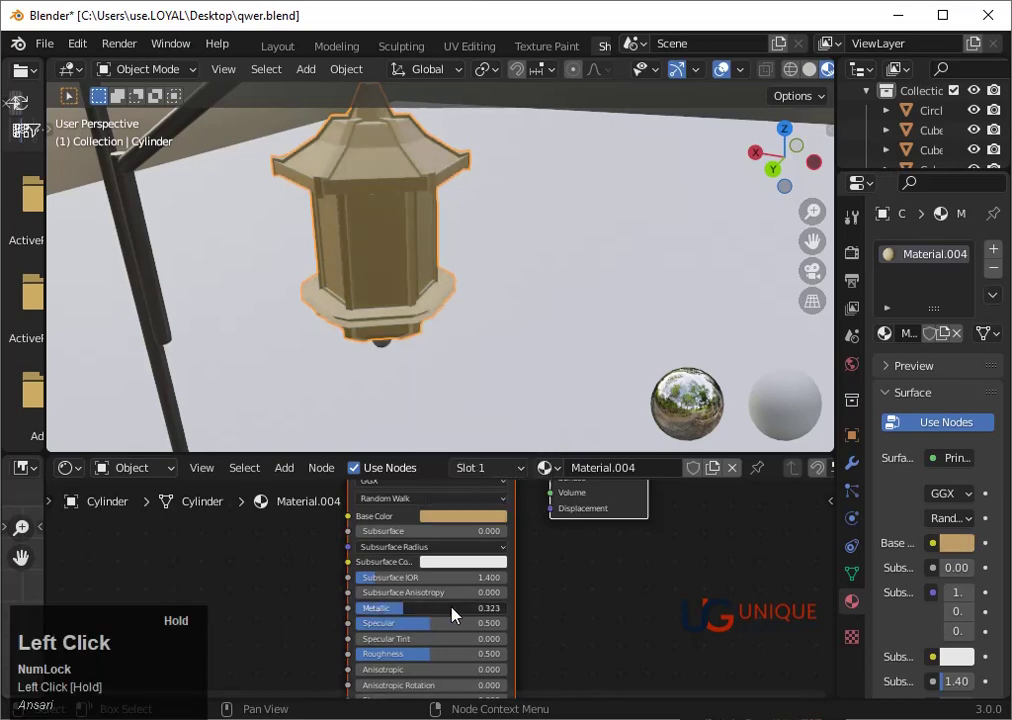
- Set the golden lantern material's Metallic to 0.959 and Roughness to 0.386
left_click(473, 517)
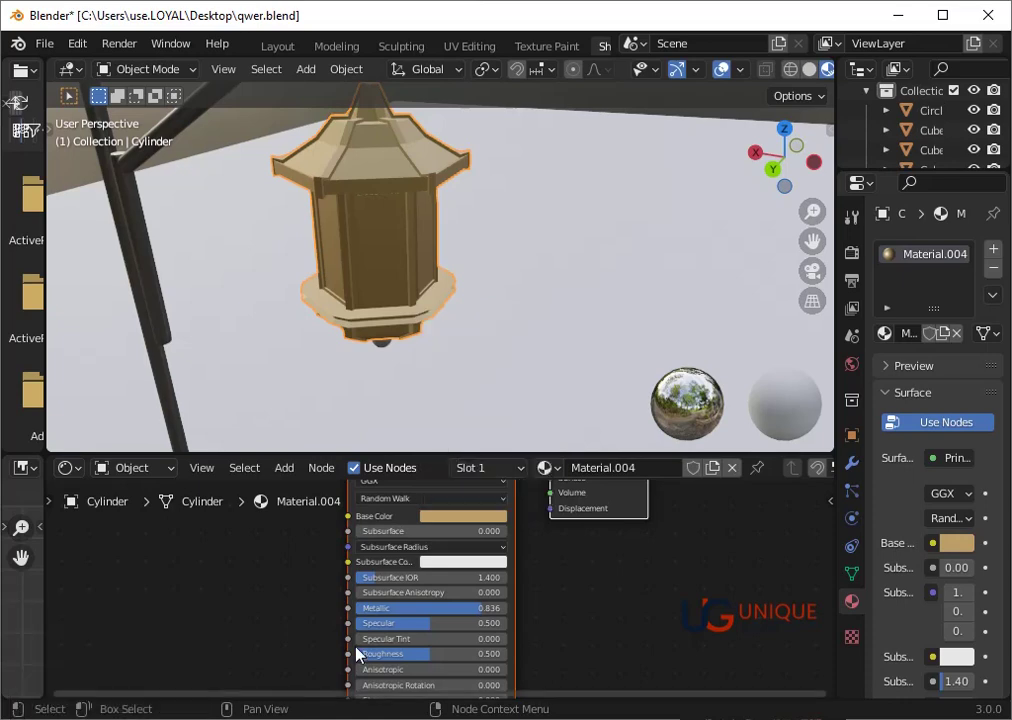
middle_click_drag(445, 430, 400, 440)
left_click_drag(435, 612, 456, 614)
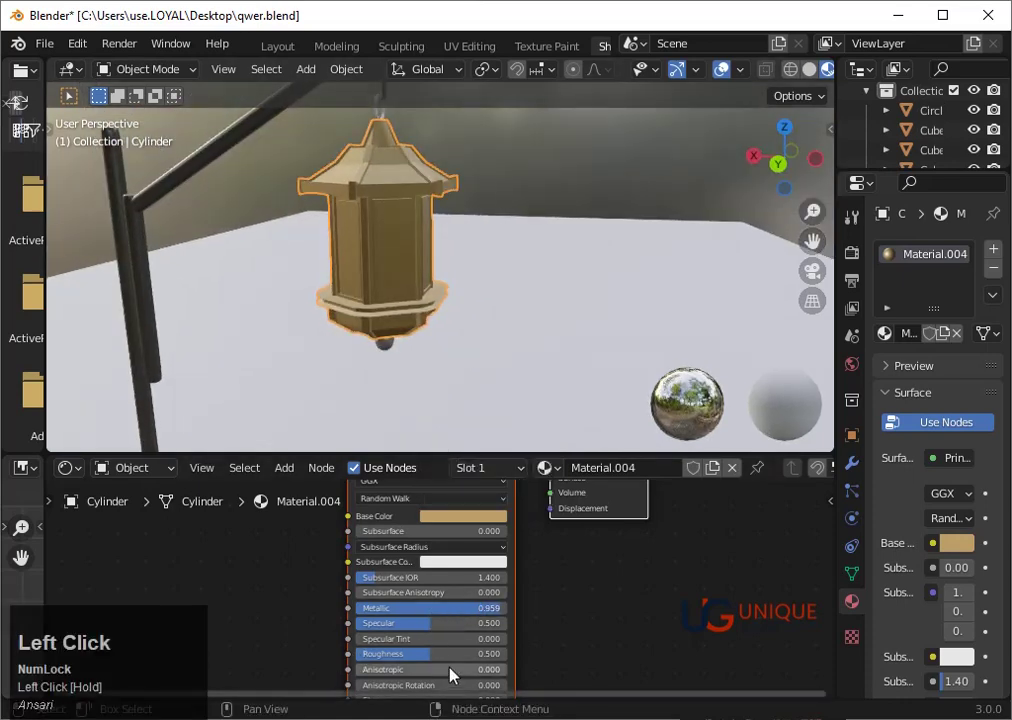
- Try smooth shading on the lantern and switch it back to flat shading
right_click(392, 190)
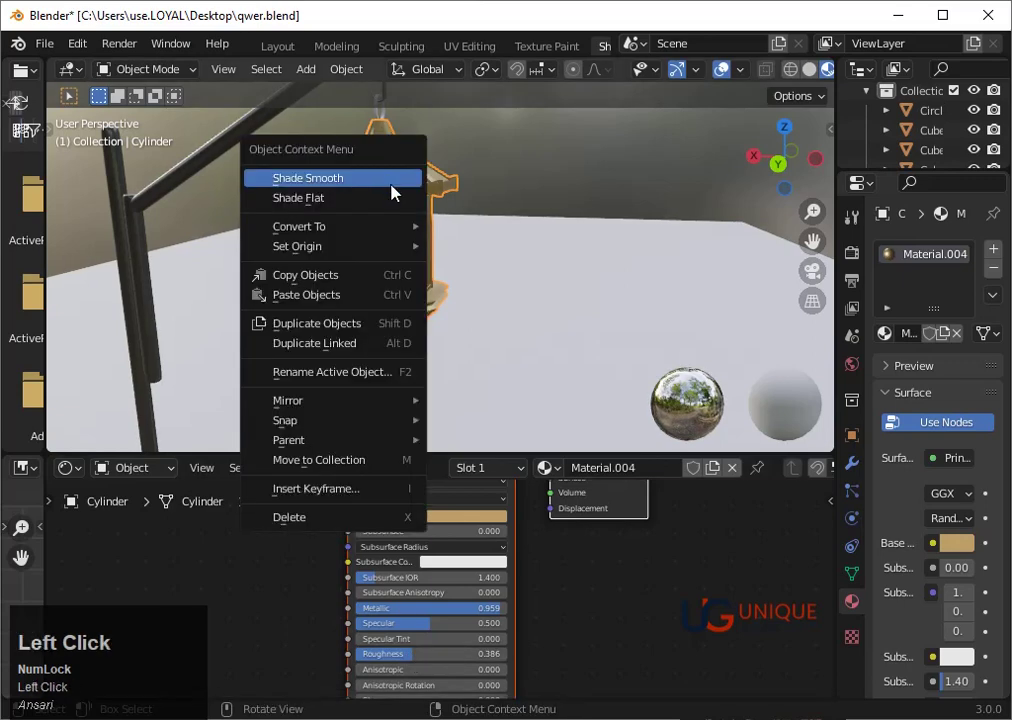
scroll(405, 200, "up", 3)
middle_click_drag(390, 170, 384, 206)
right_click(384, 206)
left_click(362, 230)
- Add a second material slot with a new dark red material and assign it to the lantern's selected corner ribs
scroll(506, 276, "up", 4)
middle_click_drag(506, 276, 433, 300)
key("Tab")
scroll(433, 300, "down", 3)
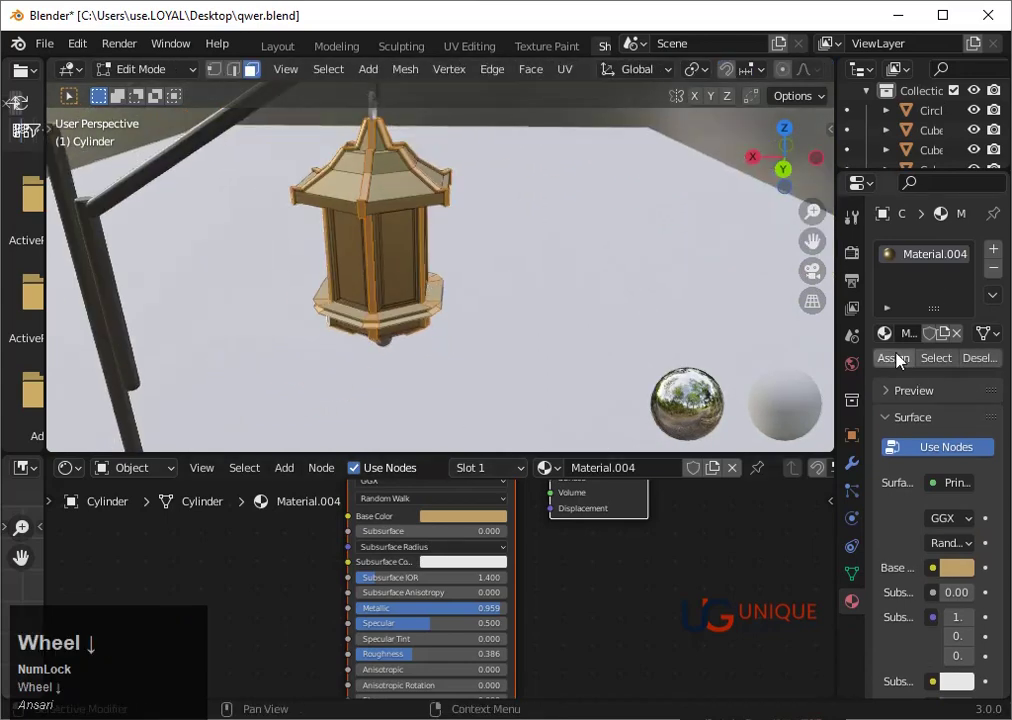
left_click(993, 249)
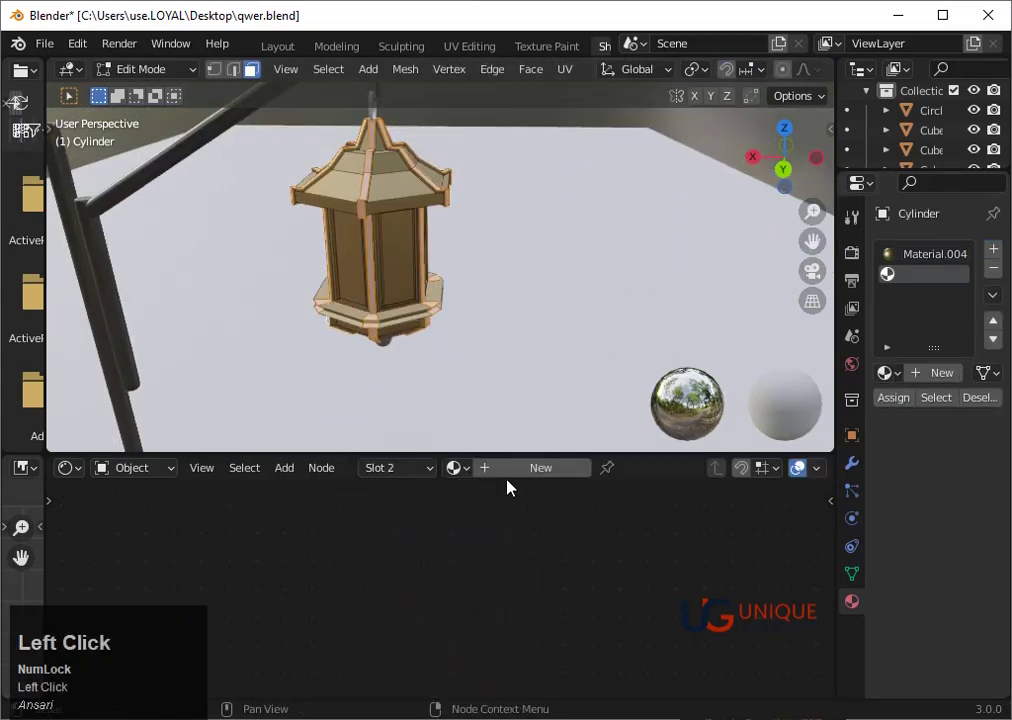
left_click(497, 470)
left_click(463, 516)
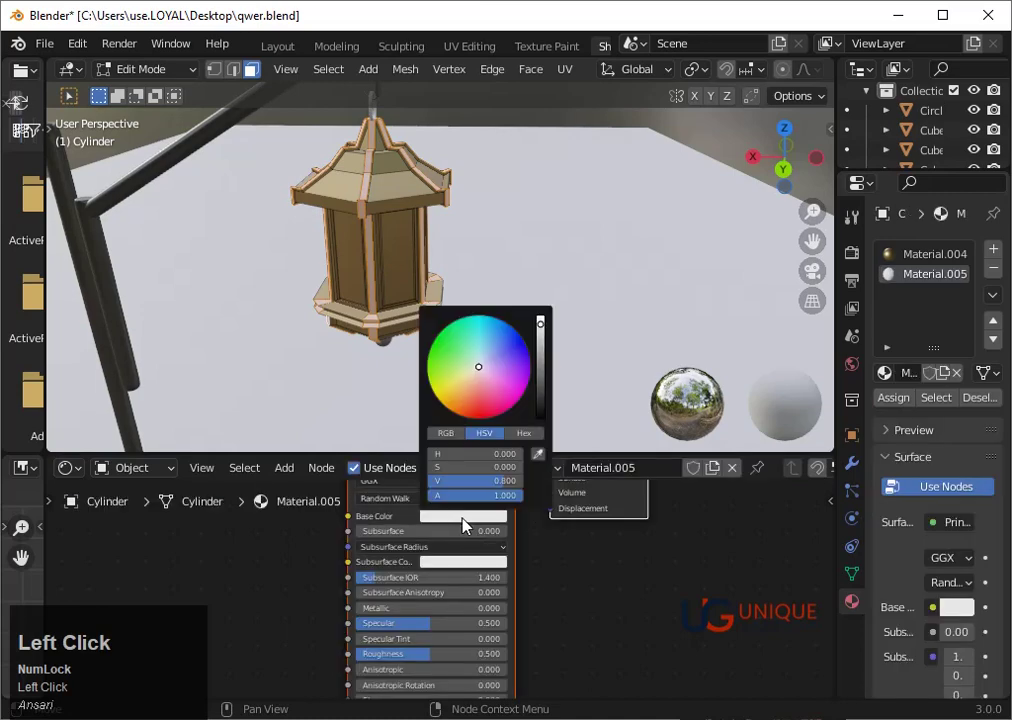
left_click(478, 425)
left_click_drag(540, 324, 538, 350)
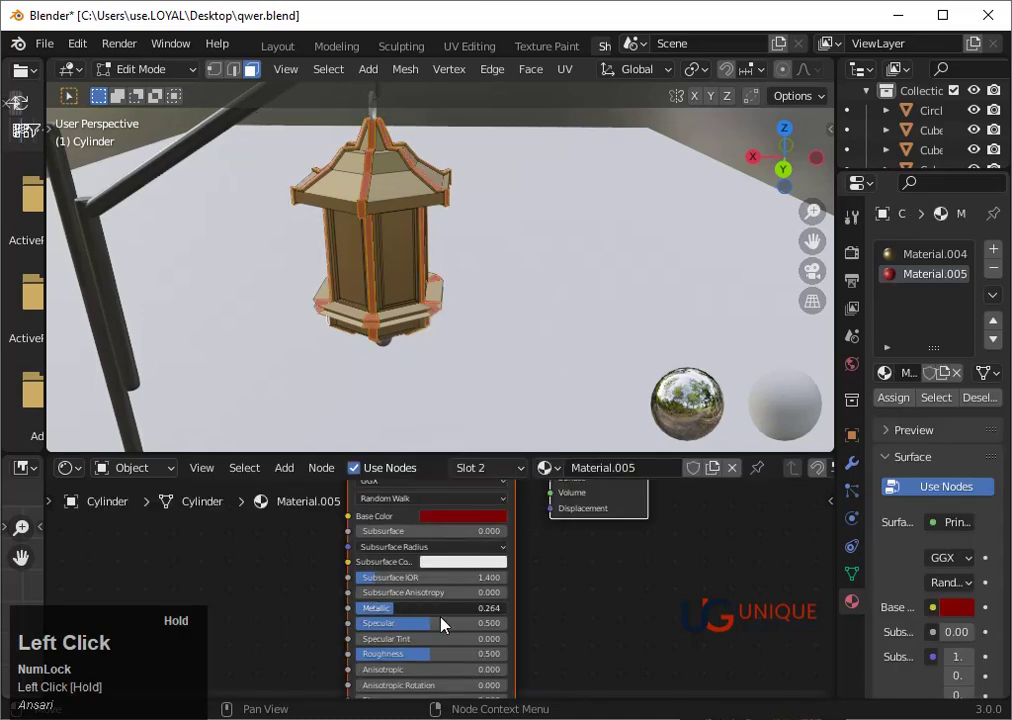
- Set the red rib material's Metallic to 0.950 and Roughness to 0.109, and return to Object Mode
left_click_drag(526, 627, 540, 625)
scroll(454, 346, "up", 3)
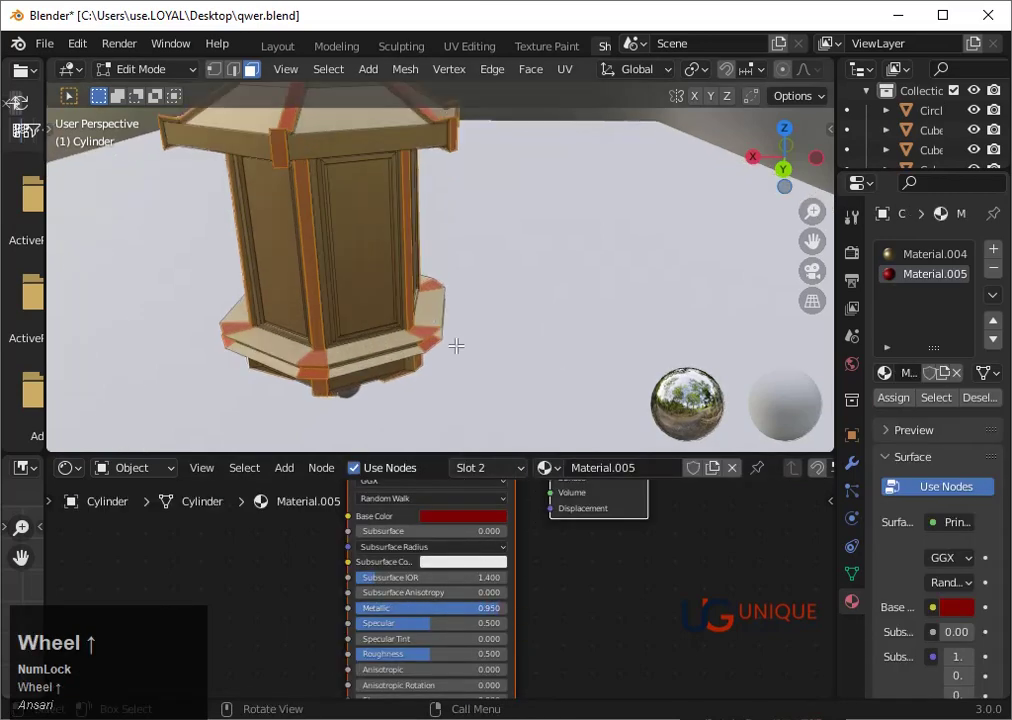
middle_click_drag(454, 346, 492, 309)
left_click_drag(393, 645, 345, 658)
key("Tab")
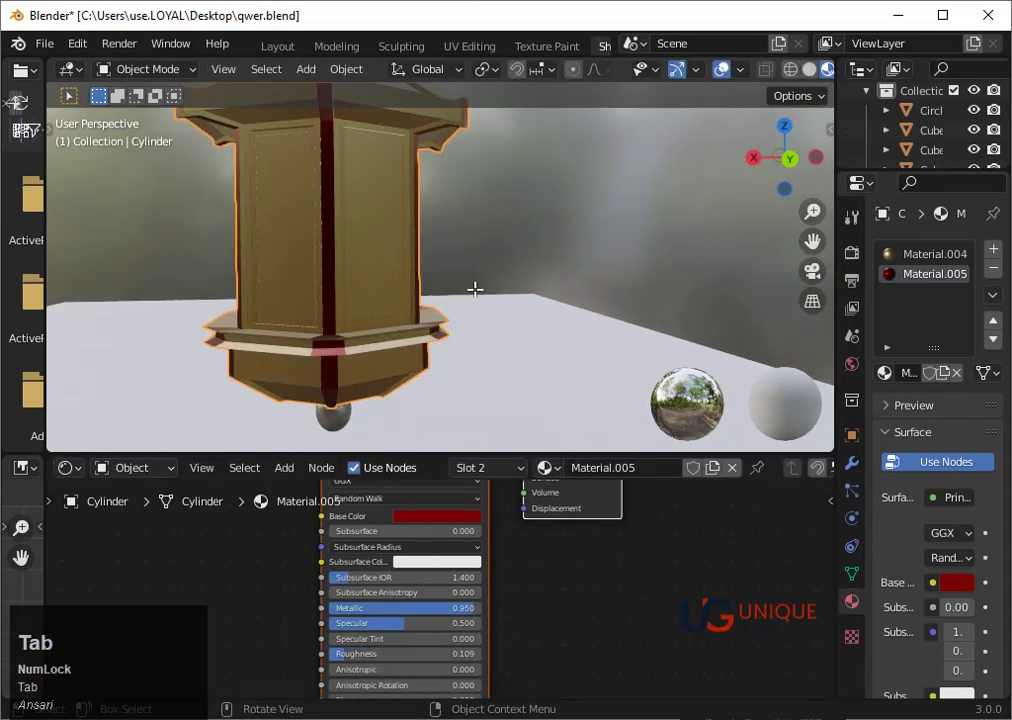
- Try a brighter red and a blue base colour on the lantern's rib material
scroll(479, 323, "up", 1)
left_click(440, 517)
left_click(514, 342)
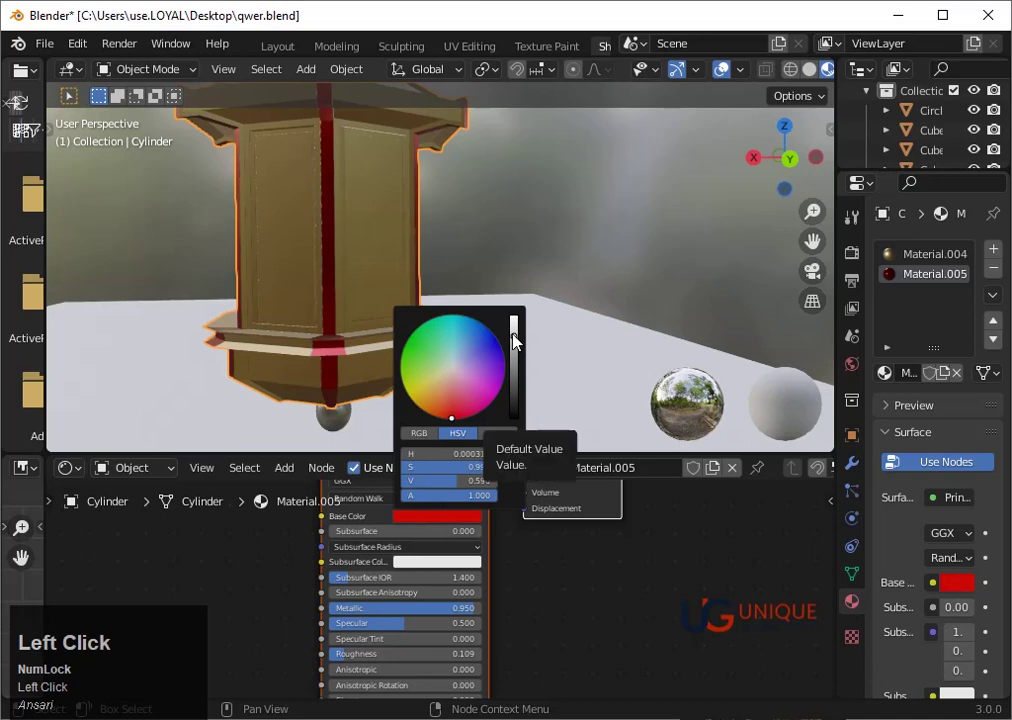
left_click(514, 330)
mouse_move(489, 372)
left_mouse_down()
mouse_move(462, 352)
mouse_move(458, 360)
mouse_move(463, 386)
mouse_move(488, 357)
left_mouse_up()
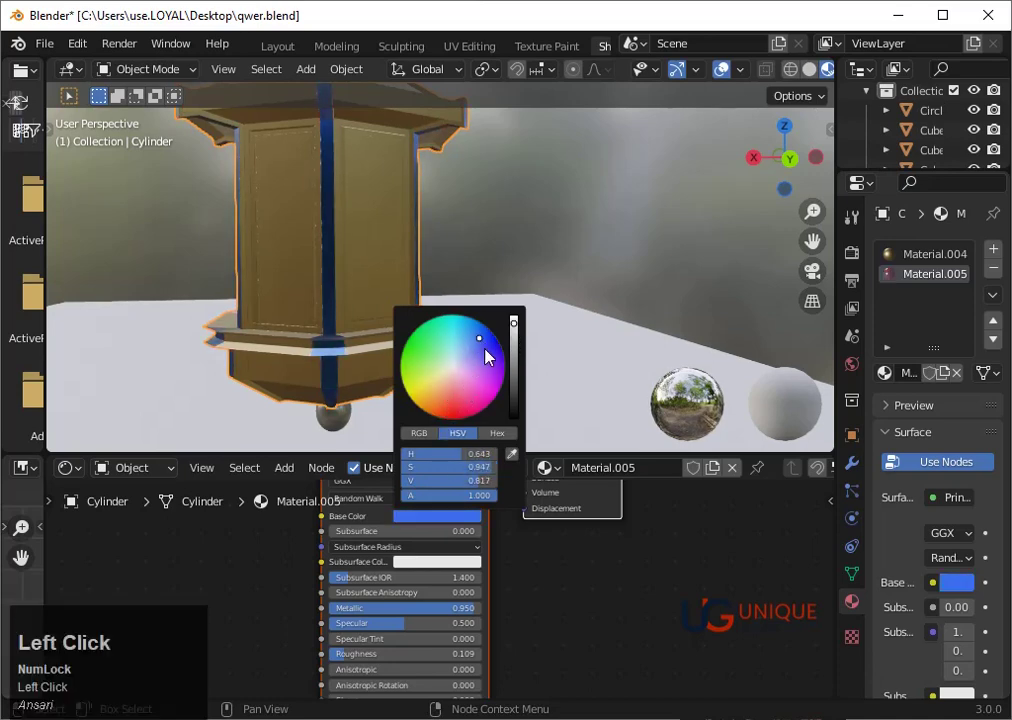
middle_click_drag(472, 352, 602, 337)
- Set the rib material's base colour to an orange-red with hue 0.014, saturation 0.988 and value 0.559
left_click(437, 516)
mouse_move(479, 355)
left_mouse_down()
mouse_move(474, 391)
mouse_move(484, 400)
mouse_move(452, 373)
mouse_move(459, 346)
mouse_move(443, 370)
mouse_move(440, 414)
left_mouse_up()
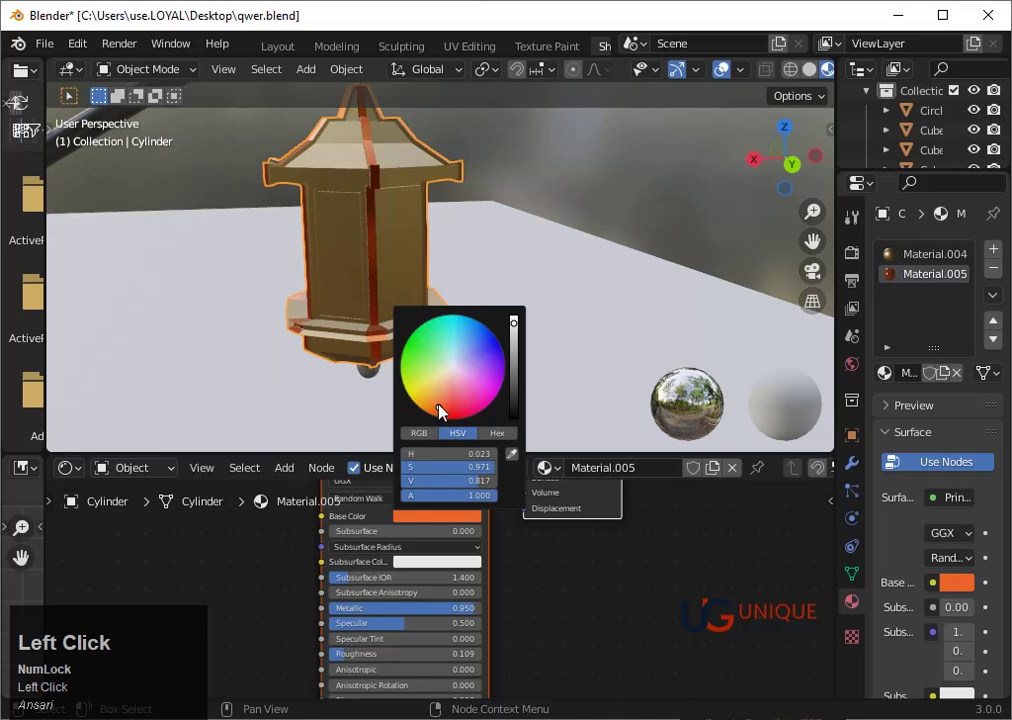
scroll(562, 262, "up", 2)
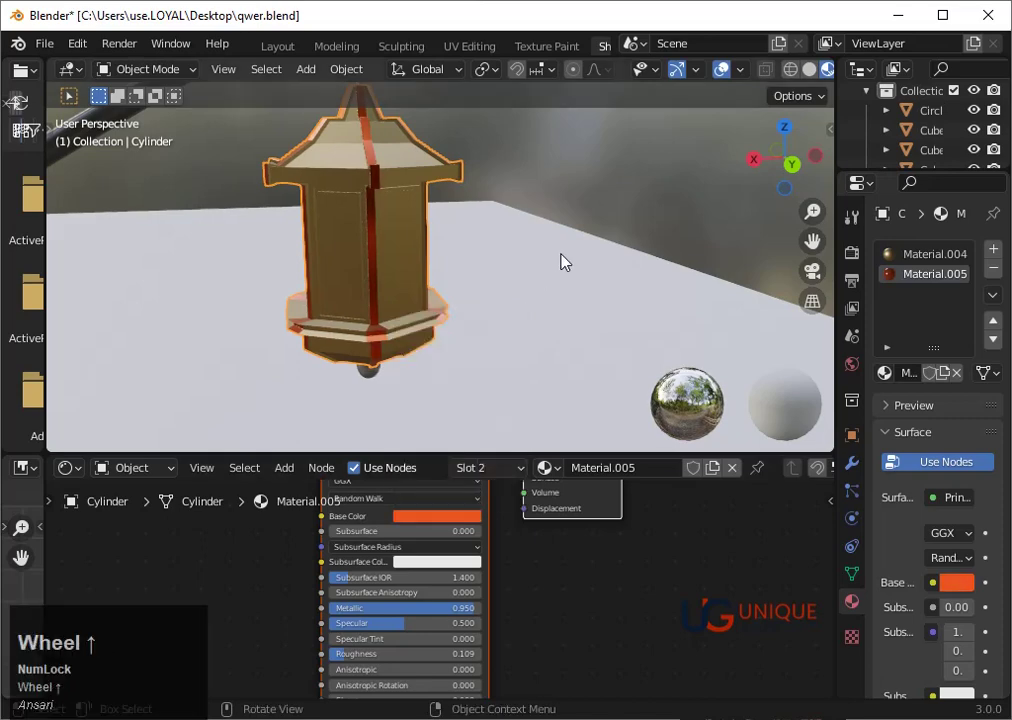
middle_click_drag(562, 262, 341, 306)
left_click(437, 516)
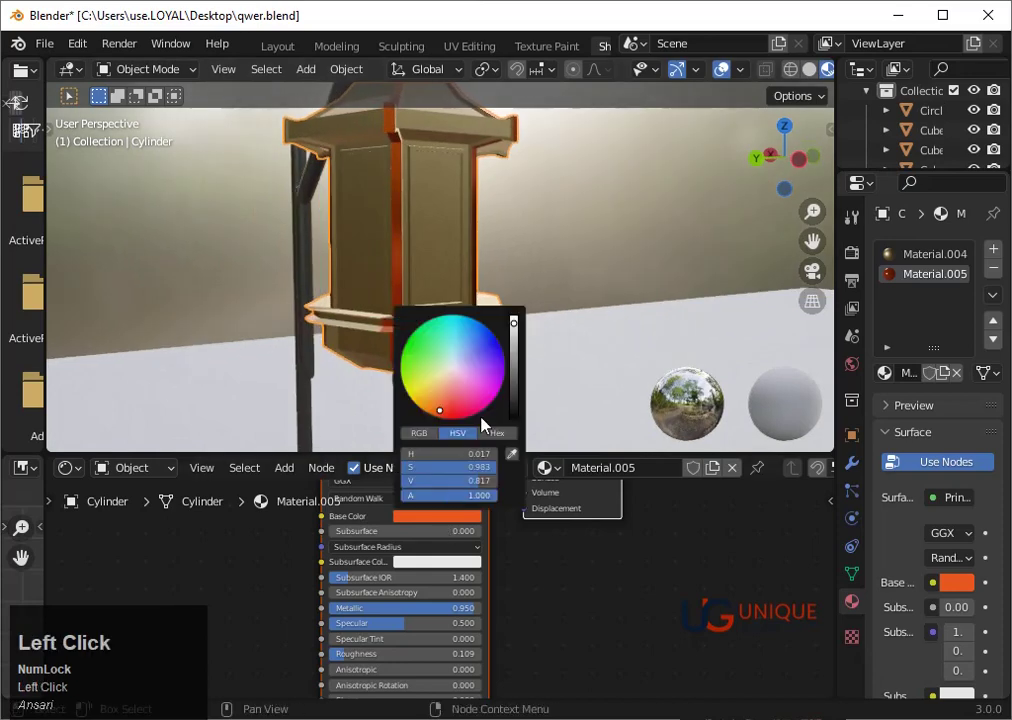
left_click(514, 343)
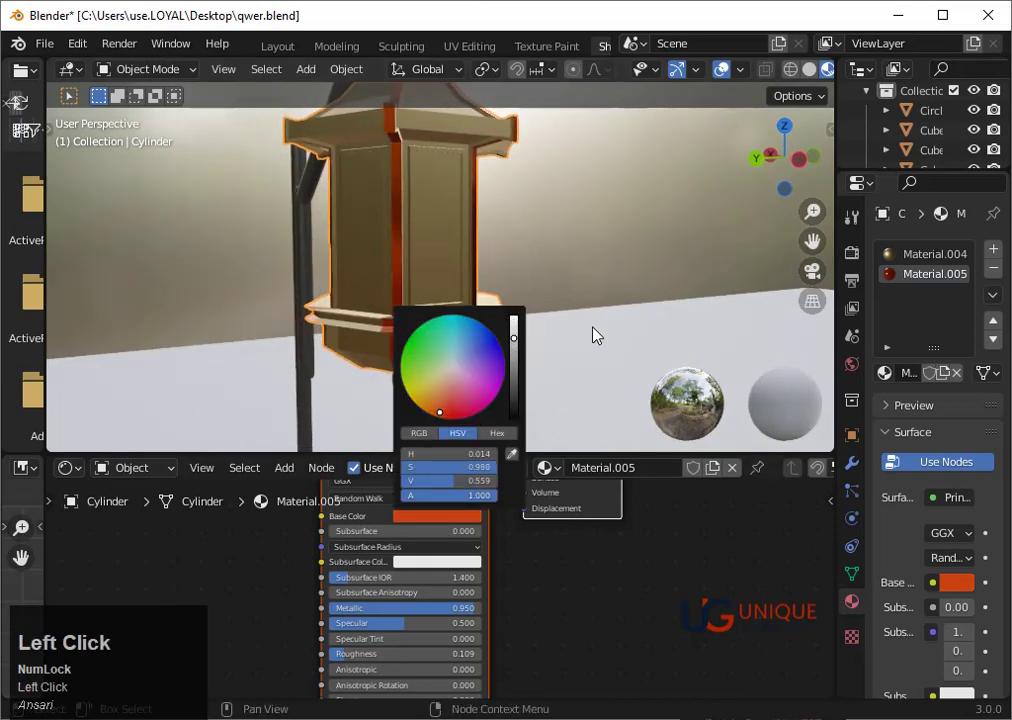
- Replace the material of the small sphere beneath the lantern with the existing Material.005
middle_click_drag(594, 334, 553, 350)
scroll(520, 361, "up", 5)
left_click(358, 397)
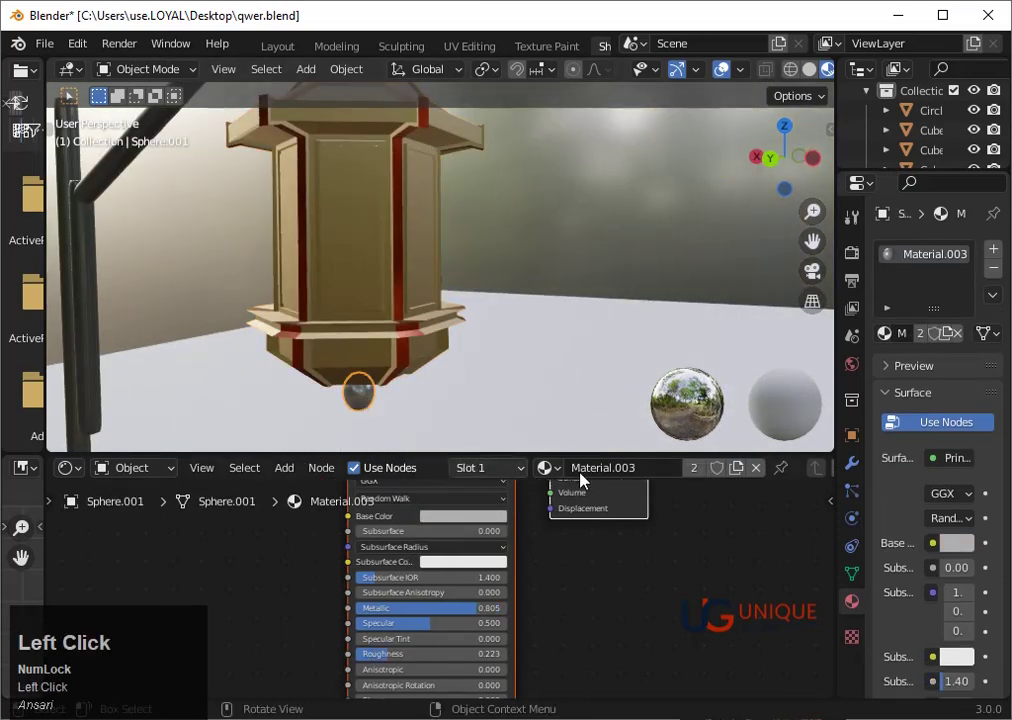
left_click(547, 467)
left_click(575, 355)
scroll(570, 368, "down", 3)
left_click(470, 398)
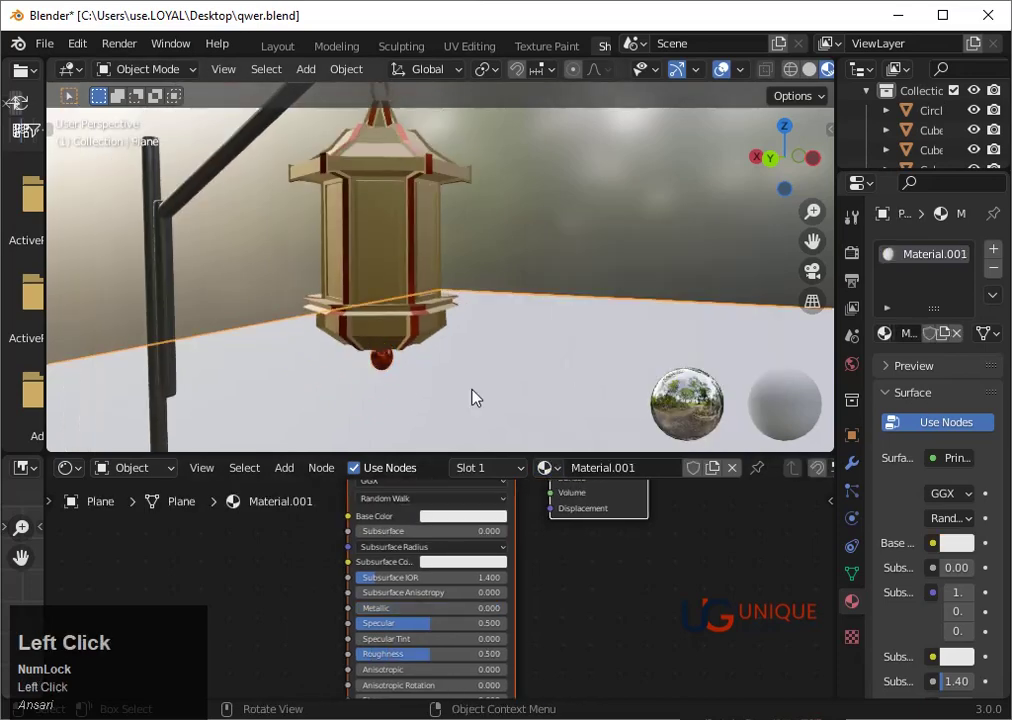
scroll(352, 408, "up", 3)
left_click(355, 410)
left_click(529, 380)
- Select the recessed window panel faces on the lantern's sides in Edit Mode and save the file
middle_click_drag(529, 380, 404, 273)
left_click(404, 273)
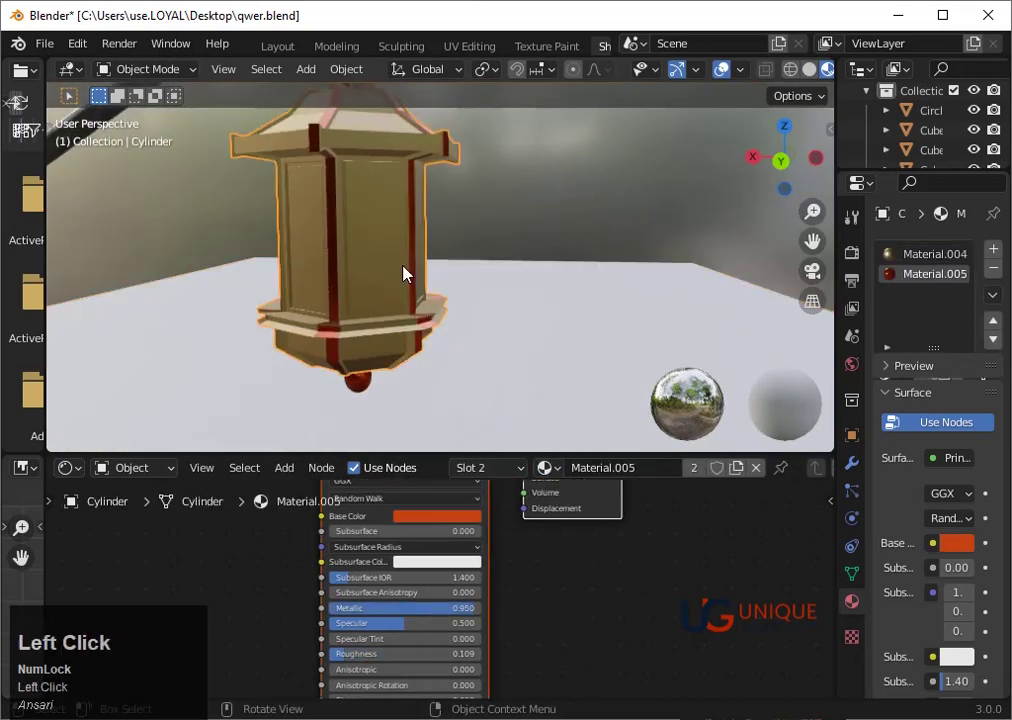
key("Tab")
left_click(368, 272)
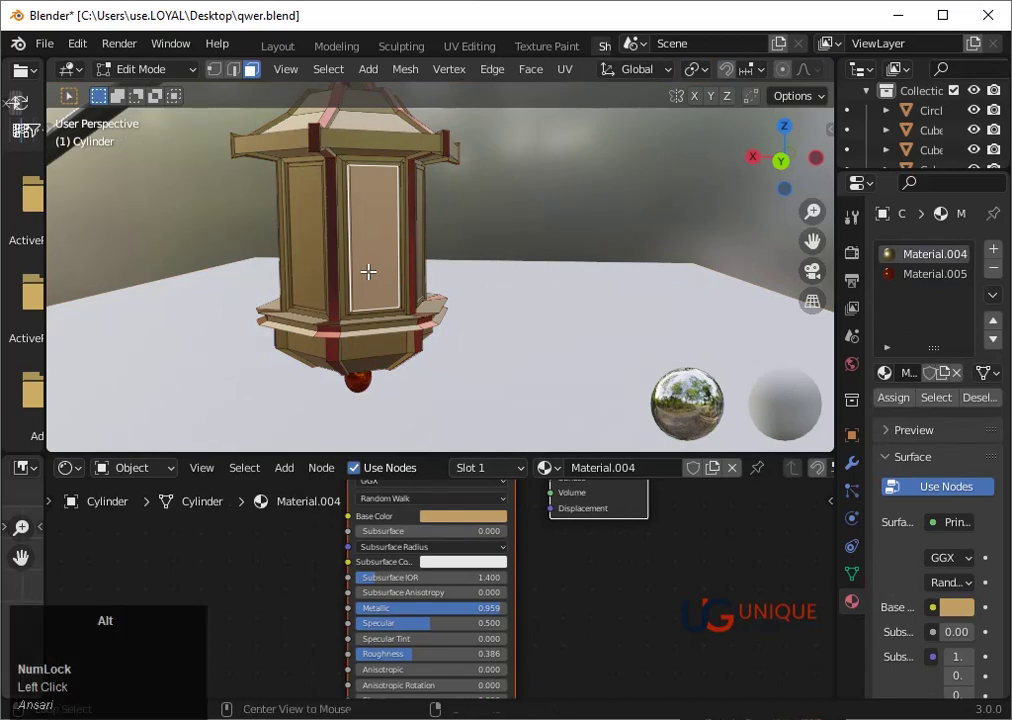
left_click(368, 272, "alt")
left_click(368, 272)
middle_click_drag(368, 272, 297, 478)
left_click(456, 314, "shift")
key("ctrl")
scroll(580, 290, "up", 2)
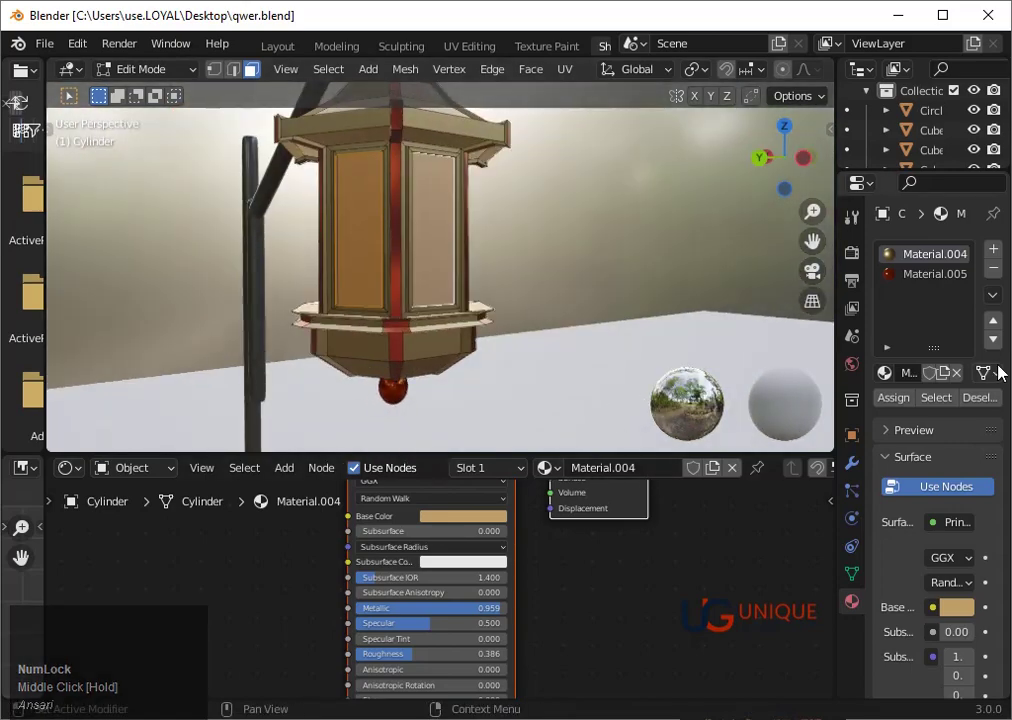
- Add a material slot with a new material to the lantern body and assign it to the selected window panel faces
left_click(993, 248)
left_click(893, 397)
left_click(537, 467)
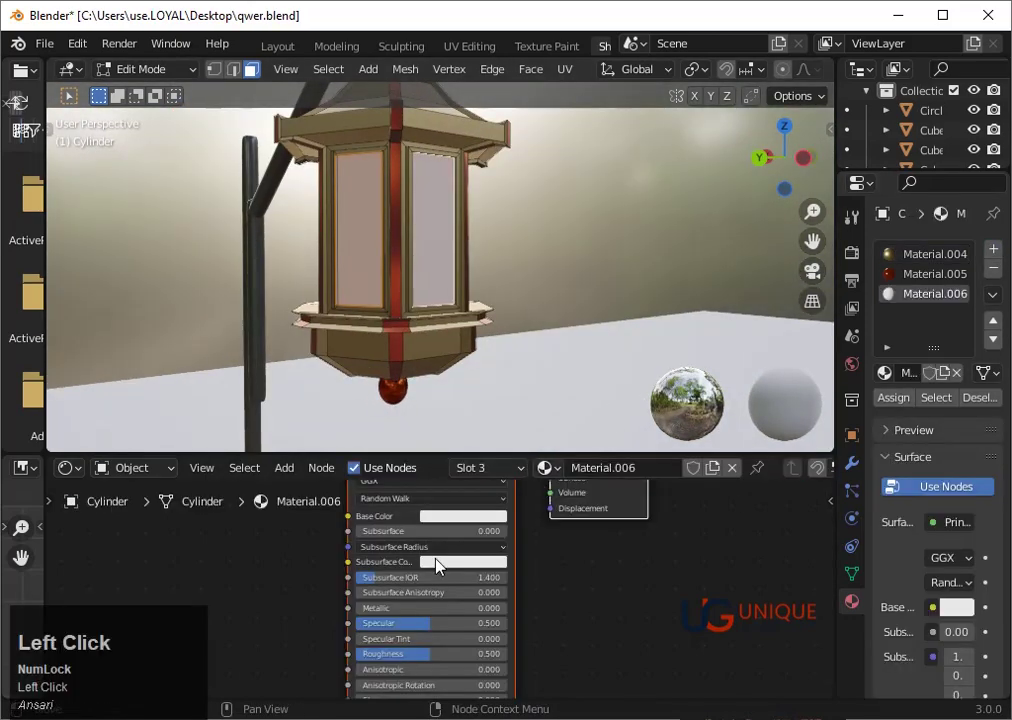
- Set the window panel material's Transmission to 1.000 and save the file
middle_click_drag(443, 560, 474, 628)
scroll(483, 578, "up", 4)
scroll(483, 565, "up", 2)
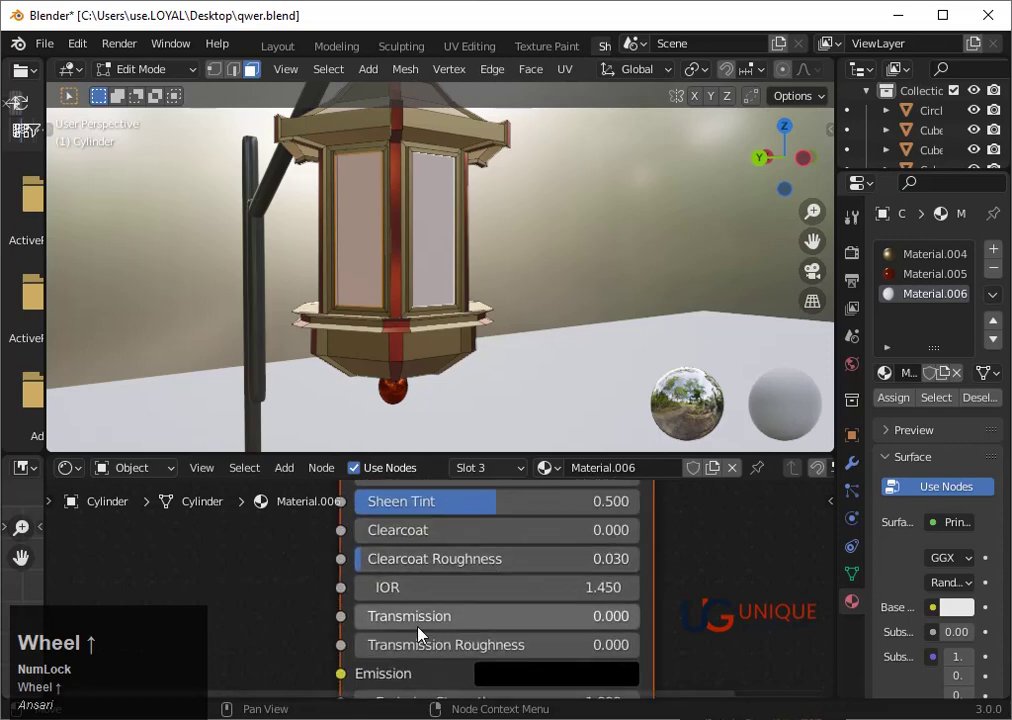
left_click_drag(418, 628, 497, 640)
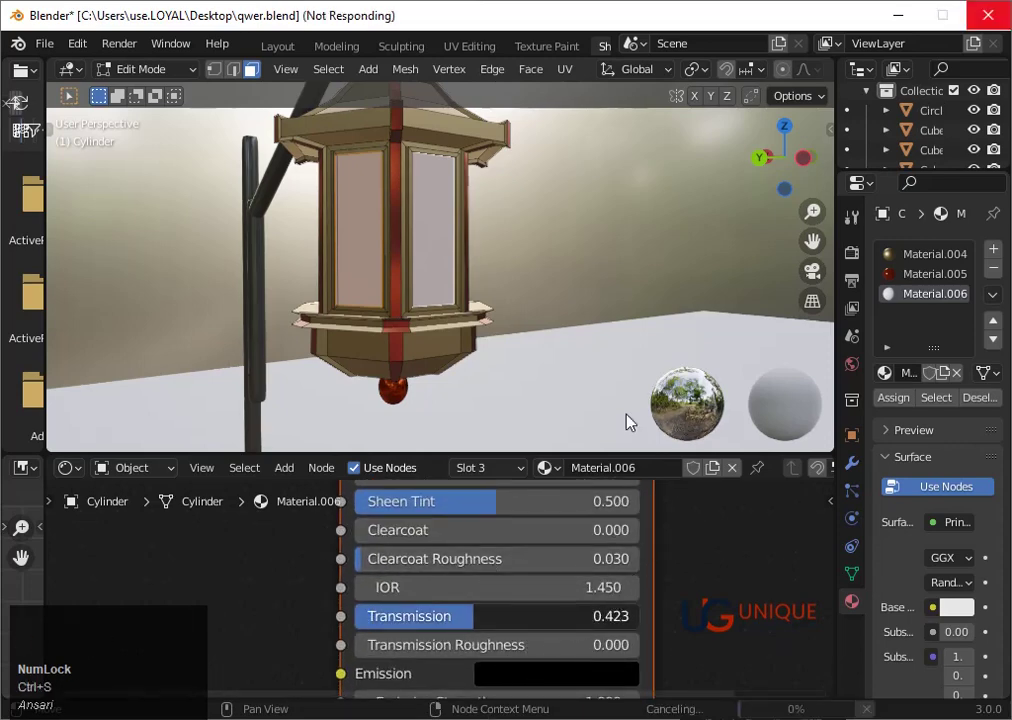
left_click_drag(474, 616, 580, 623)
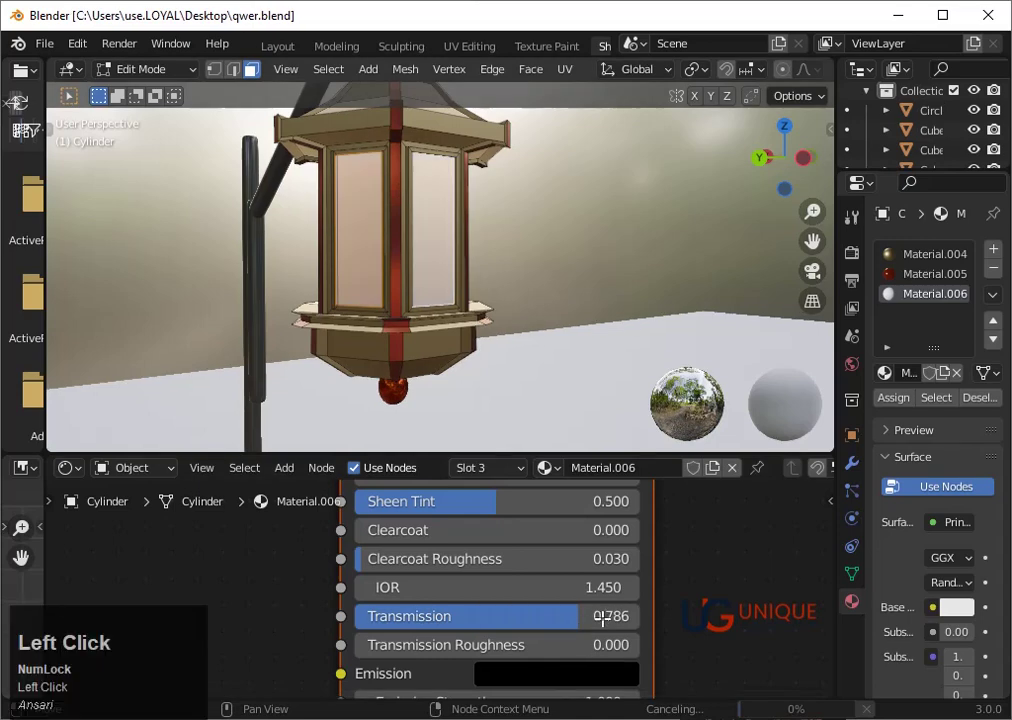
left_click(580, 618)
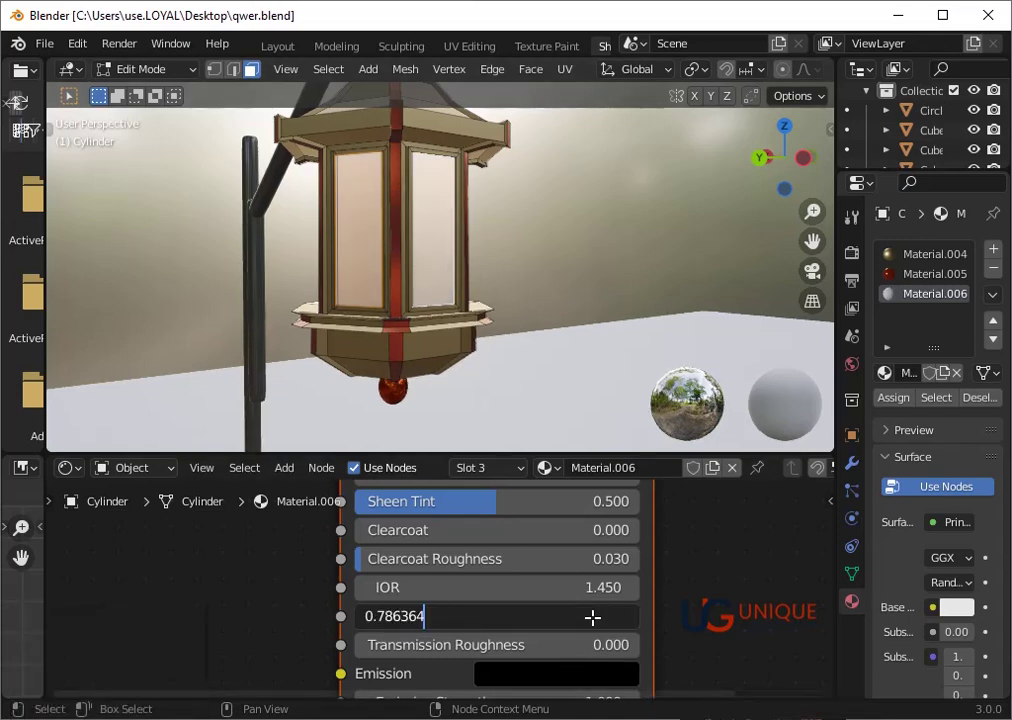
left_click(594, 618)
type("a")
key("Return")
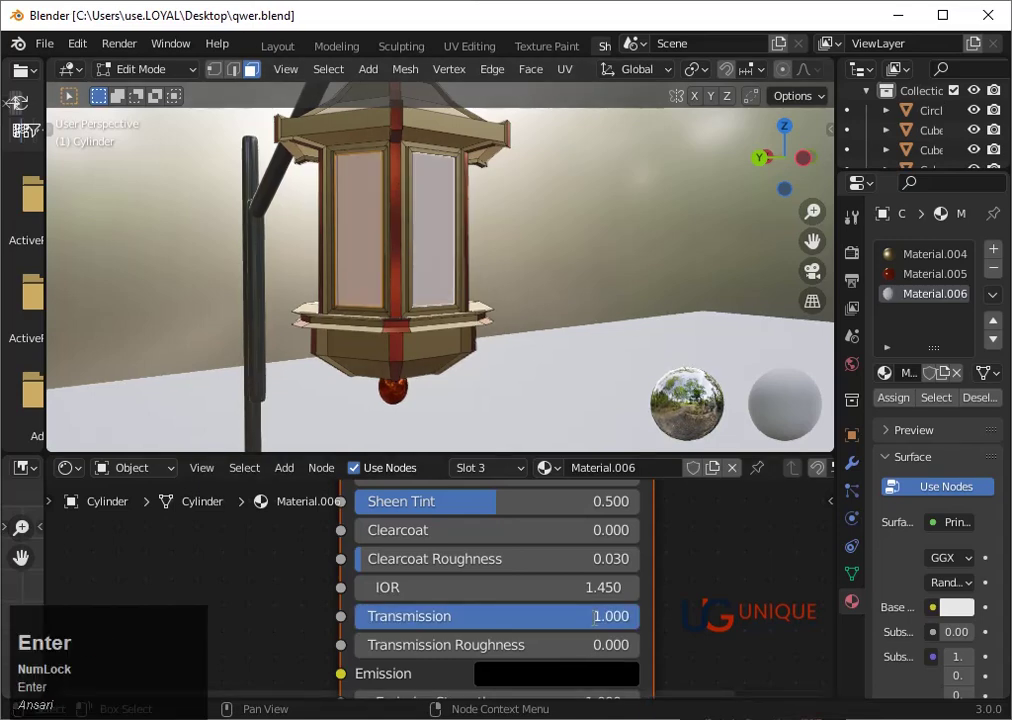
scroll(840, 641, "down", 1)
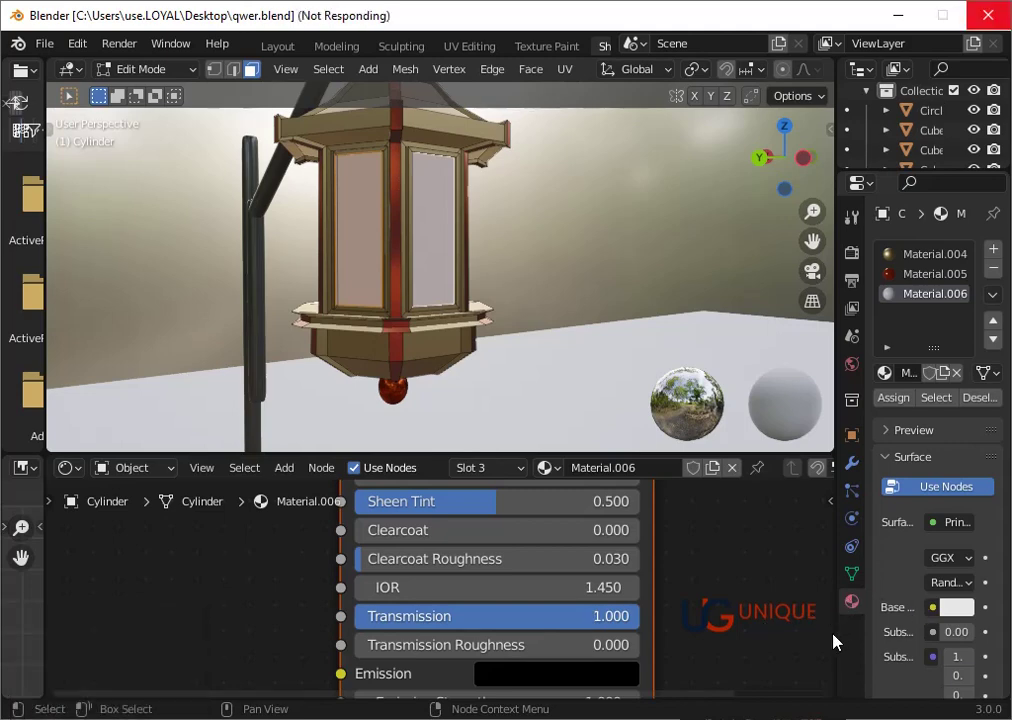
key("ctrl+s")
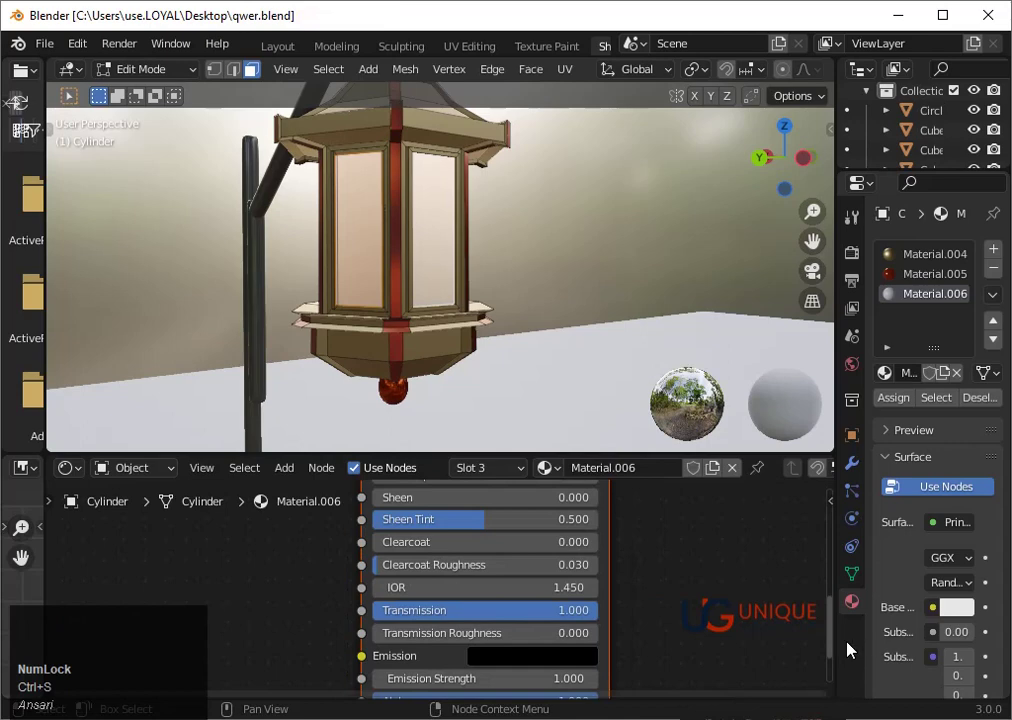
- Widen the properties area and enable Screen Space Reflections with Refraction in the Eevee render settings
left_click_drag(837, 556, 760, 400)
left_click(769, 254)
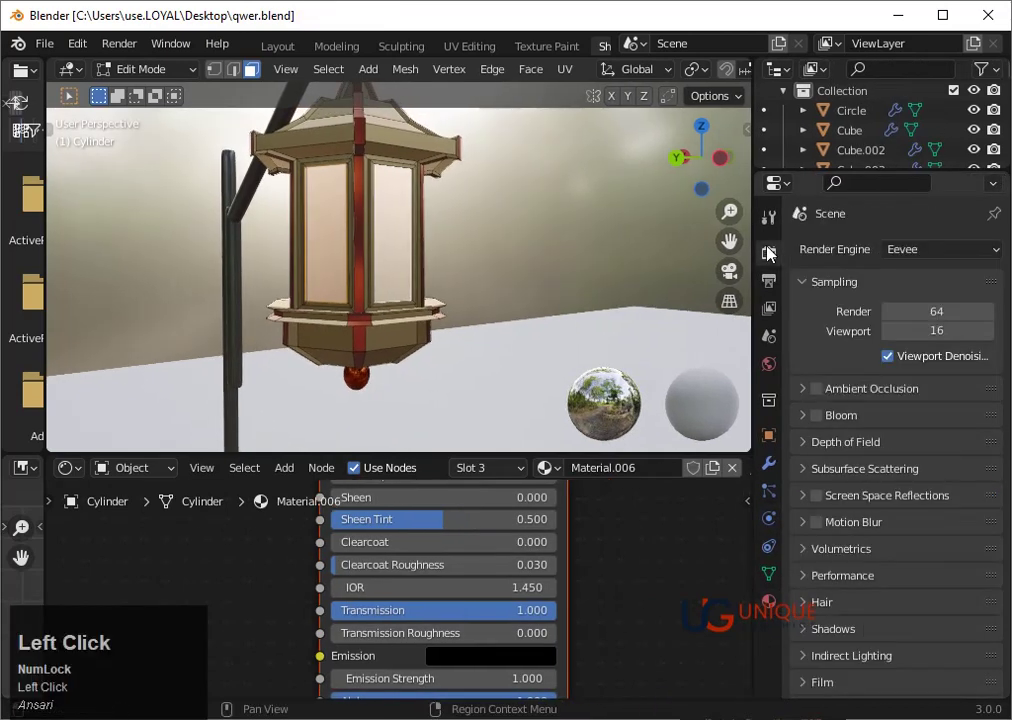
left_click(818, 470)
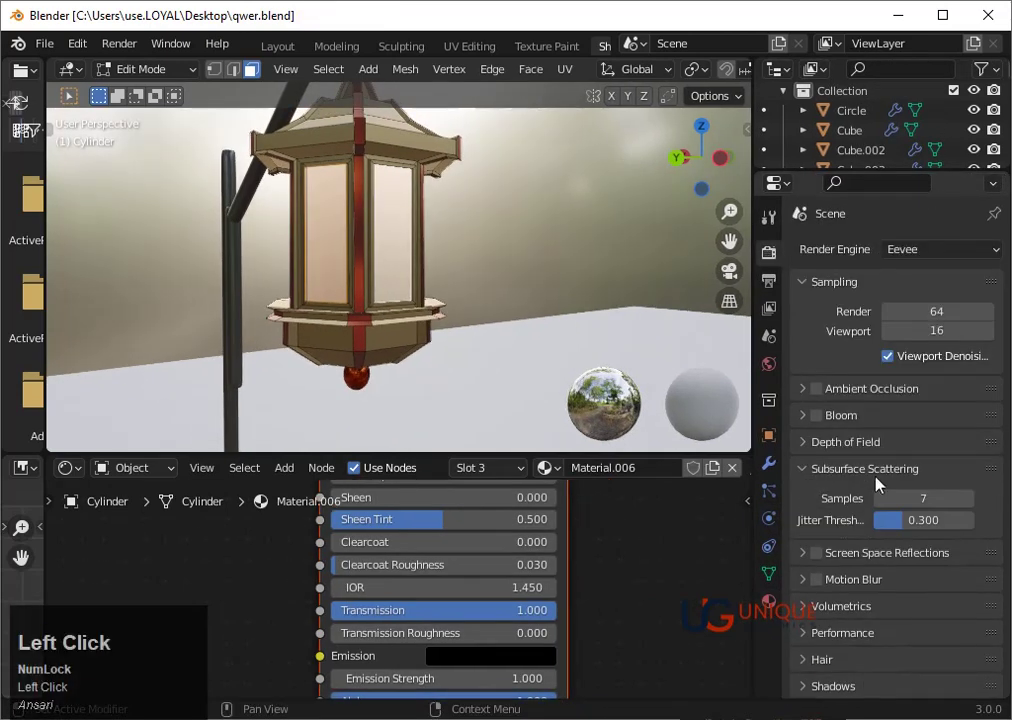
left_click(804, 554)
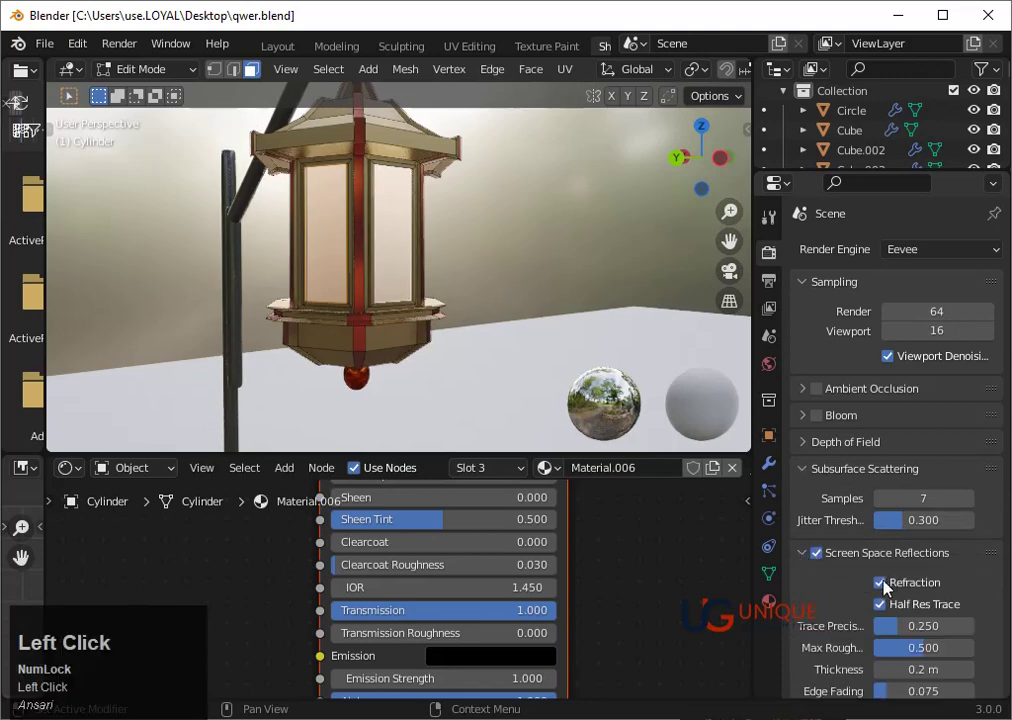
- Enable Screen Space Refraction, Subsurface Translucency and Backface Culling for the window panel material
left_click(769, 600)
scroll(905, 630, "down", 15)
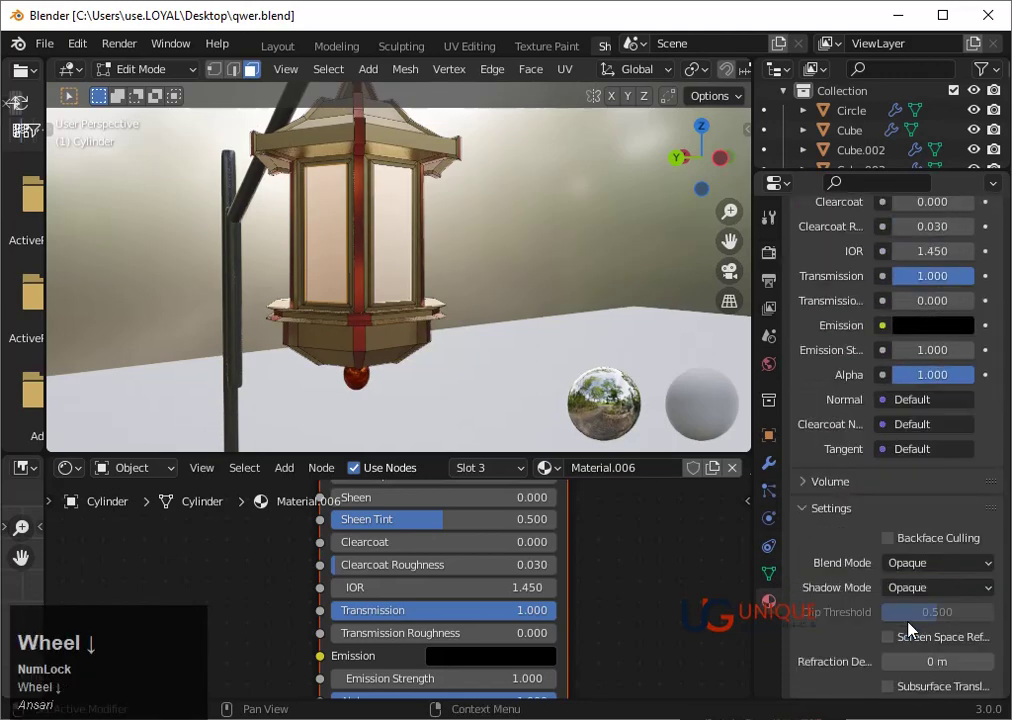
scroll(905, 560, "down", 3)
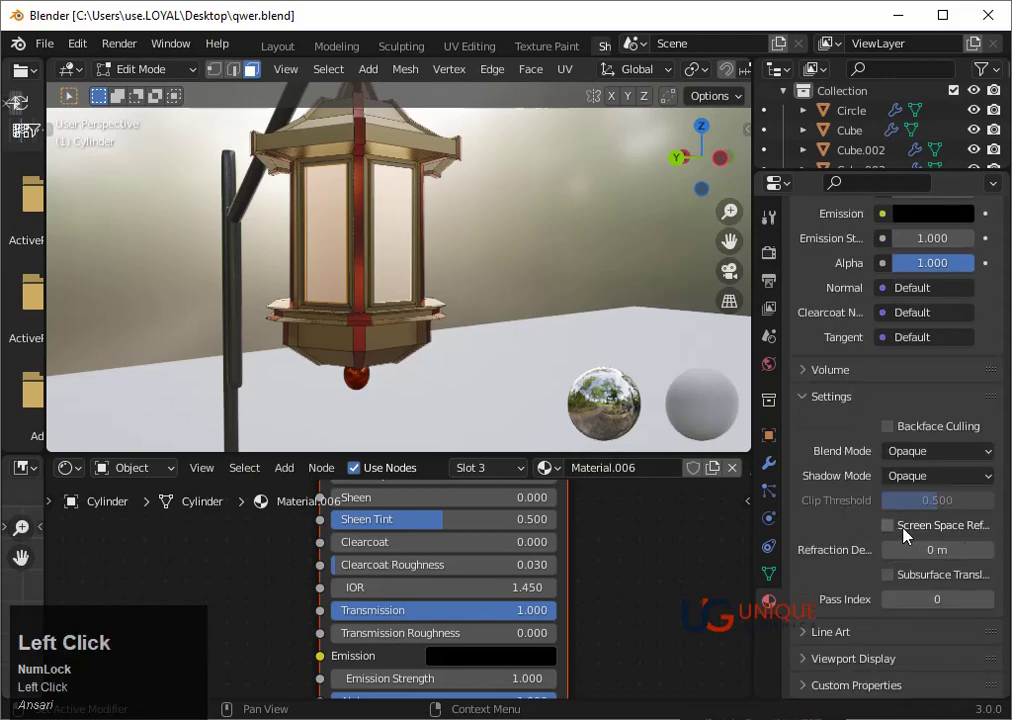
left_click(889, 427)
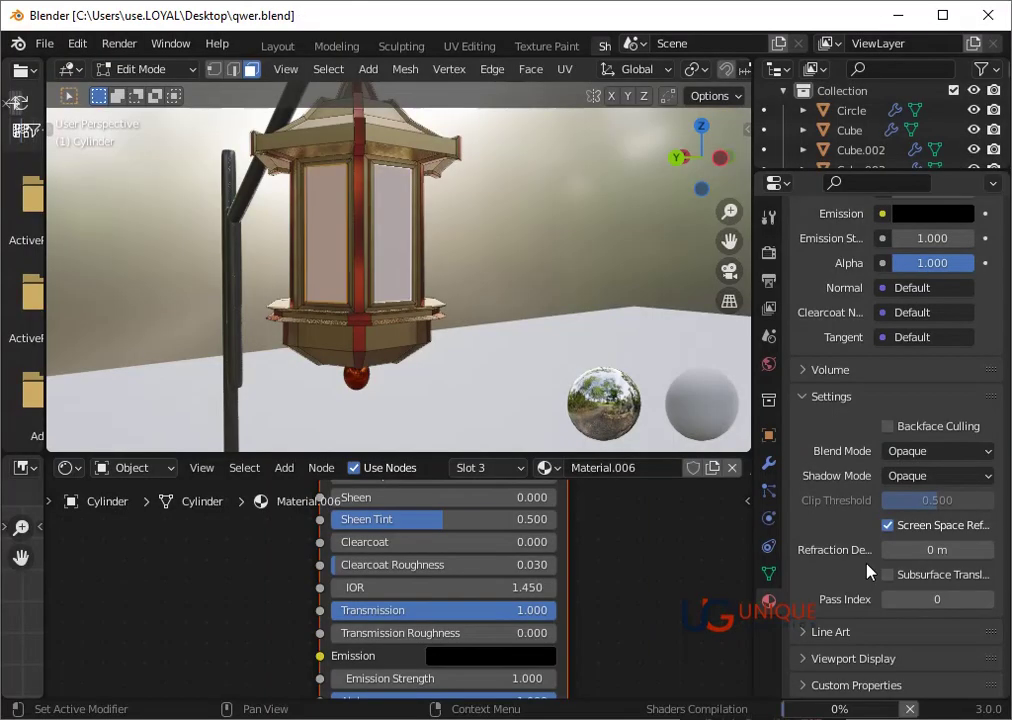
left_click(888, 525)
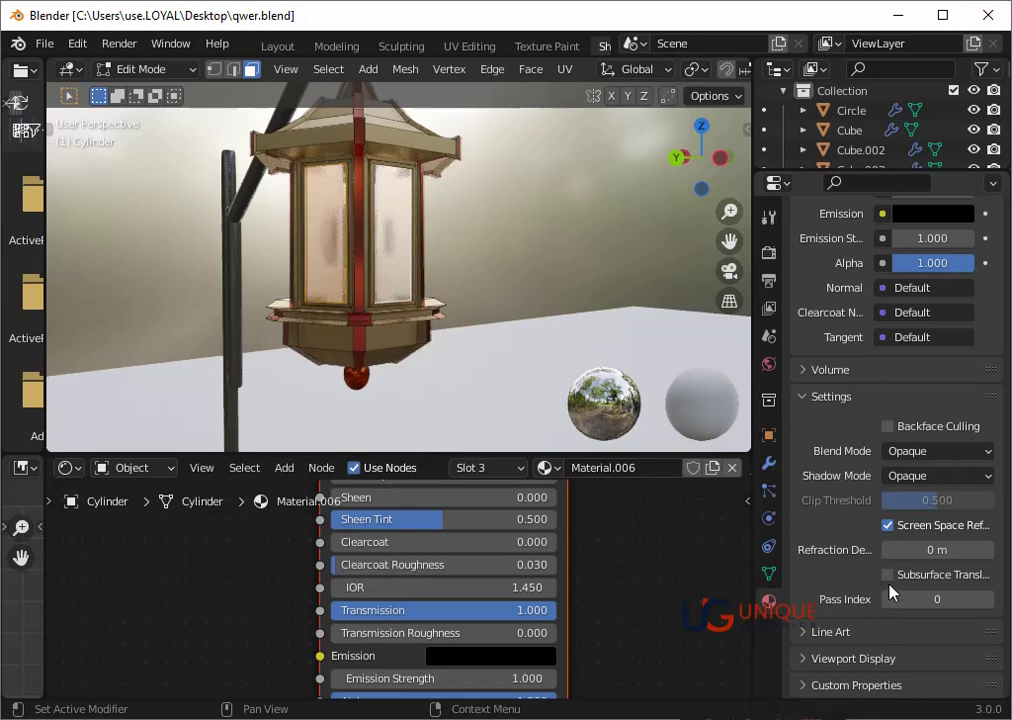
left_click(889, 577)
left_click(888, 426)
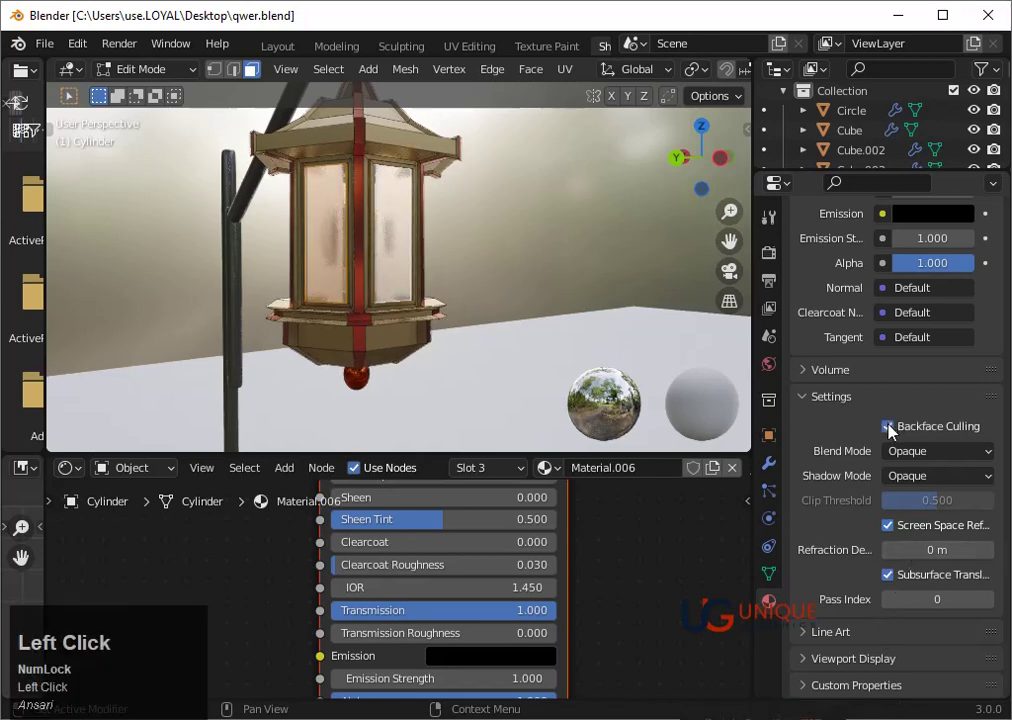
- Examine the window panels from other sides of the lantern and review the material and screen space reflection settings
scroll(427, 277, "down", 2)
middle_click_drag(427, 277, 377, 292)
scroll(377, 292, "up", 2)
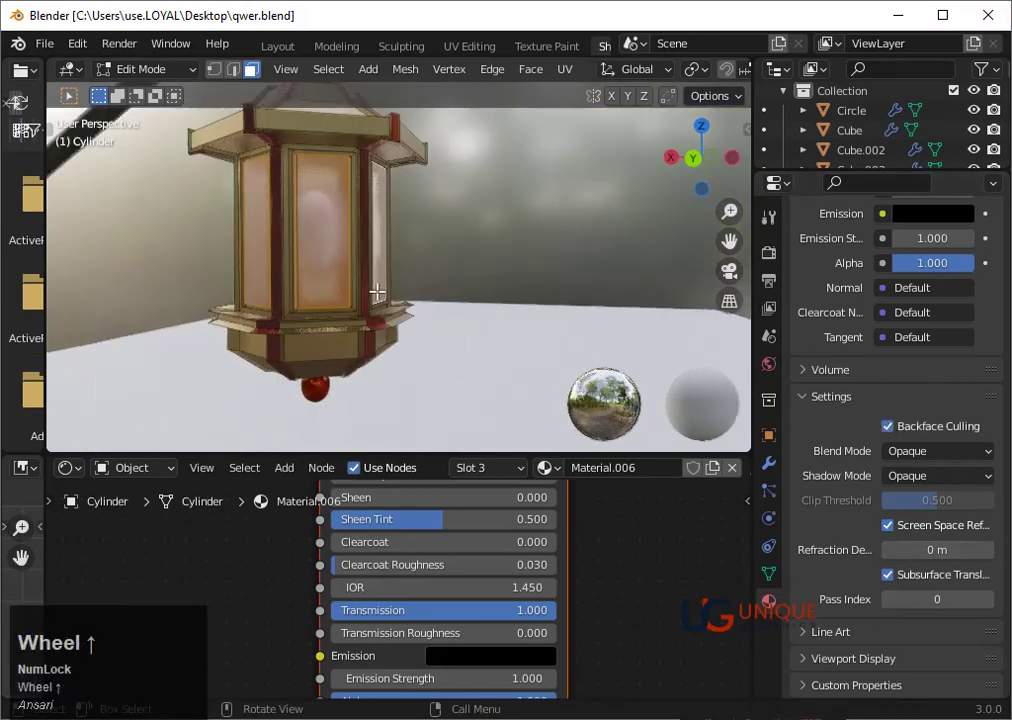
scroll(854, 564, "down", 1)
scroll(854, 564, "up", 3)
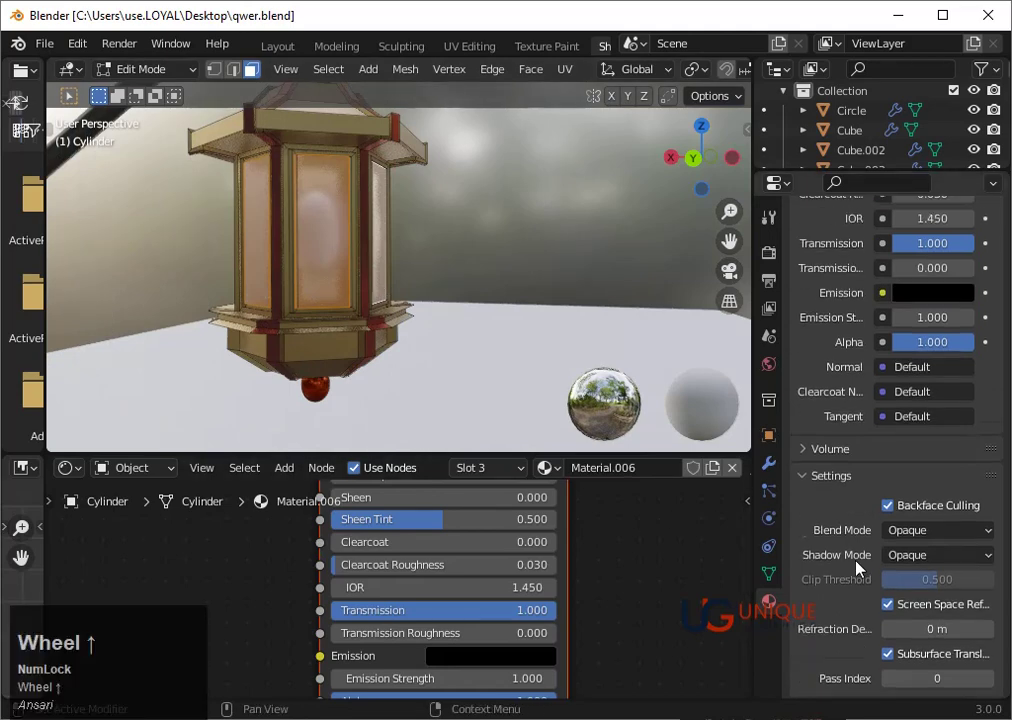
scroll(854, 564, "down", 3)
left_click(768, 260)
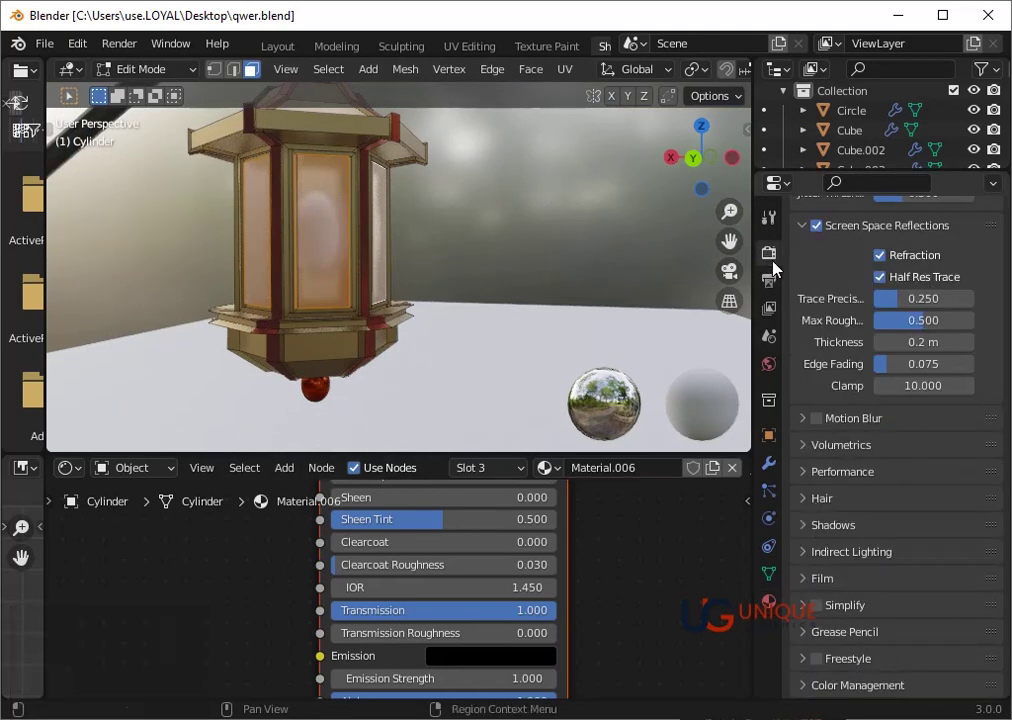
scroll(815, 532, "up", 2)
middle_click_drag(490, 300, 514, 305)
scroll(540, 309, "down", 2)
scroll(540, 309, "up", 2)
scroll(524, 309, "up", 3)
scroll(514, 305, "down", 3)
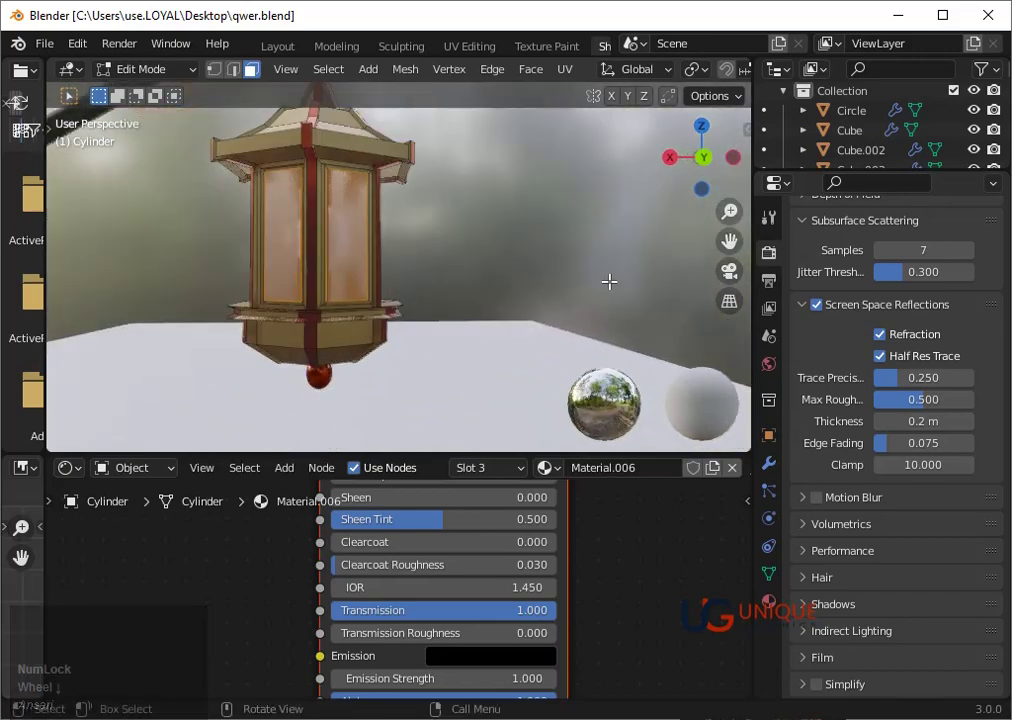
- Return to Object Mode, select the sphere inside the lantern in wireframe display and give it a new material
key("Tab")
scroll(409, 303, "up", 3)
middle_click_drag(409, 303, 473, 356)
key("shift+z")
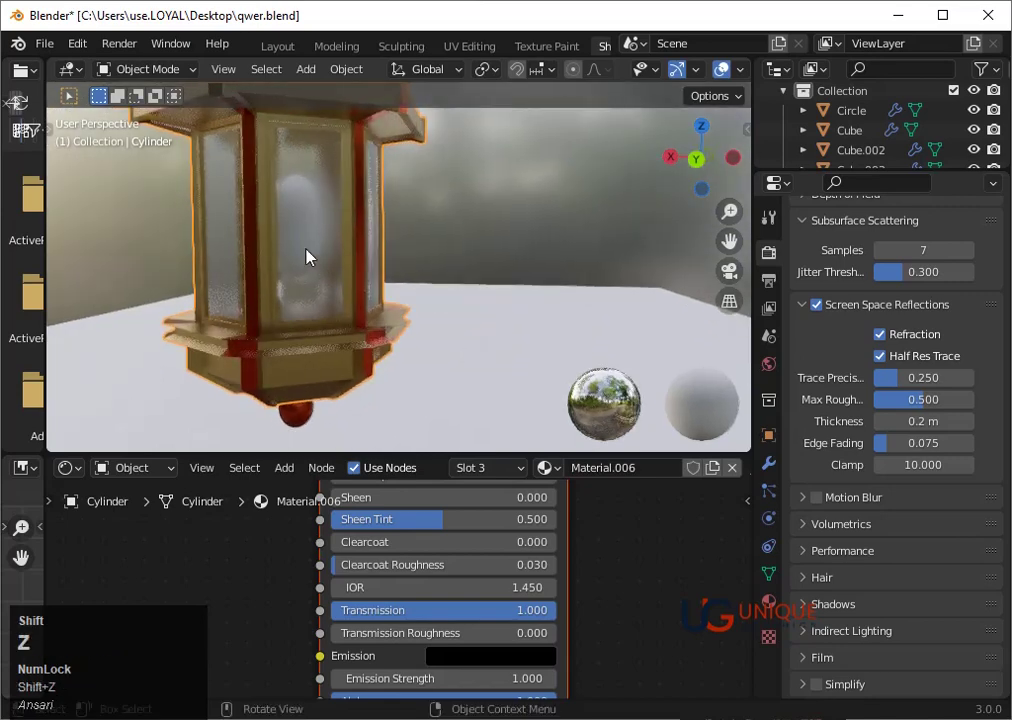
left_click(308, 249)
left_click(536, 468)
scroll(858, 361, "down", 2)
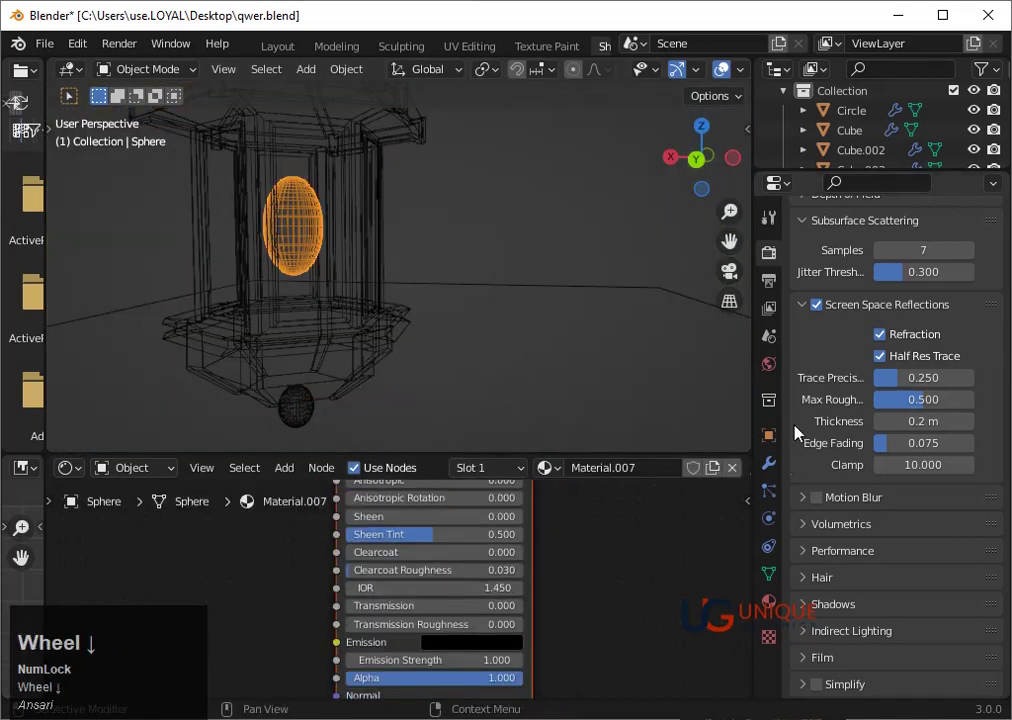
- Change the inner sphere's surface shader to Emission and enable Bloom in the render settings
left_click(769, 600)
scroll(930, 246, "up", 2)
left_click(930, 249)
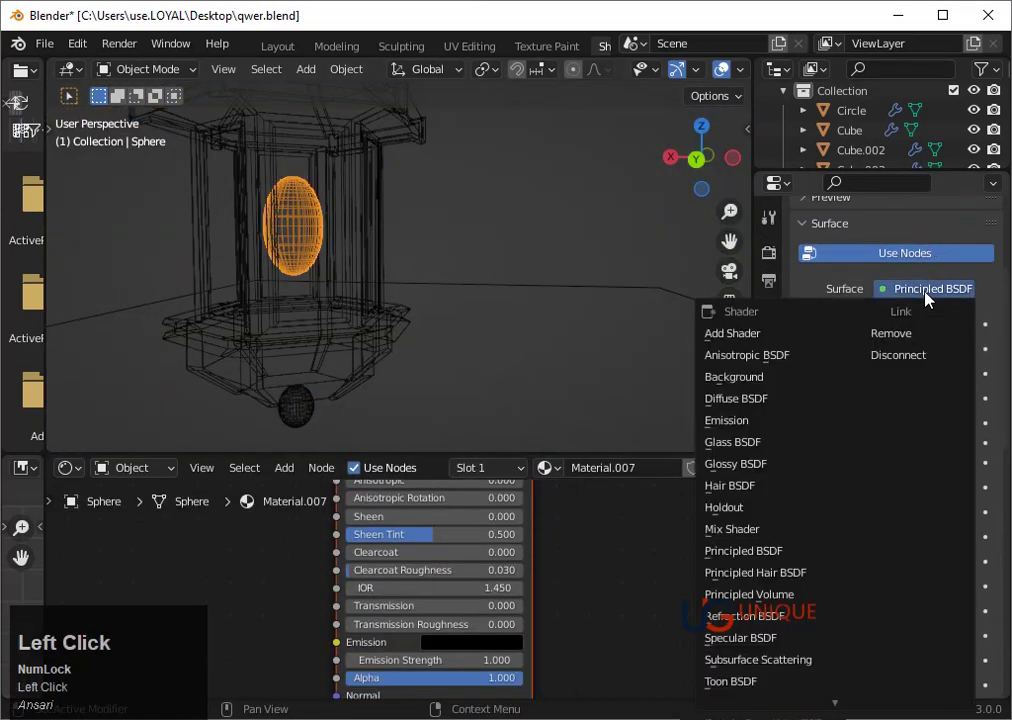
left_click(728, 419)
left_click(769, 252)
scroll(833, 380, "up", 2)
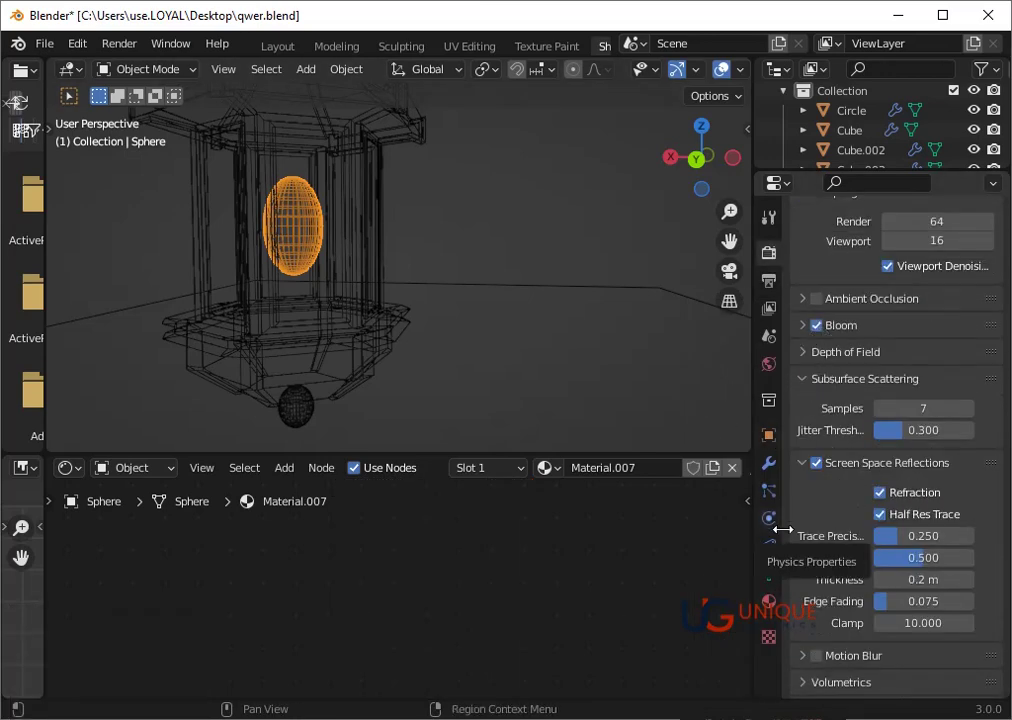
- Set the inner sphere's emission strength to 10.5, leave wireframe display and save the file
left_click(770, 603)
scroll(887, 507, "down", 2)
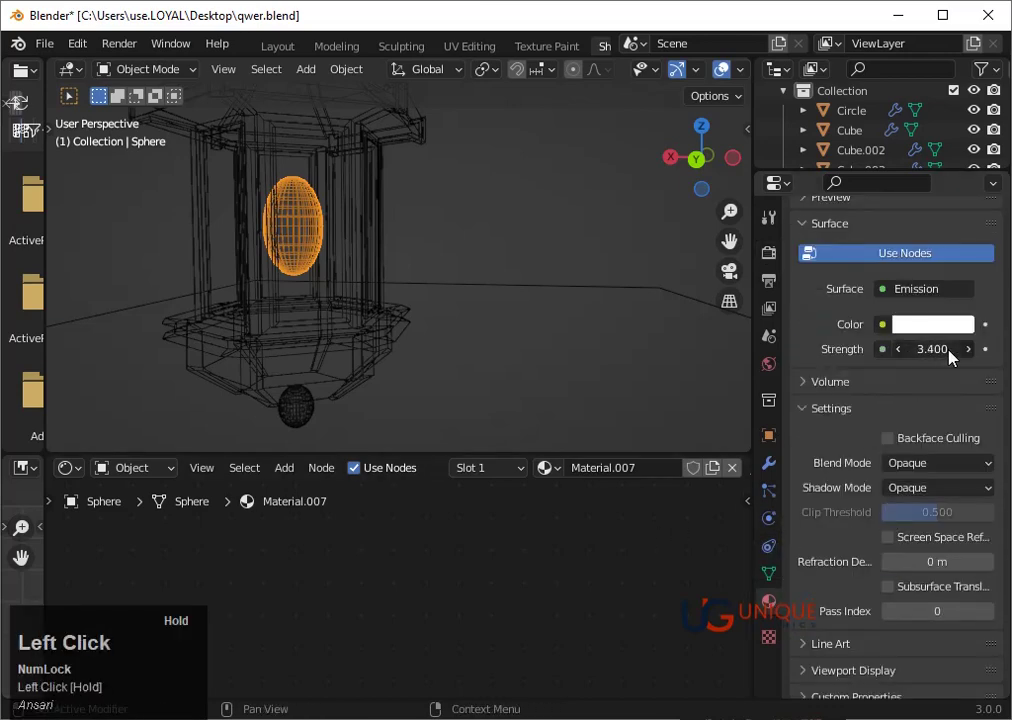
key("shift+z")
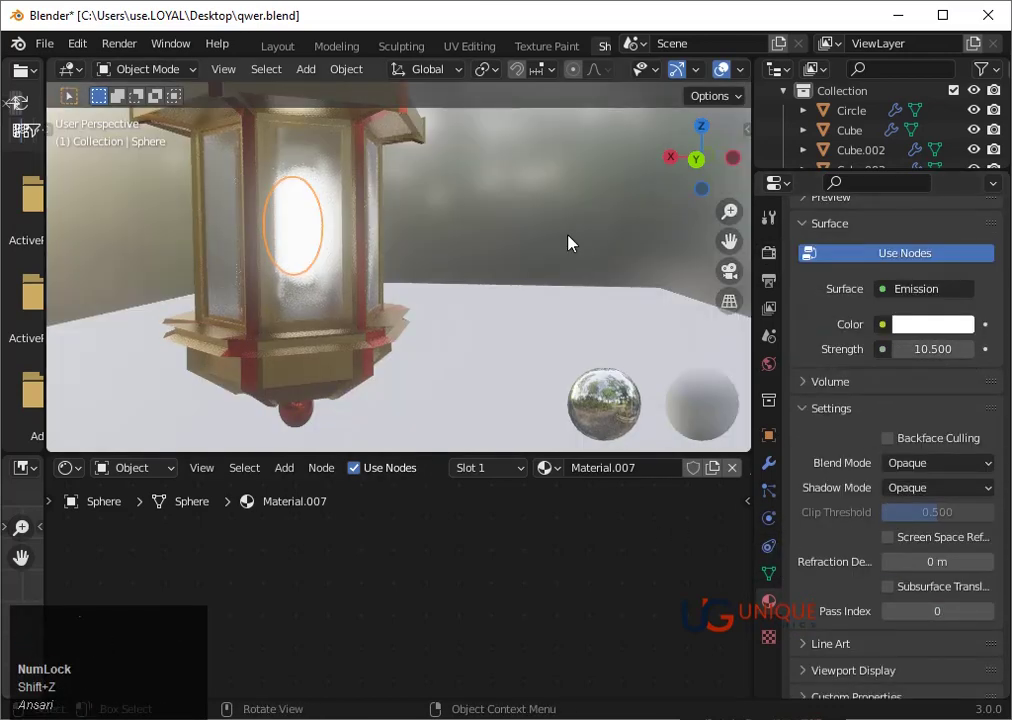
key("ctrl+s")
- Set the inner sphere's emission to a light orange colour with strength 15.5, trying a more saturated orange as well
left_click(913, 325)
left_click(847, 453)
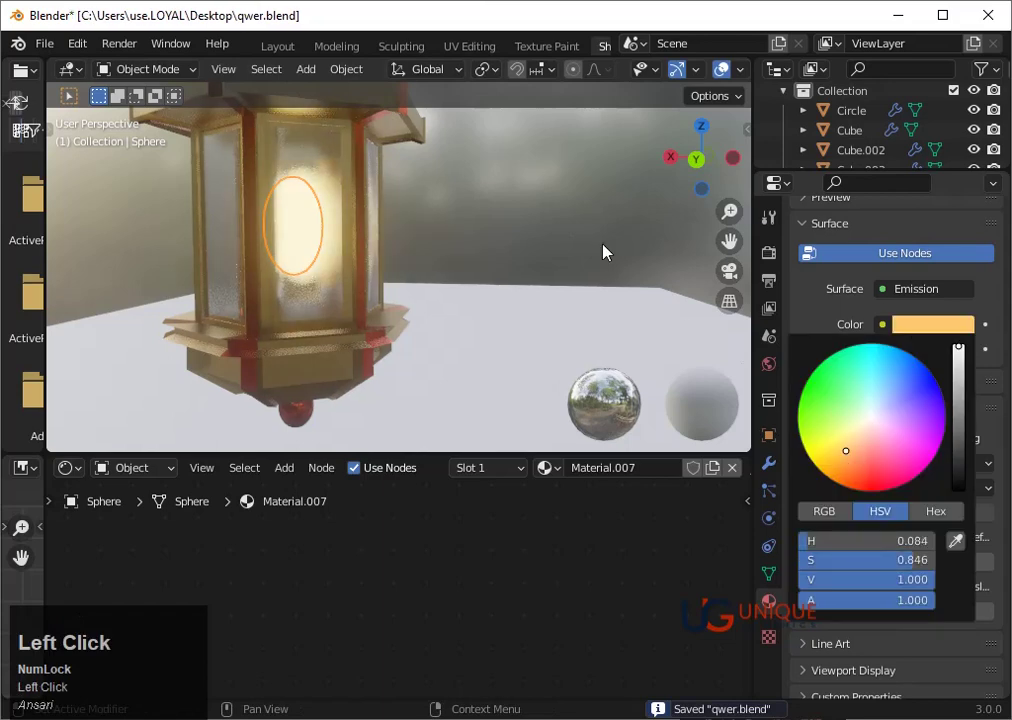
middle_click_drag(603, 252, 903, 333)
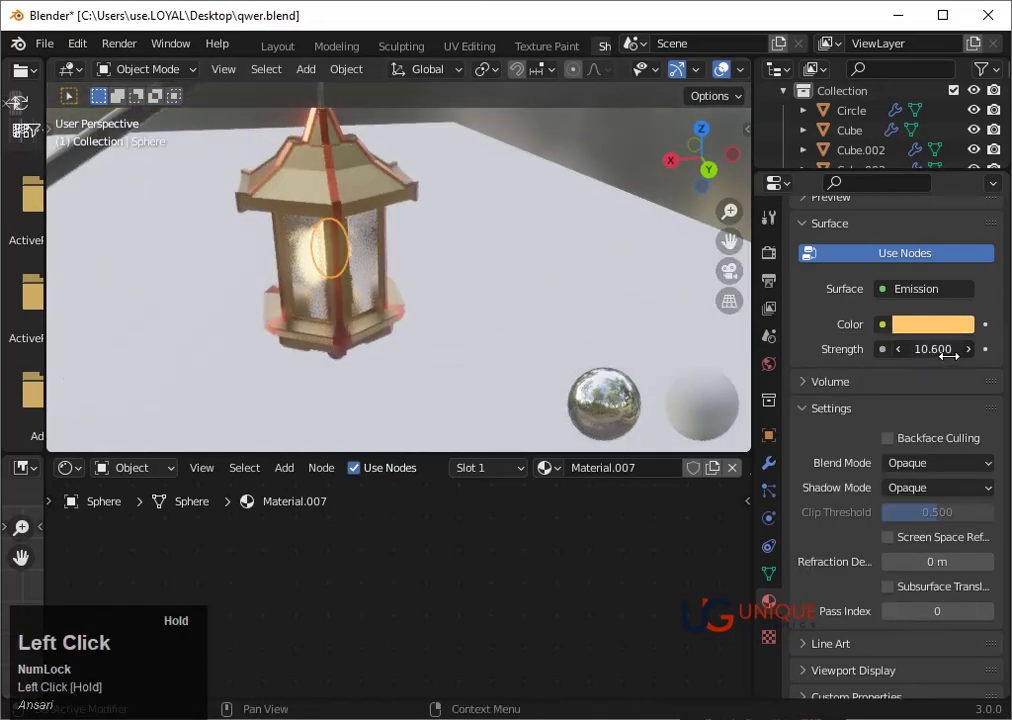
left_click(914, 326)
mouse_move(851, 474)
left_mouse_down()
mouse_move(883, 440)
mouse_move(844, 481)
left_mouse_up()
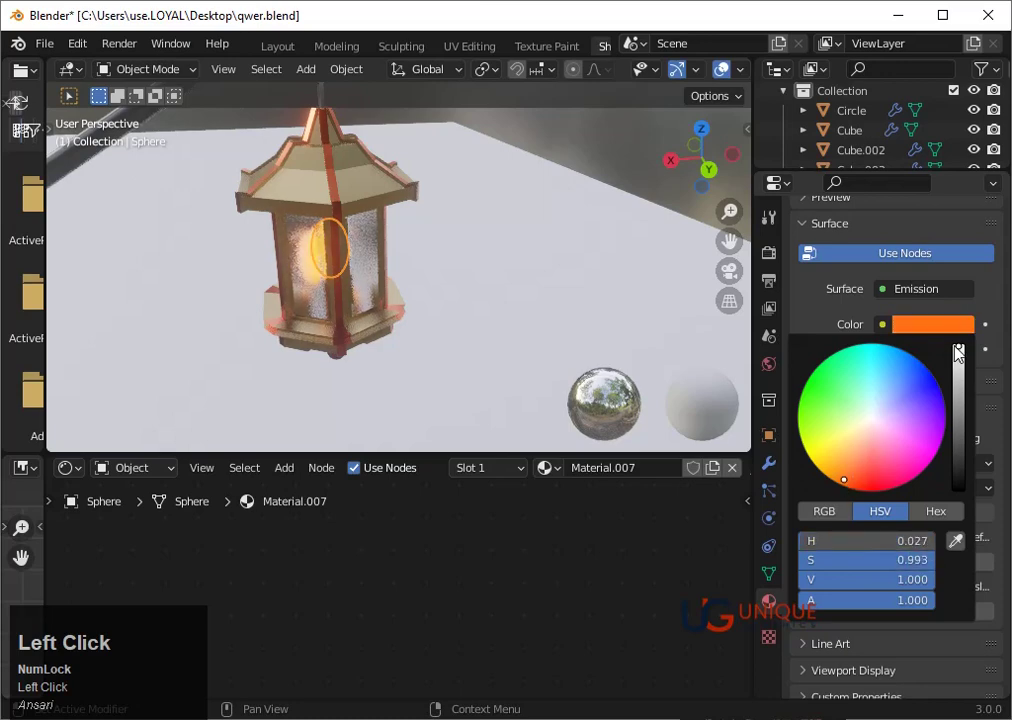
left_click(845, 457)
scroll(628, 278, "down", 2)
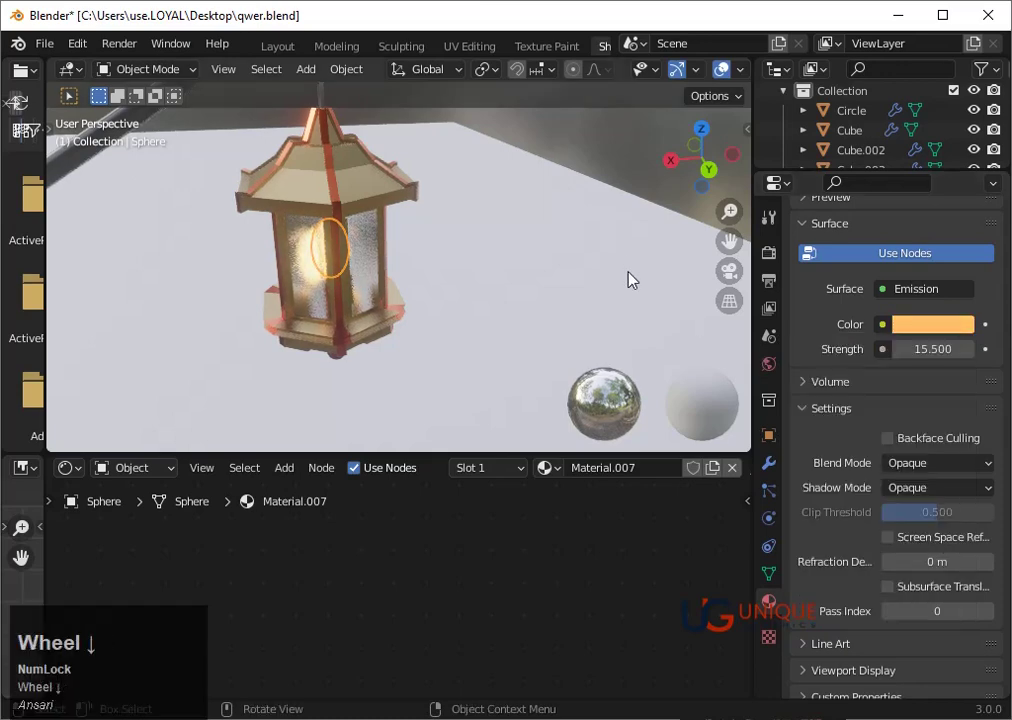
- Assign the existing Material.004 to the hanging ring above the lantern roof, select the ground plane and save the file
middle_click_drag(628, 278, 567, 304)
scroll(453, 268, "up", 2)
left_click(339, 125)
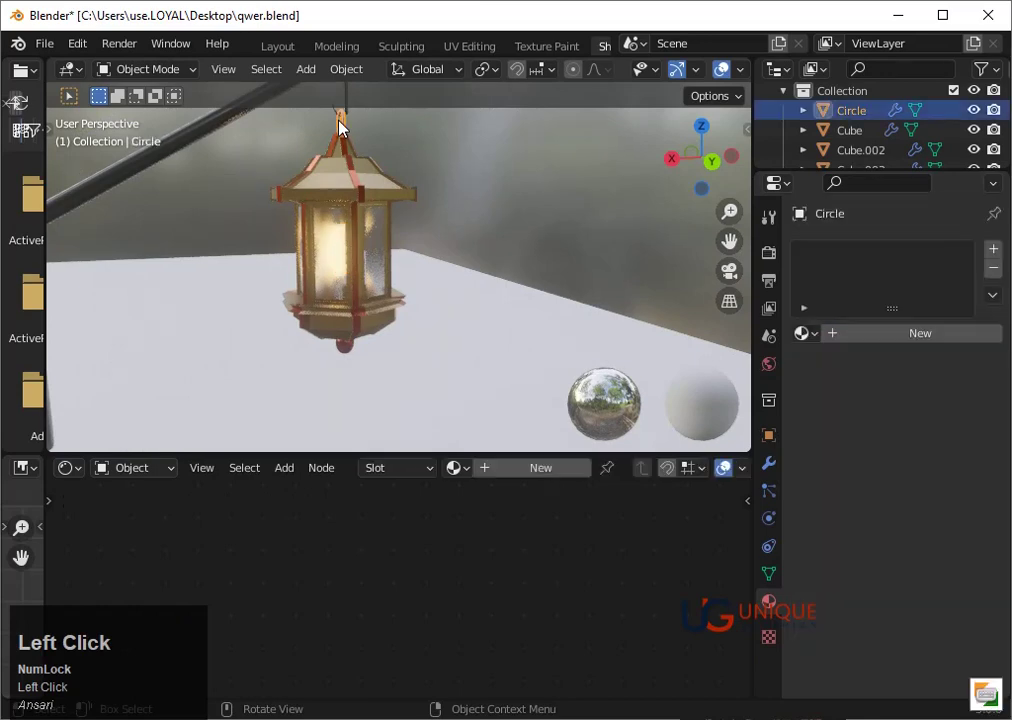
left_click(456, 467)
left_click(500, 339)
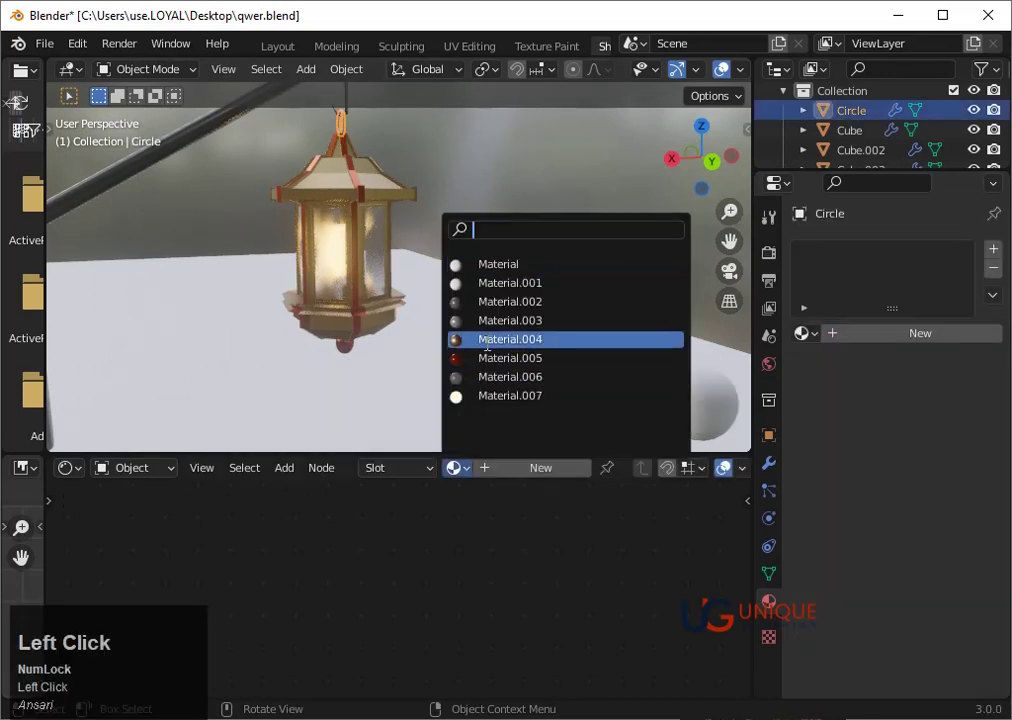
left_click(549, 327)
scroll(365, 320, "up", 2)
middle_click_drag(365, 320, 291, 310)
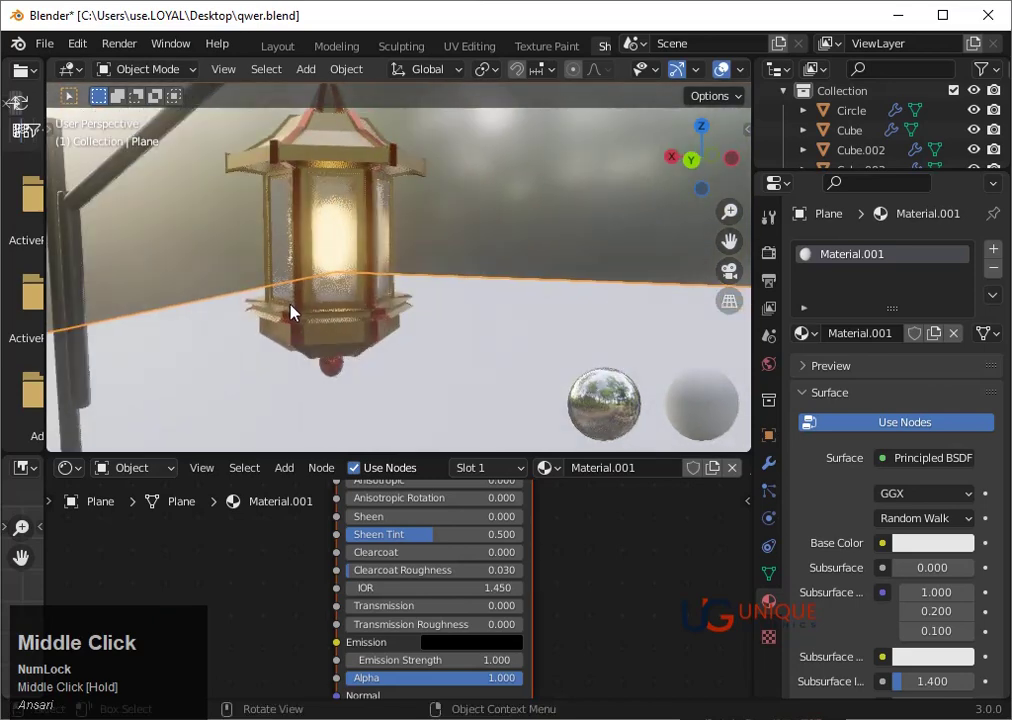
key("ctrl+s")
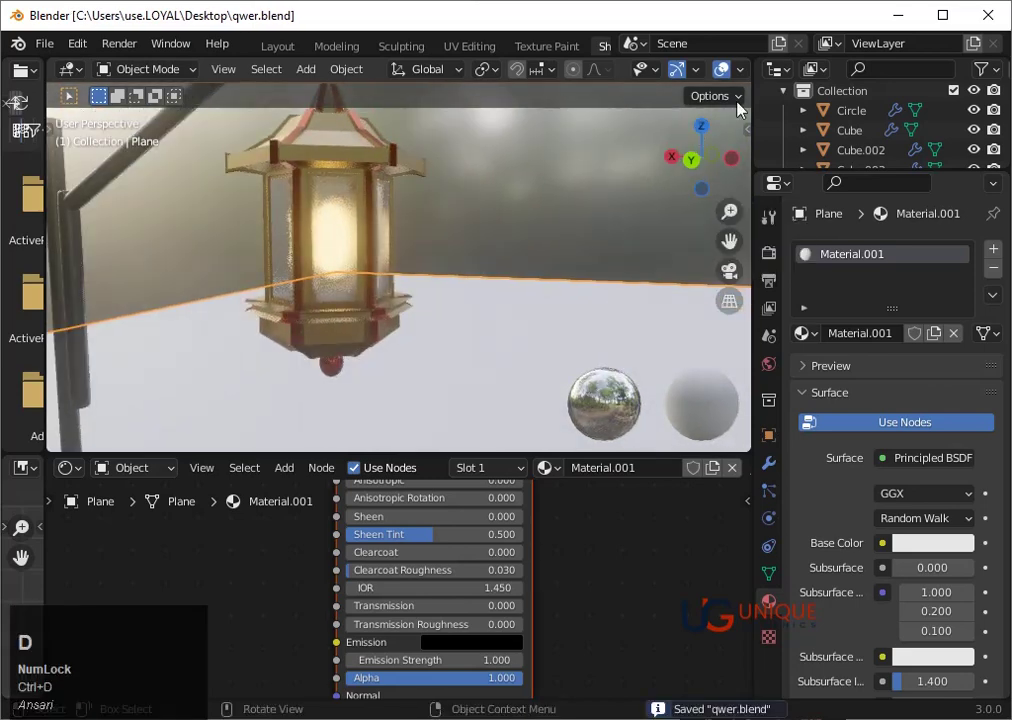
- Darken the ground plane's base colour to near black and set its Metallic to 0.777 and Roughness to 0.455
left_click(769, 254)
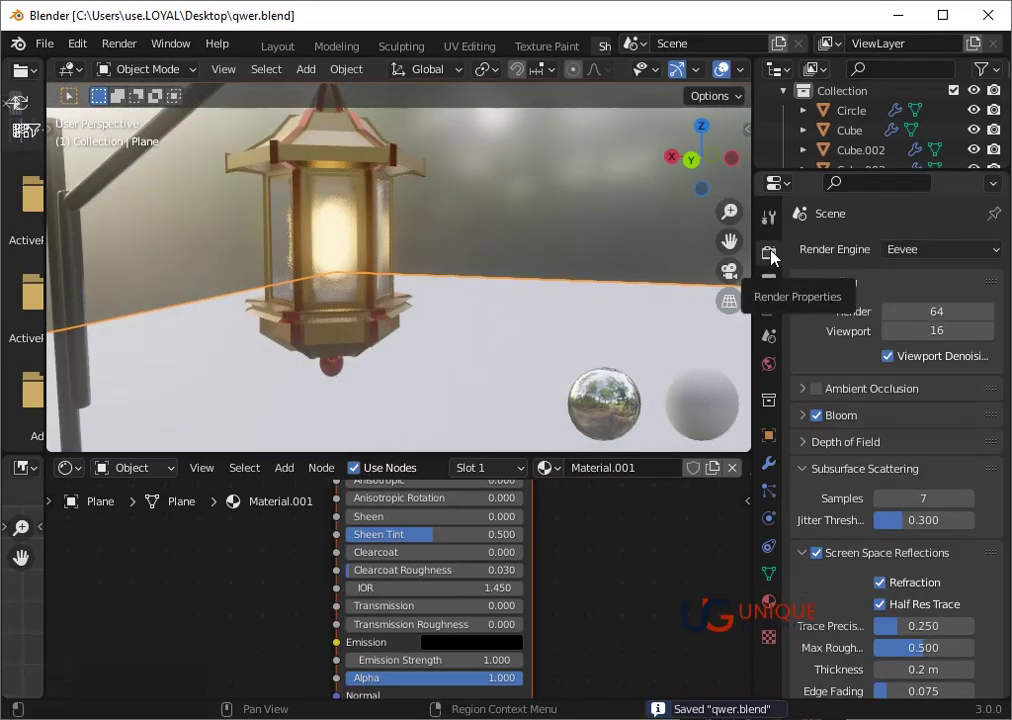
scroll(515, 490, "down", 2)
scroll(505, 410, "down", 2)
scroll(463, 577, "down", 1)
middle_click_drag(463, 577, 452, 712)
left_click(430, 557)
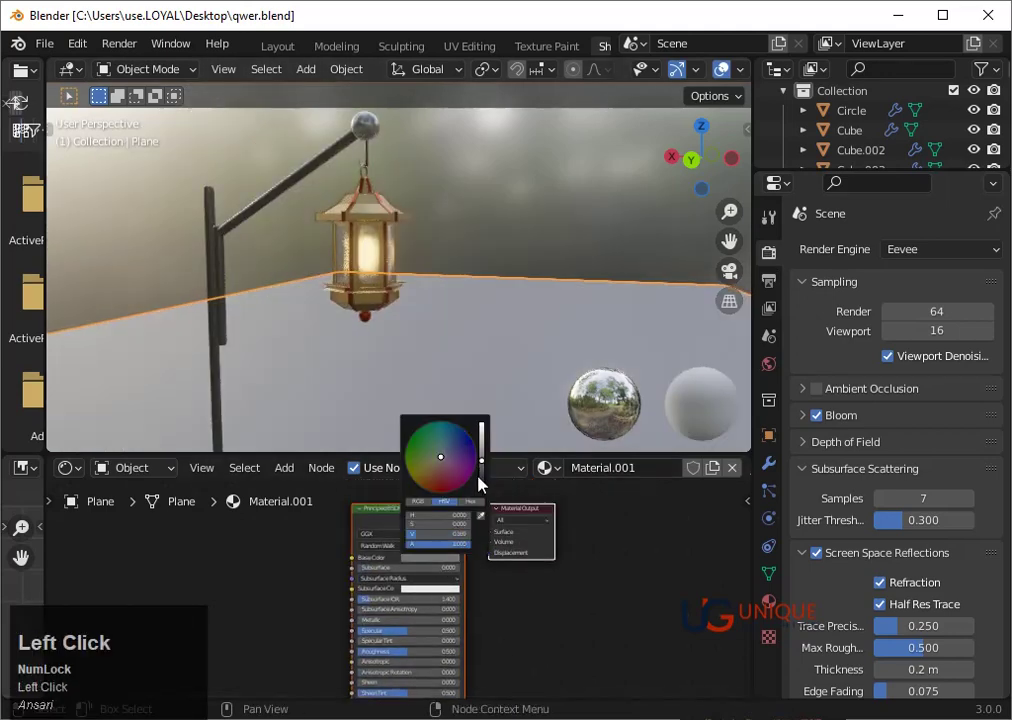
left_click_drag(481, 466, 486, 480)
left_click_drag(398, 621, 452, 630)
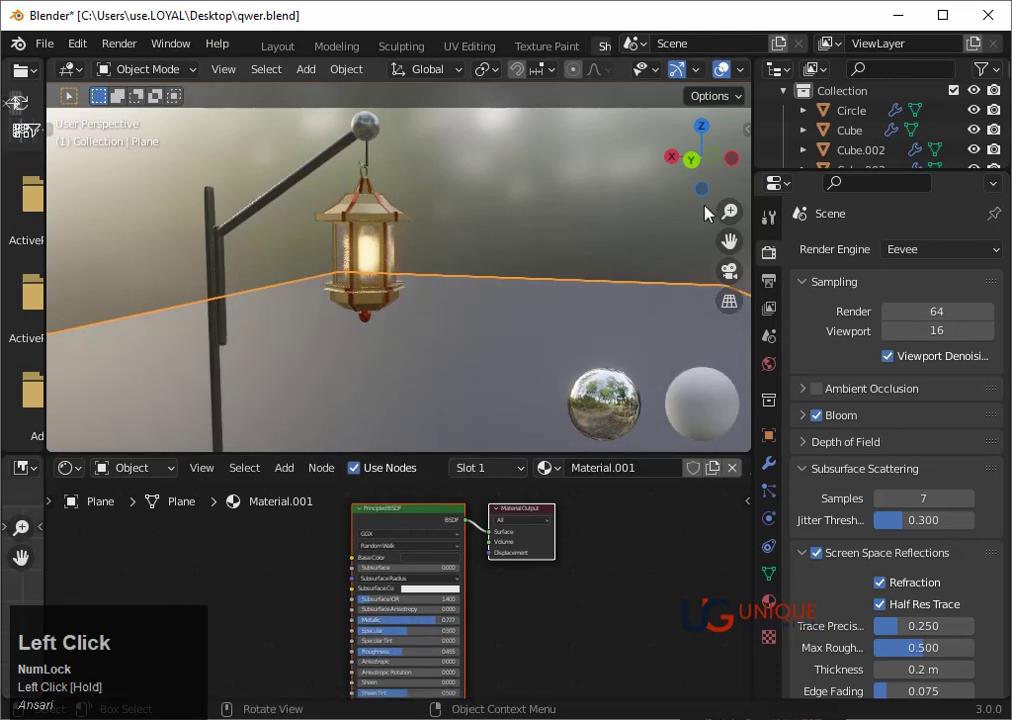
- Switch the viewport to rendered shading with the whole lamp post in view, keeping Eevee as the render engine
scroll(219, 314, "down", 2)
middle_click_drag(219, 314, 669, 148)
scroll(736, 72, "down", 3)
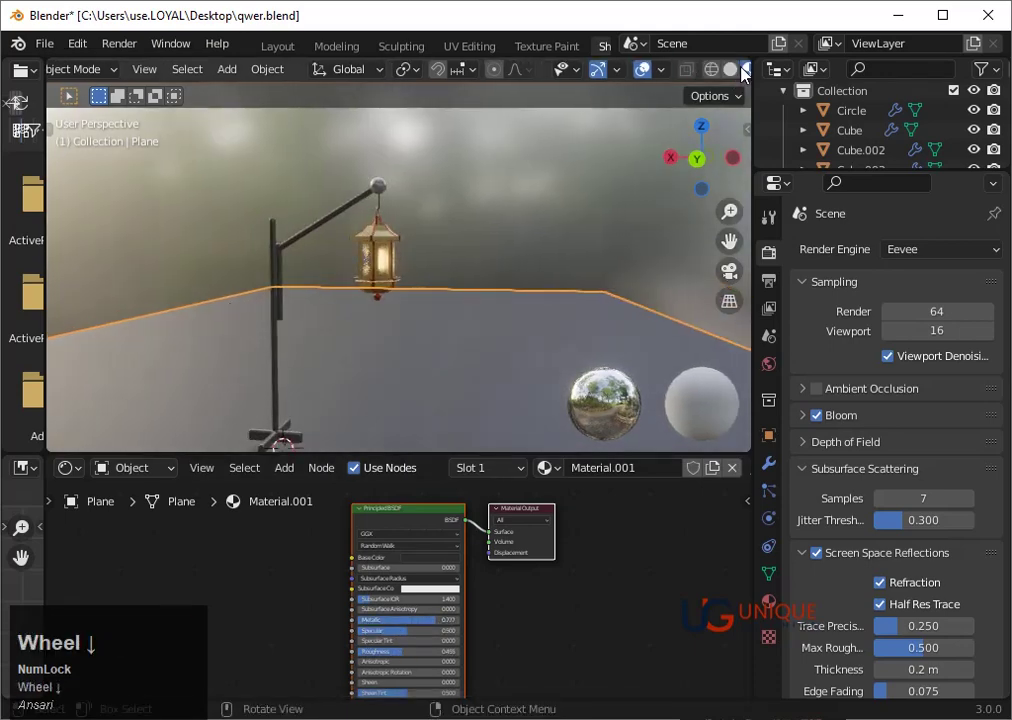
left_click(718, 70)
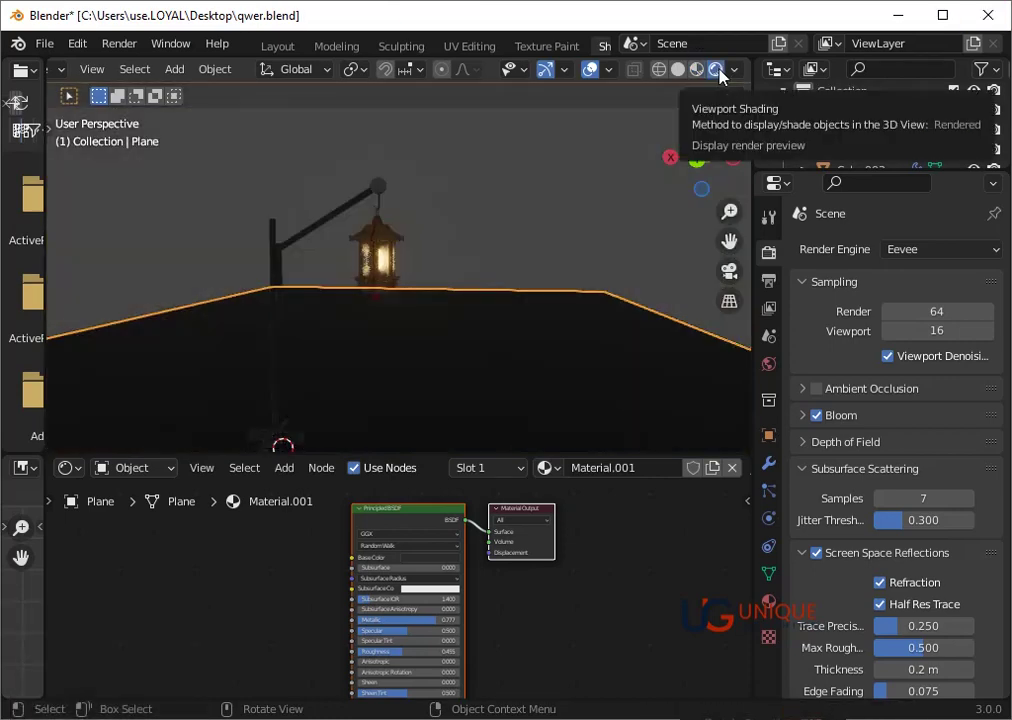
left_click(905, 249)
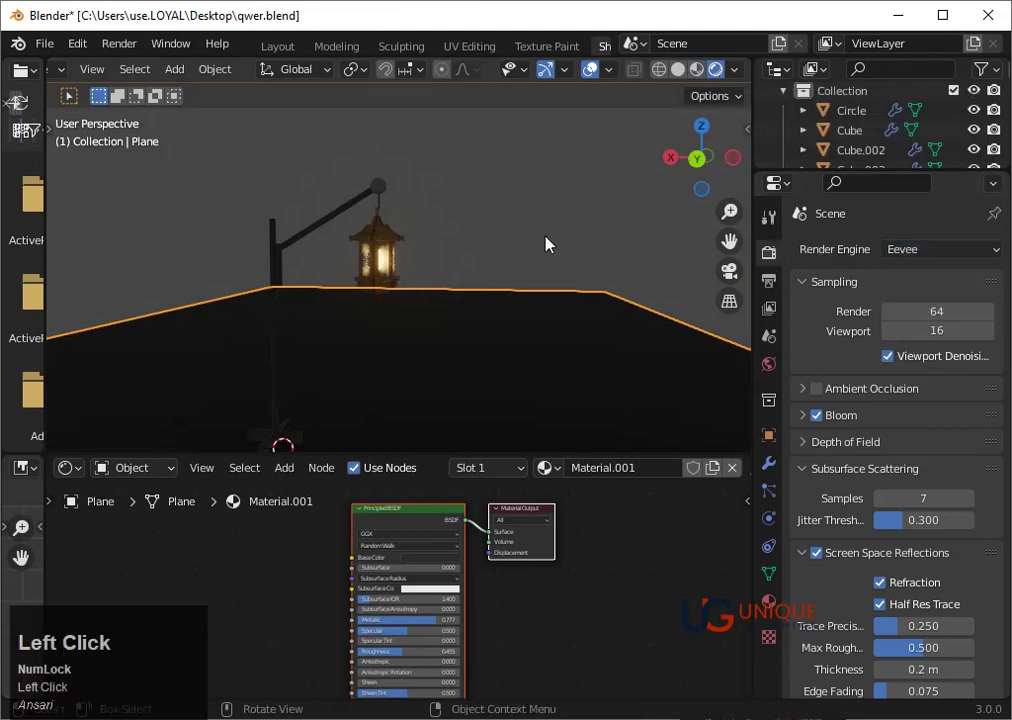
- Add an area light at the foot of the lamp post and scale it up
key("shift+a")
mouse_move(474, 483)
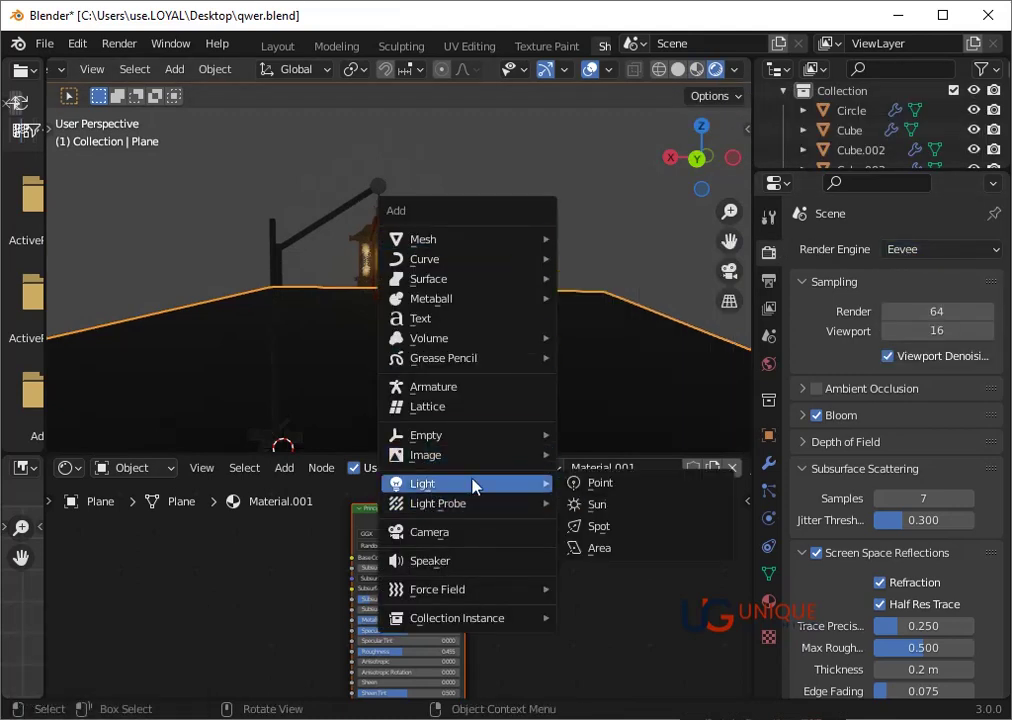
left_click(597, 550)
scroll(530, 409, "down", 4)
key("s")
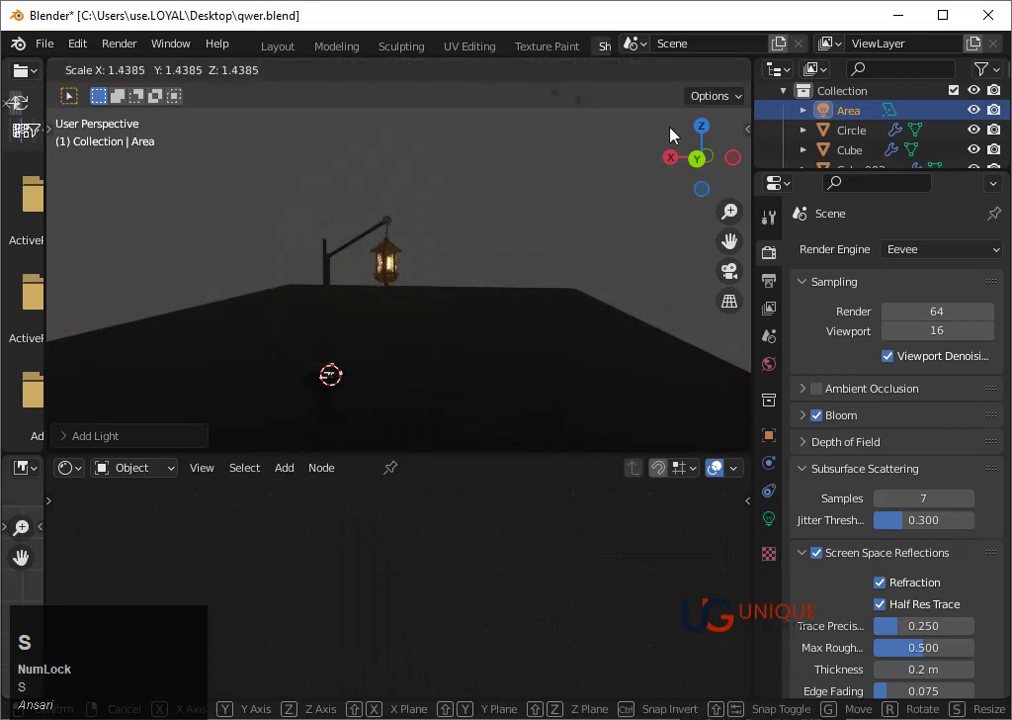
left_click(727, 337)
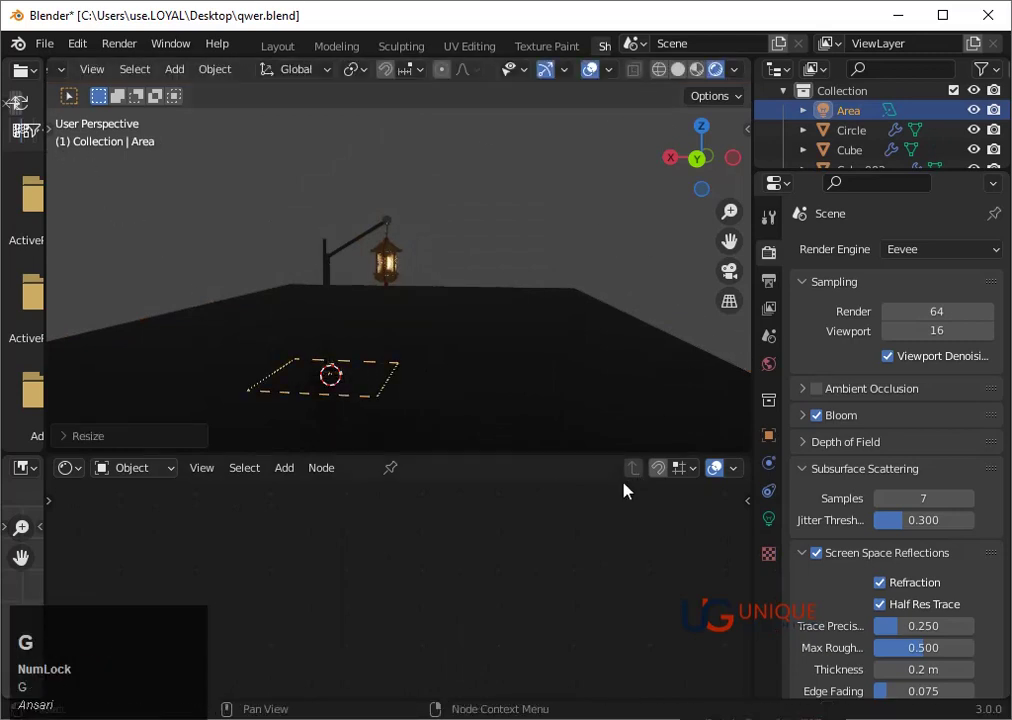
- Raise the area light along Z to well above the lamp post and enlarge it further
key("g")
key("z")
left_click(452, 239)
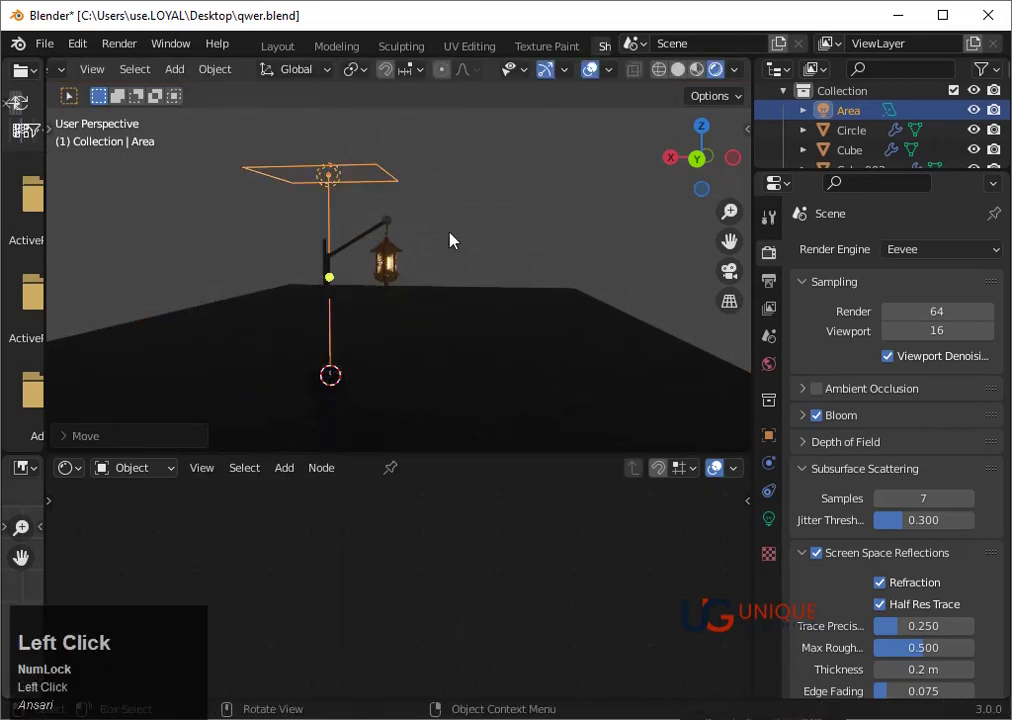
key("s")
left_click(563, 328)
key("g")
key("z")
left_click(565, 300)
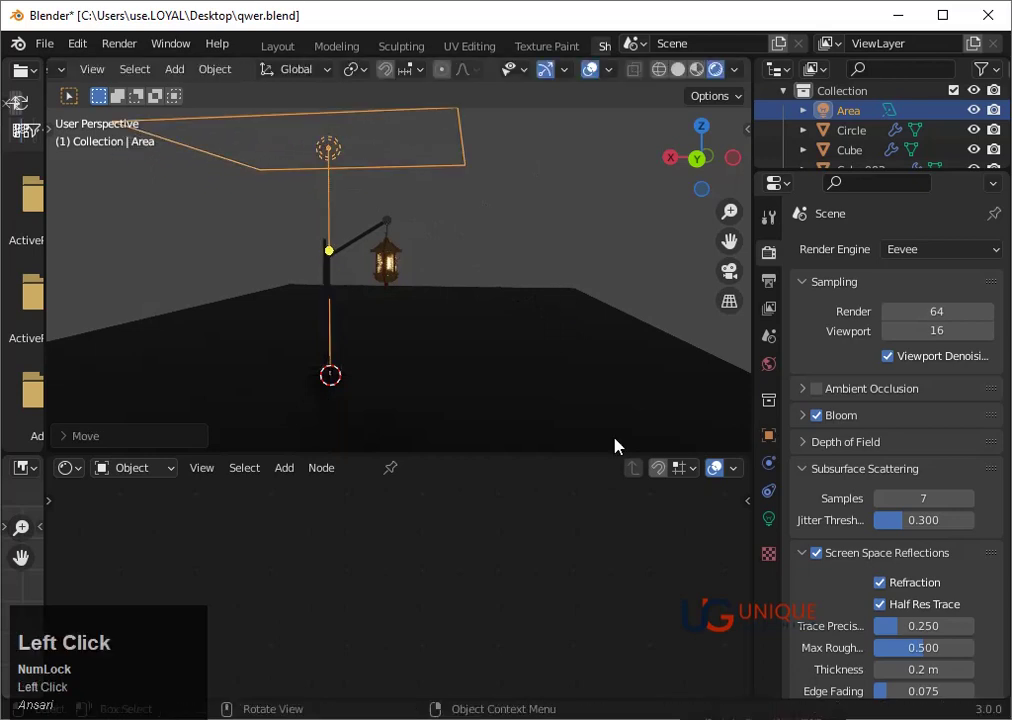
- Set the area light's power to 10000 W and check the lighting on the ground plane
left_click(768, 518)
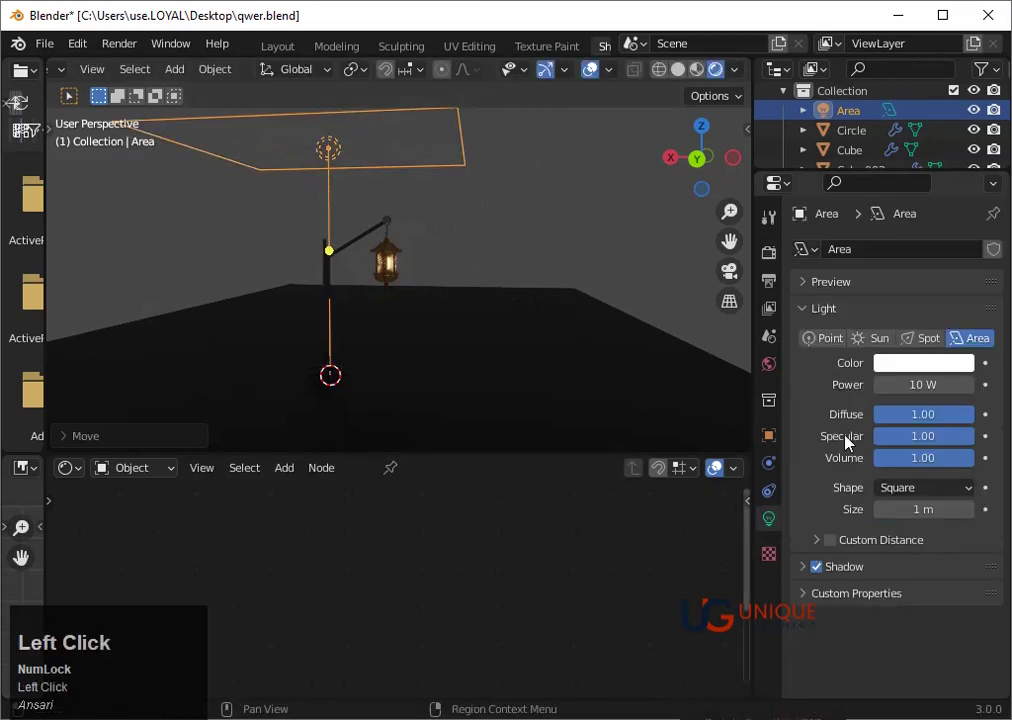
left_click(900, 383)
type("10000")
key("Return")
scroll(472, 350, "up", 4)
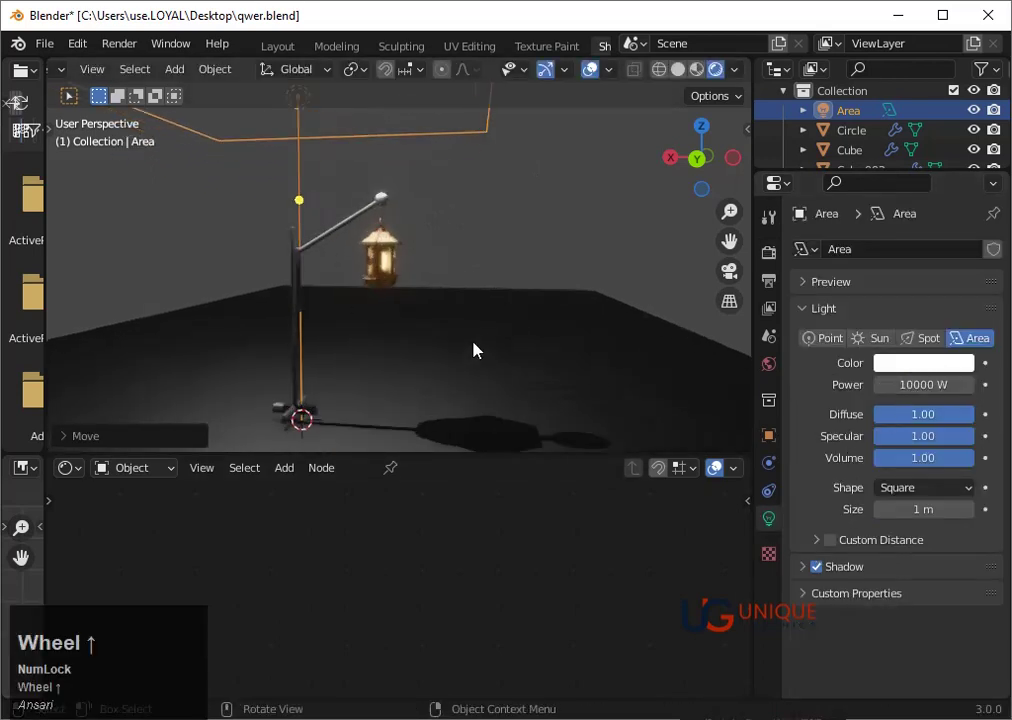
middle_click_drag(549, 339, 420, 343)
scroll(420, 343, "down", 2)
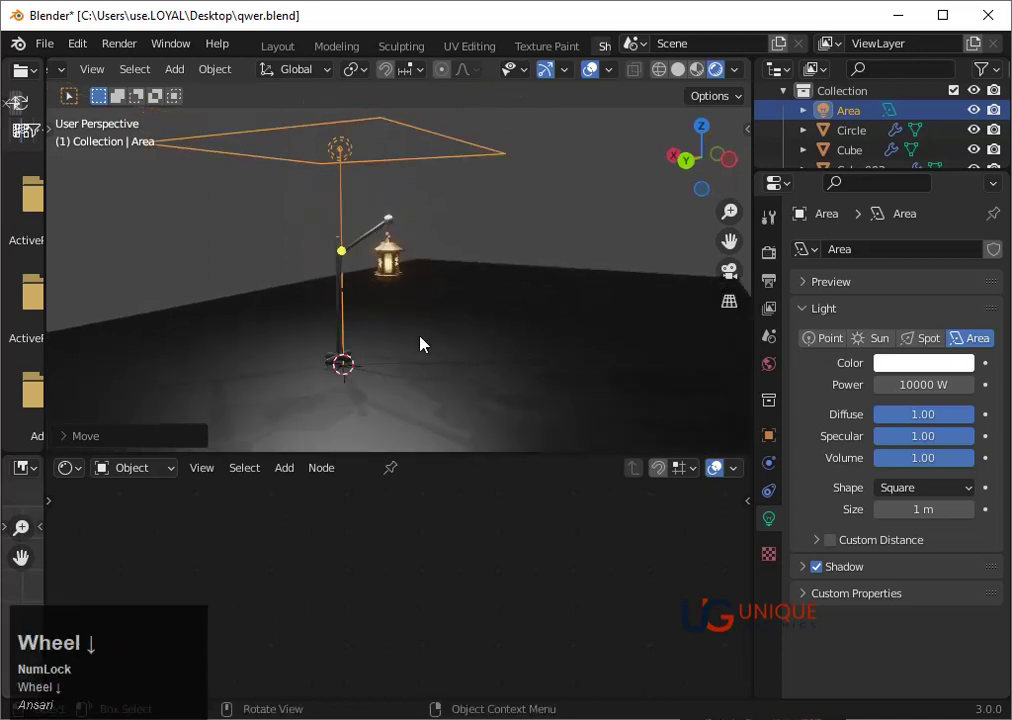
- Scale the area light again and set its power to 20000 W
scroll(447, 347, "up", 2)
key("s")
left_click(490, 363)
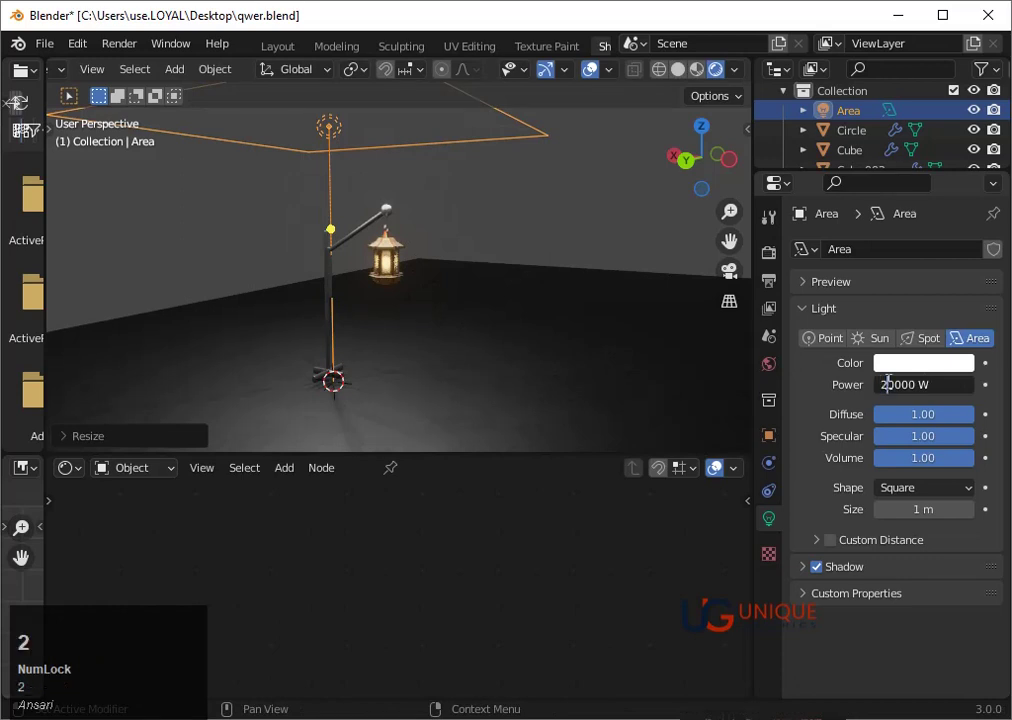
key("Return")
scroll(395, 348, "down", 2)
scroll(540, 258, "up", 2)
- Narrow the area light along its local X axis from the top view
left_click(662, 167)
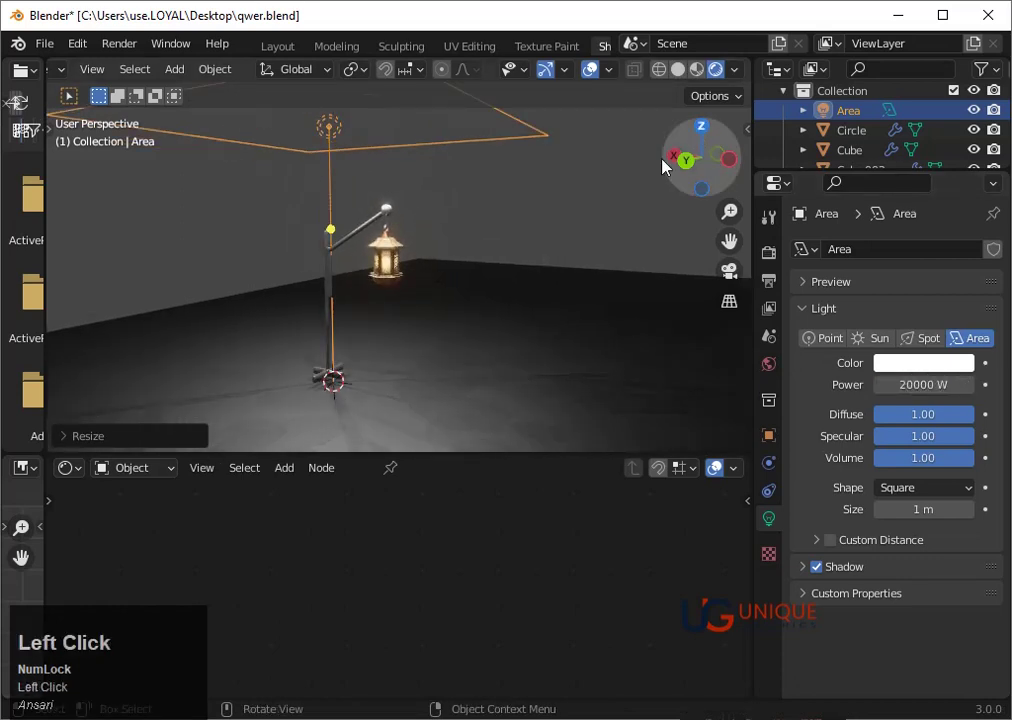
scroll(538, 296, "down", 4)
key("s")
key("x")
key("x")
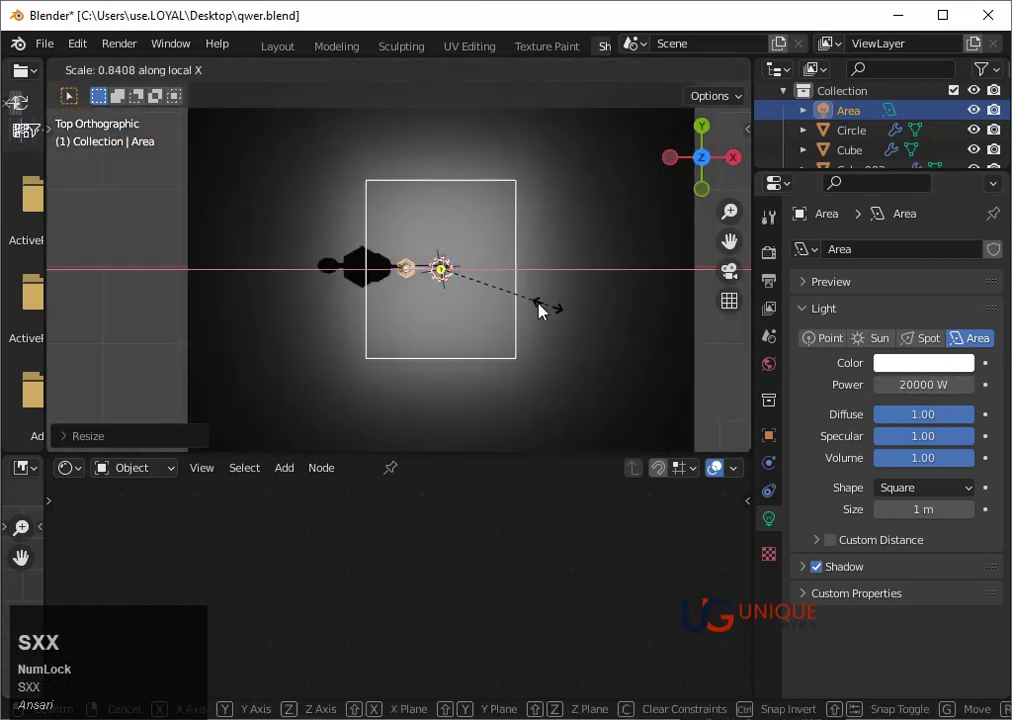
left_click(515, 303)
middle_click_drag(515, 303, 483, 334)
scroll(434, 400, "down", 2)
scroll(444, 323, "up", 2)
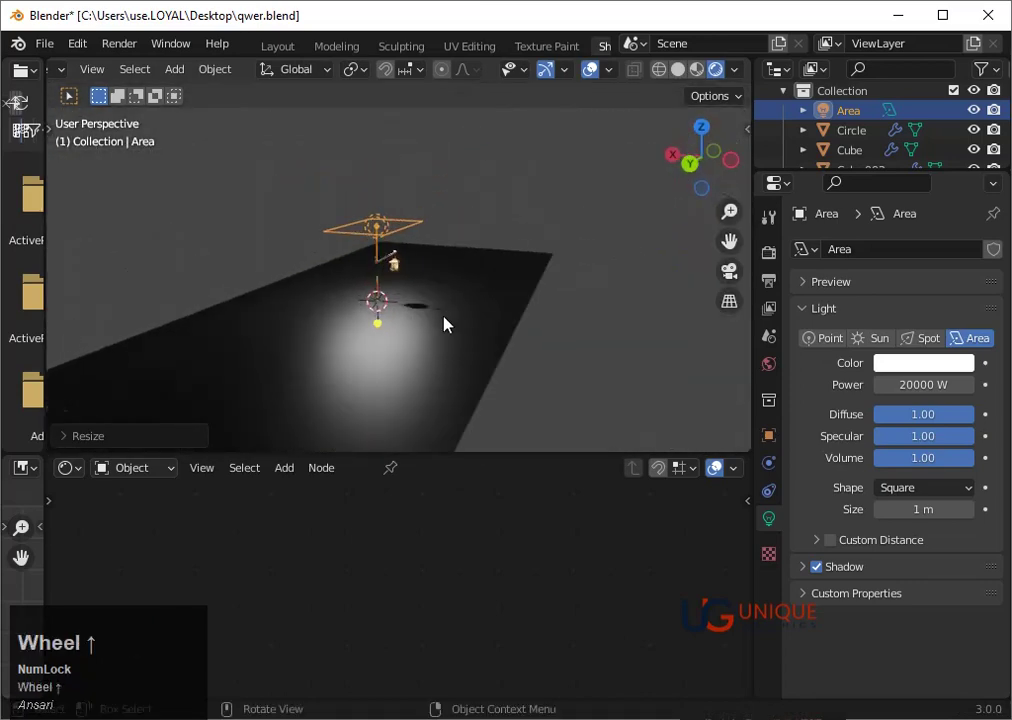
- Shift the area light along the global X axis, away from the lantern's side of the post
scroll(445, 323, "up", 6)
key("g")
key("x")
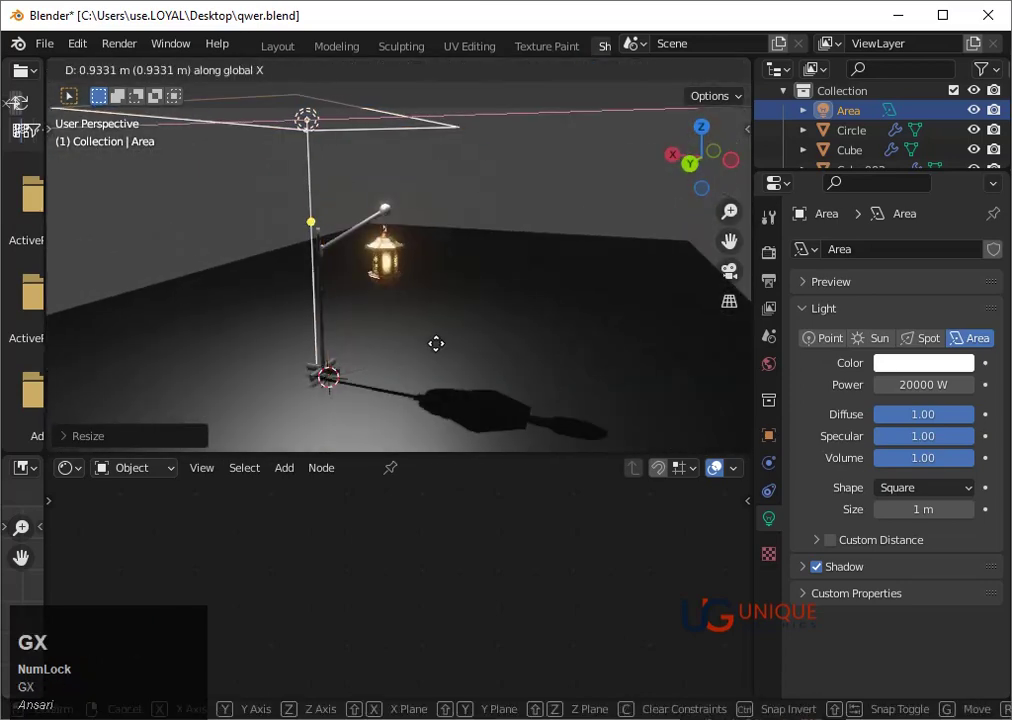
left_click(427, 350)
- Change the scene's render engine to Cycles
left_click(769, 251)
left_click(940, 249)
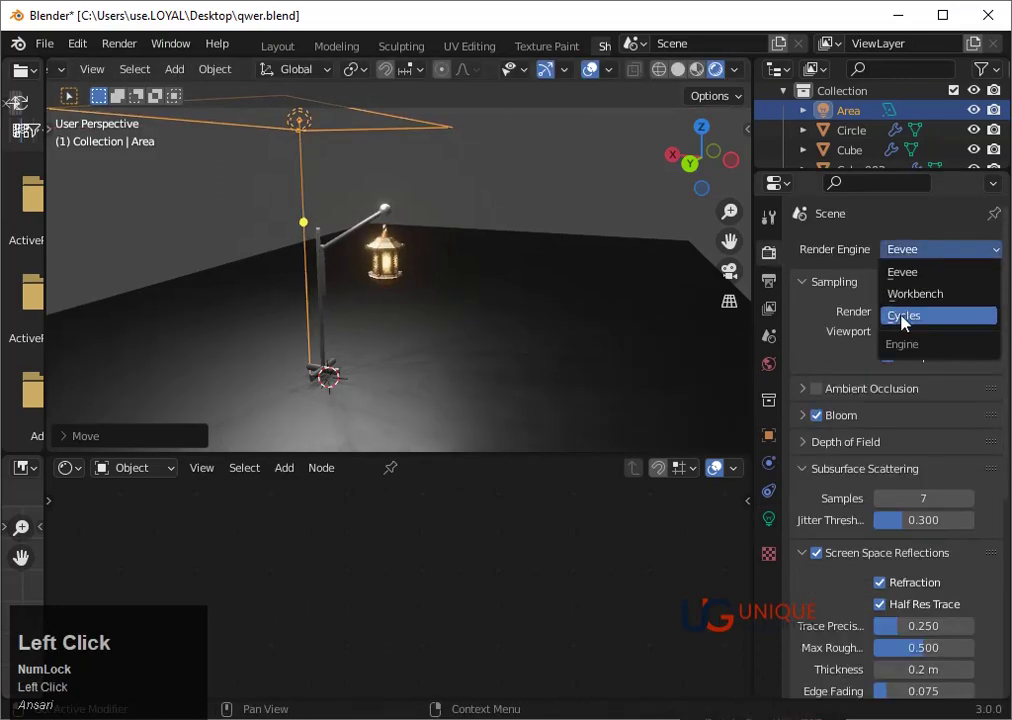
left_click(903, 316)
scroll(445, 321, "up", 3)
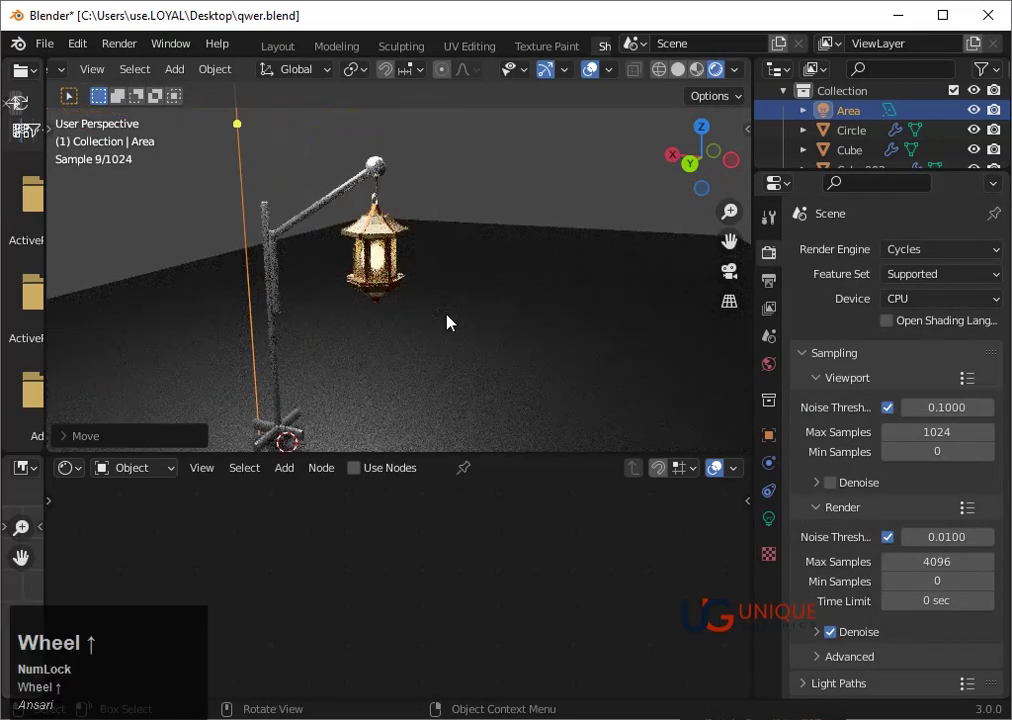
scroll(447, 322, "down", 4)
- Duplicate the area light and place the copy along the global Y axis above the scene
key("shift+d")
key("y")
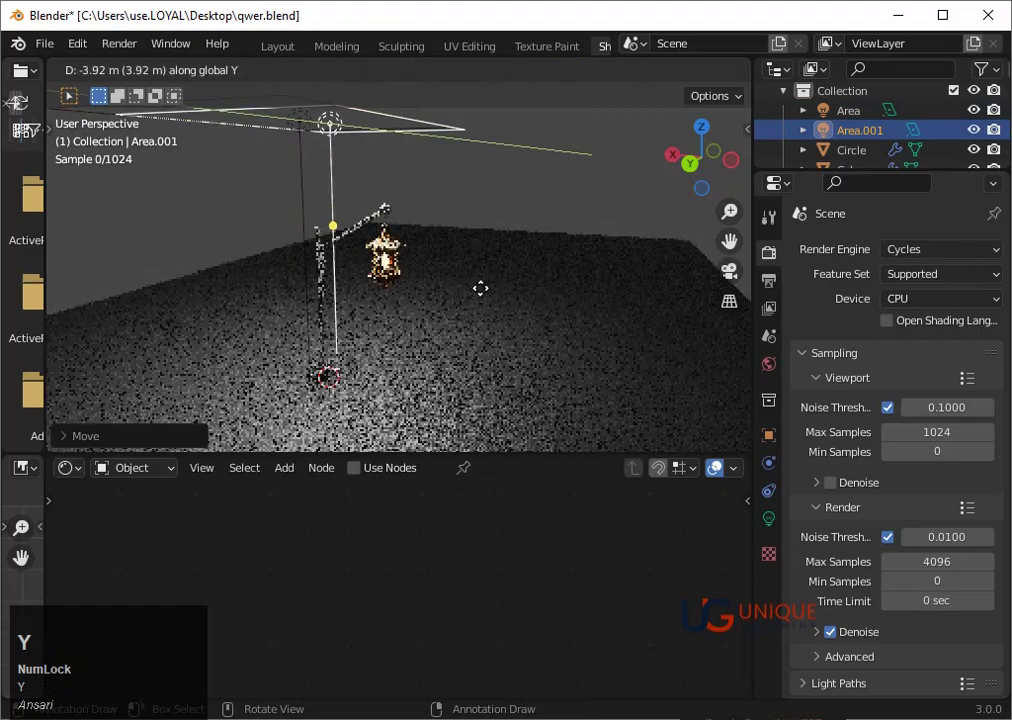
left_click(557, 213)
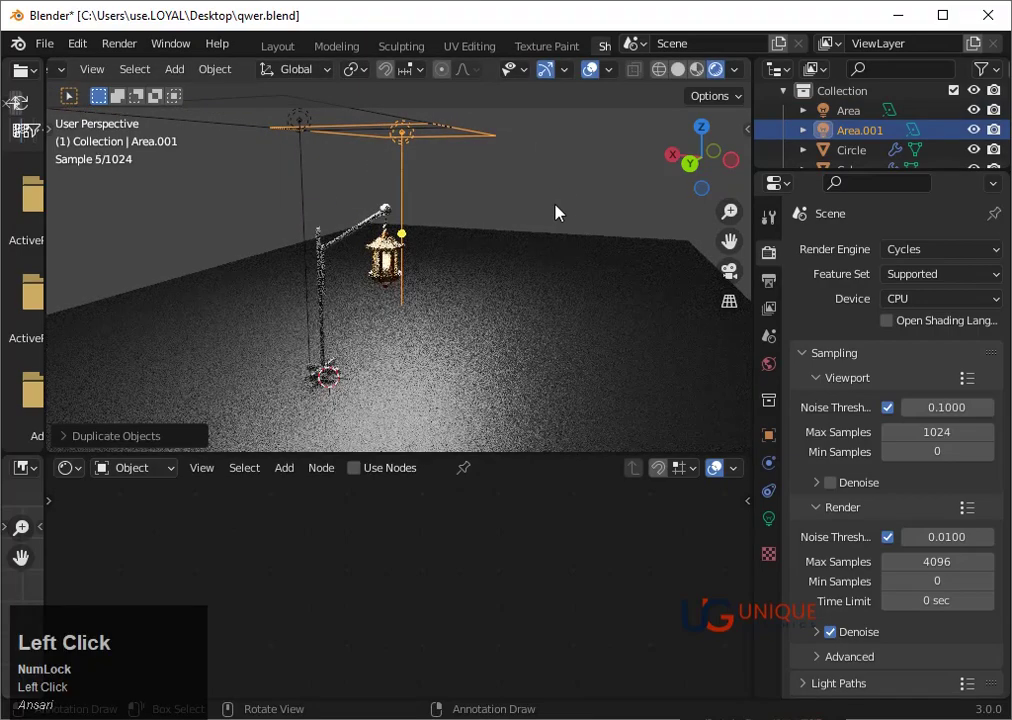
scroll(418, 377, "up", 2)
middle_click_drag(418, 377, 490, 366)
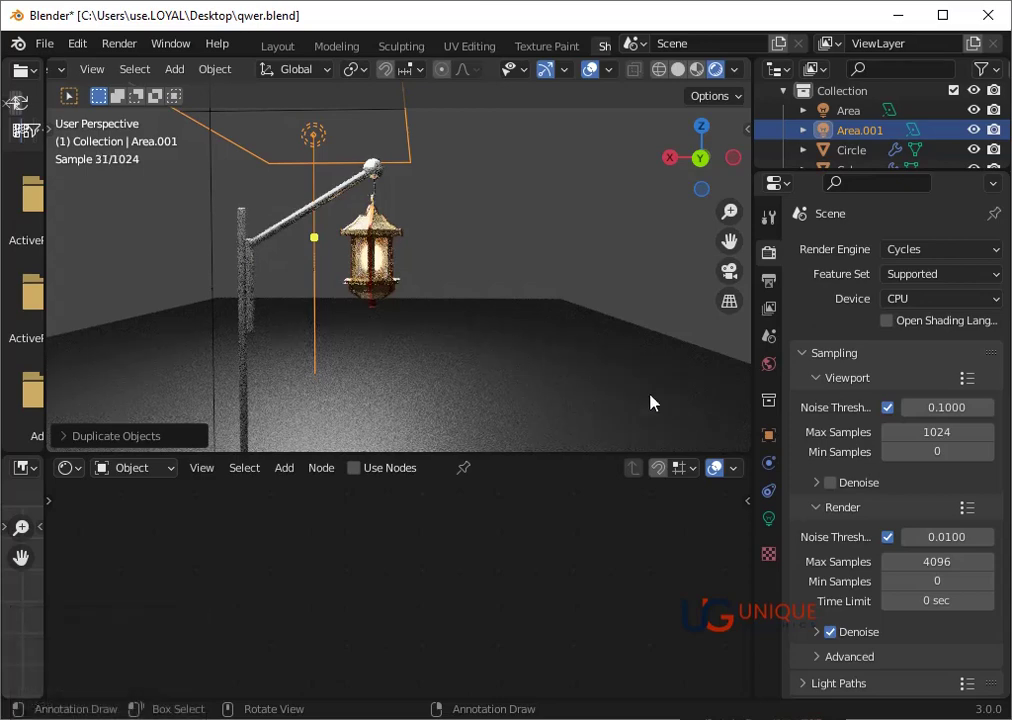
- Try the existing Material.007 in the lantern body's third material slot for the window panels
left_click(769, 518)
left_click(380, 268)
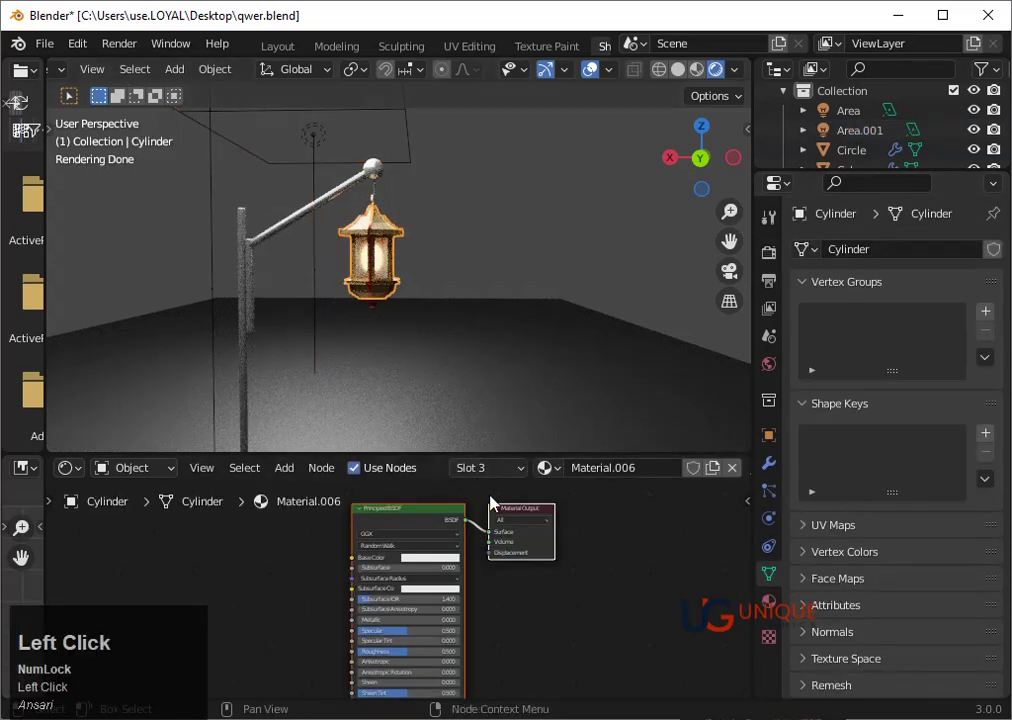
left_click(488, 467)
left_click(546, 467)
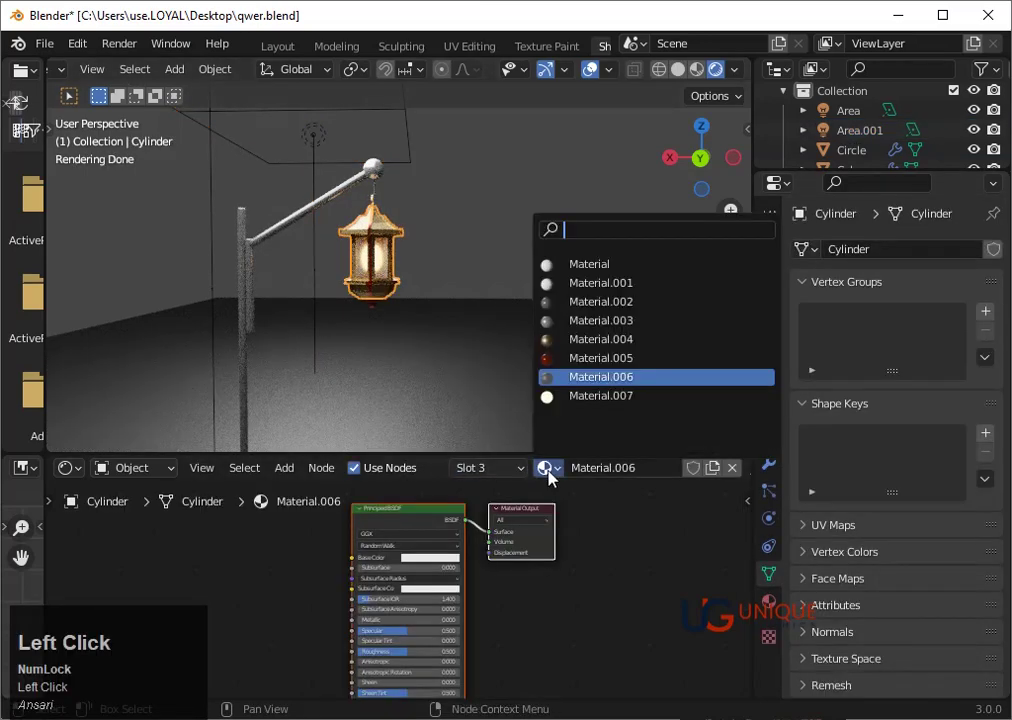
left_click(578, 400)
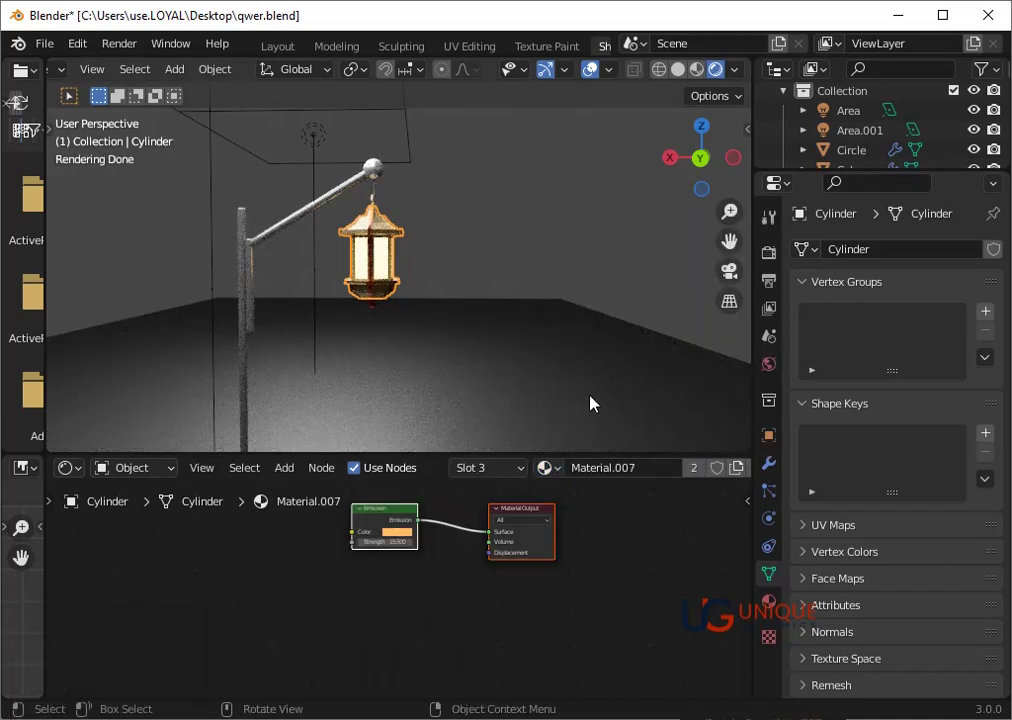
- Try a yellow emission colour with strength 11.2 on the window panels' Material.007
left_click(768, 600)
left_click(915, 489)
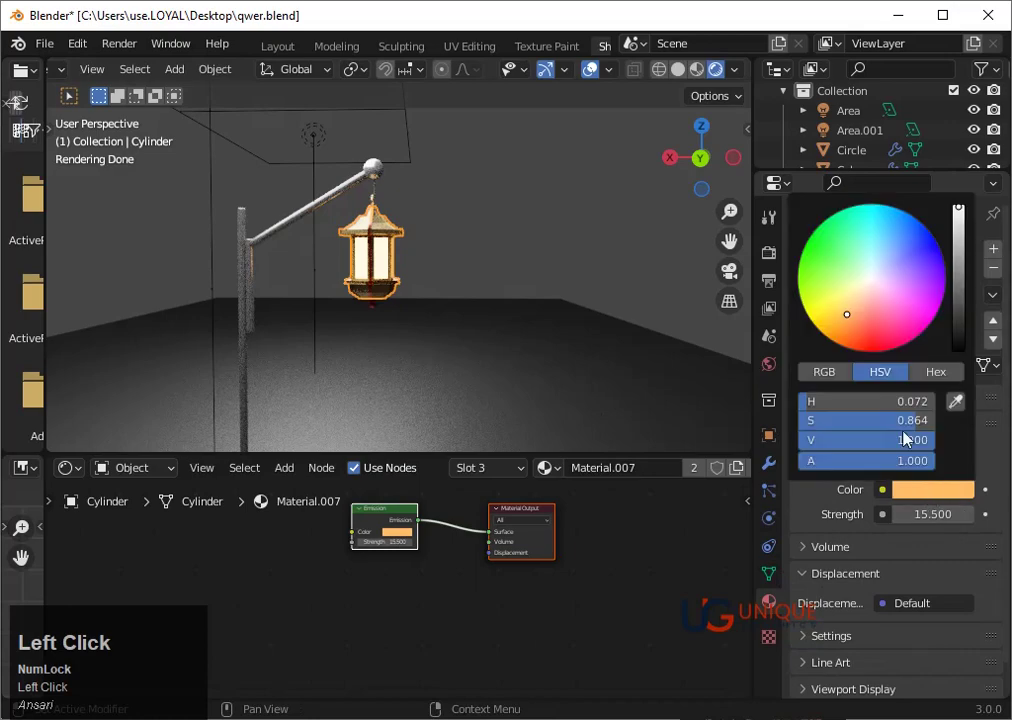
left_click(860, 307)
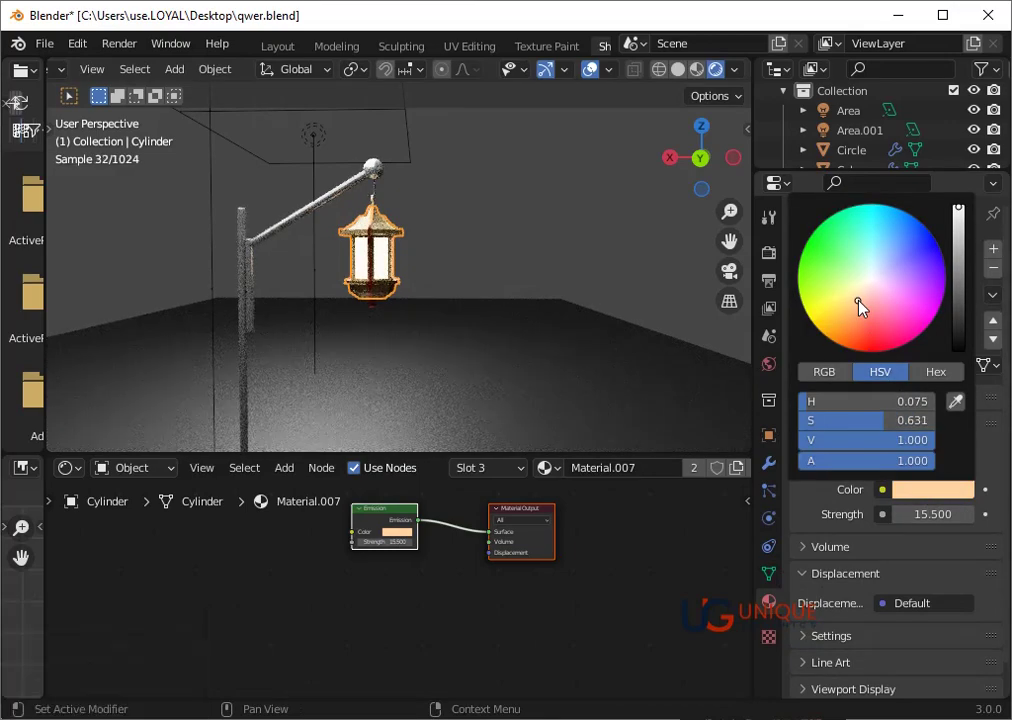
left_click_drag(932, 514, 885, 514)
left_click(915, 489)
left_click(830, 310)
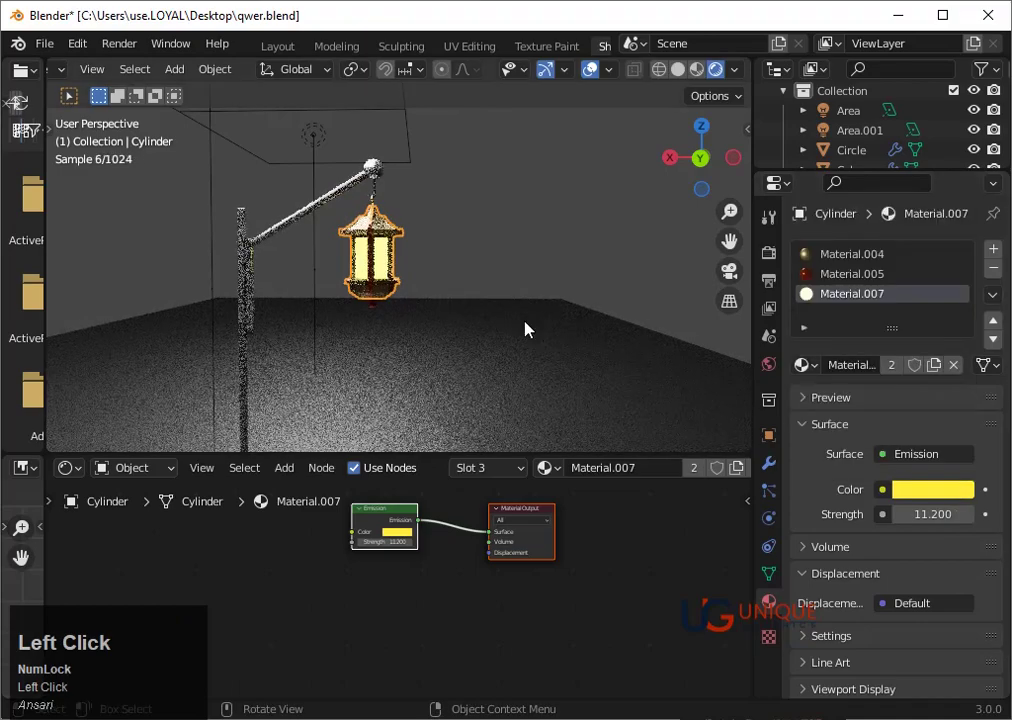
- Examine the lantern body's window faces in Edit Mode with wireframe display and return to Object Mode
key("Tab")
key("shift+z")
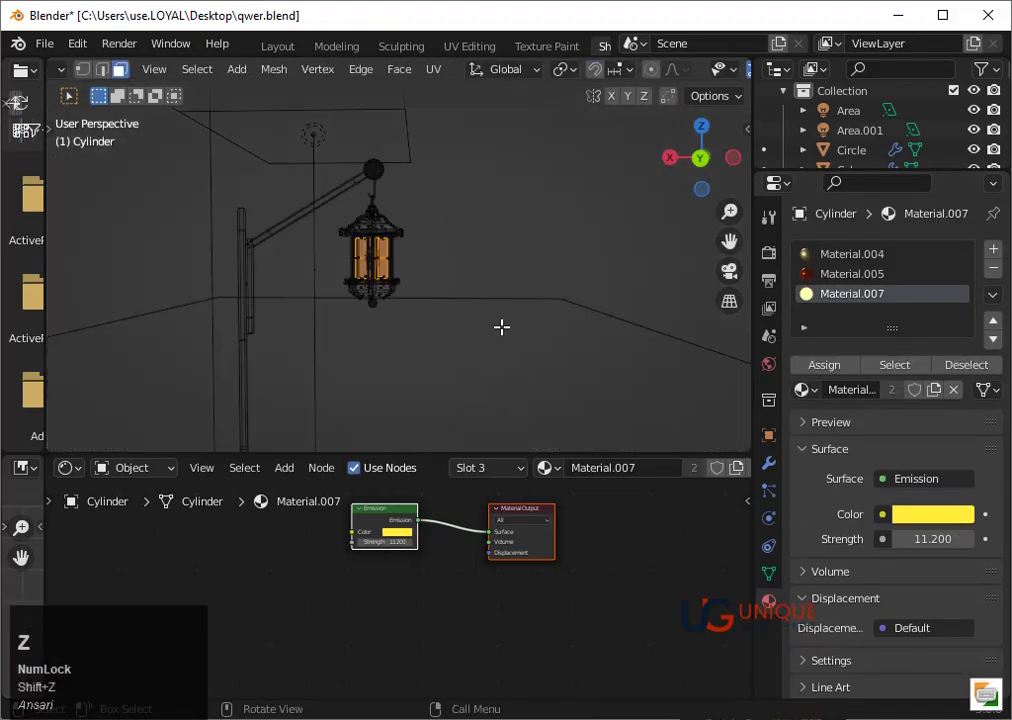
key("shift+z")
middle_click_drag(548, 363, 620, 370)
key("grave")
left_click(560, 355)
key("Tab")
- Try emission strength 5.3 and an orange-red colour on the window panels' Material.007
left_click_drag(940, 514, 860, 514)
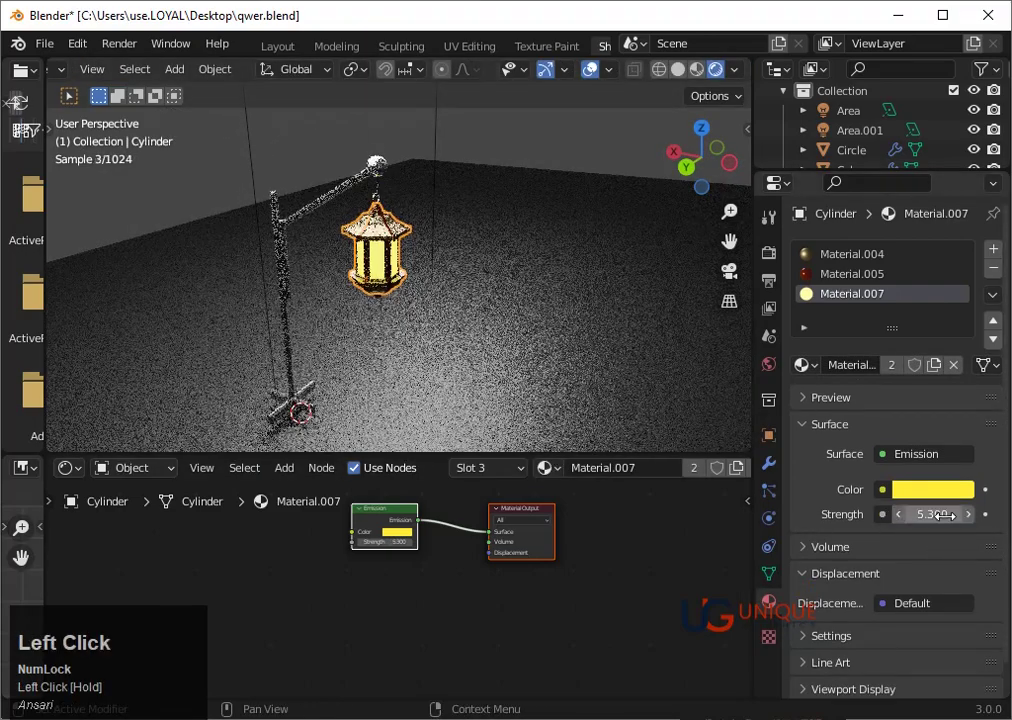
left_click(935, 490)
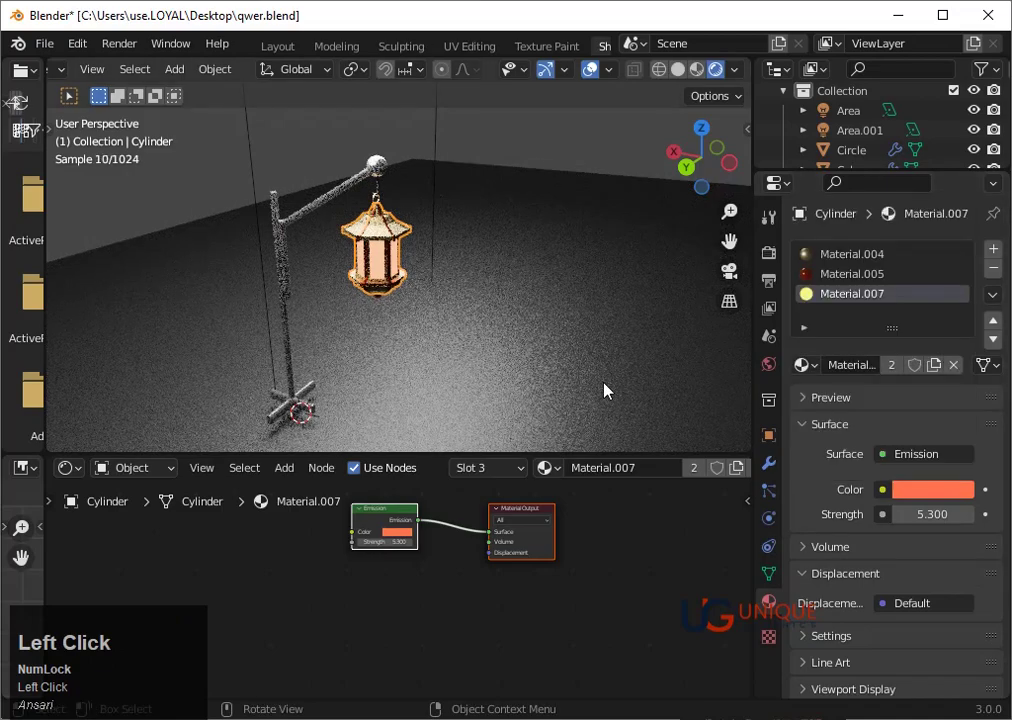
scroll(461, 354, "up", 3)
middle_click_drag(461, 354, 537, 360)
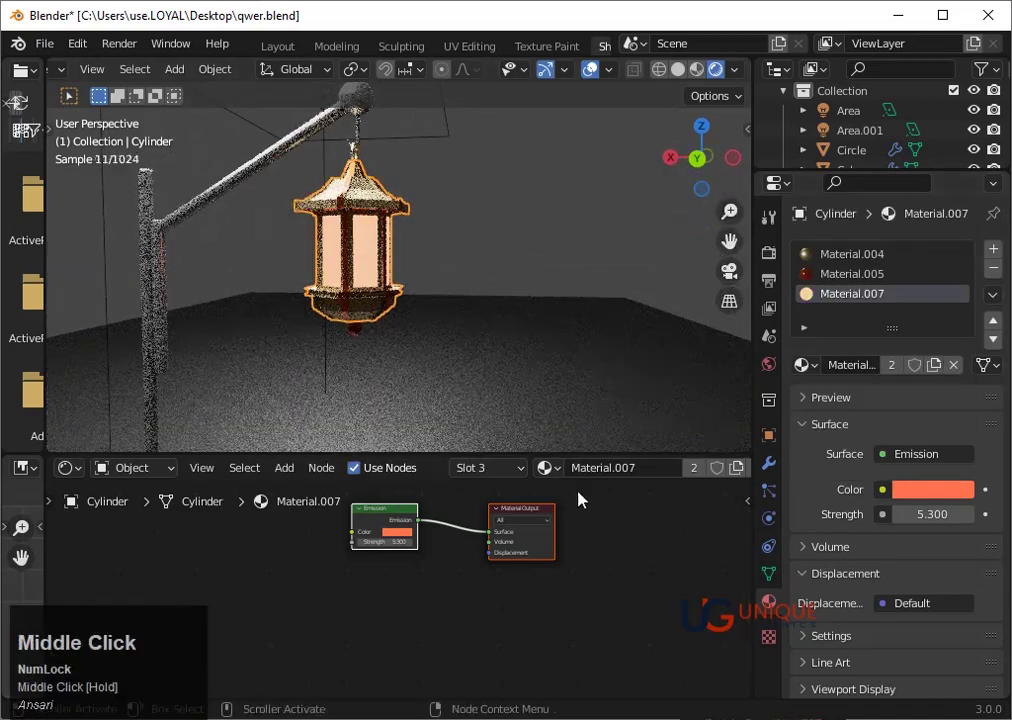
left_click(560, 384)
- Undo the emission colour, strength and material changes on the lantern's window panels, back to the duplicated area light
key("ctrl+z")
key("ctrl+z")
key("ctrl+z")
key("ctrl+z")
key("ctrl+z")
key("ctrl+z")
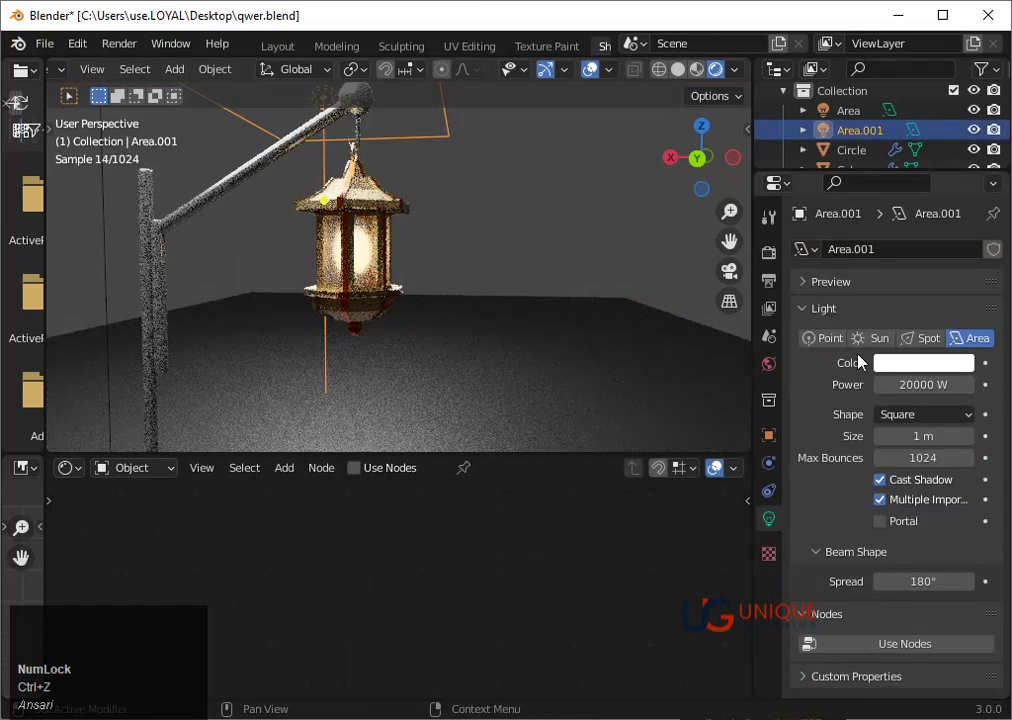
scroll(556, 318, "down", 2)
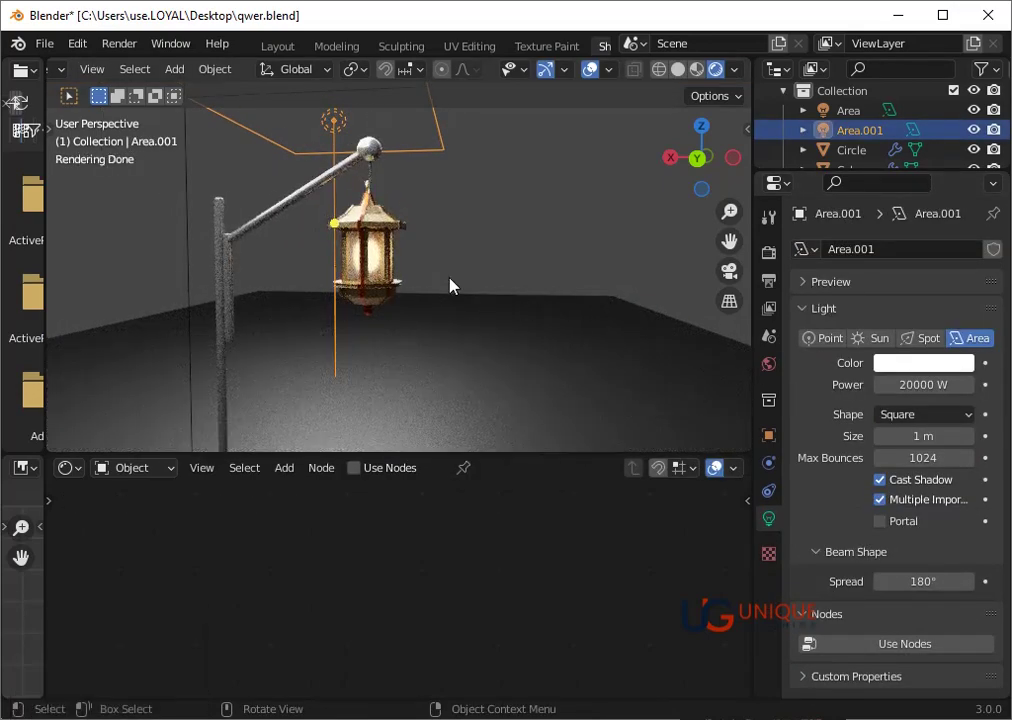
scroll(364, 318, "up", 2)
left_click(362, 272)
key("Tab")
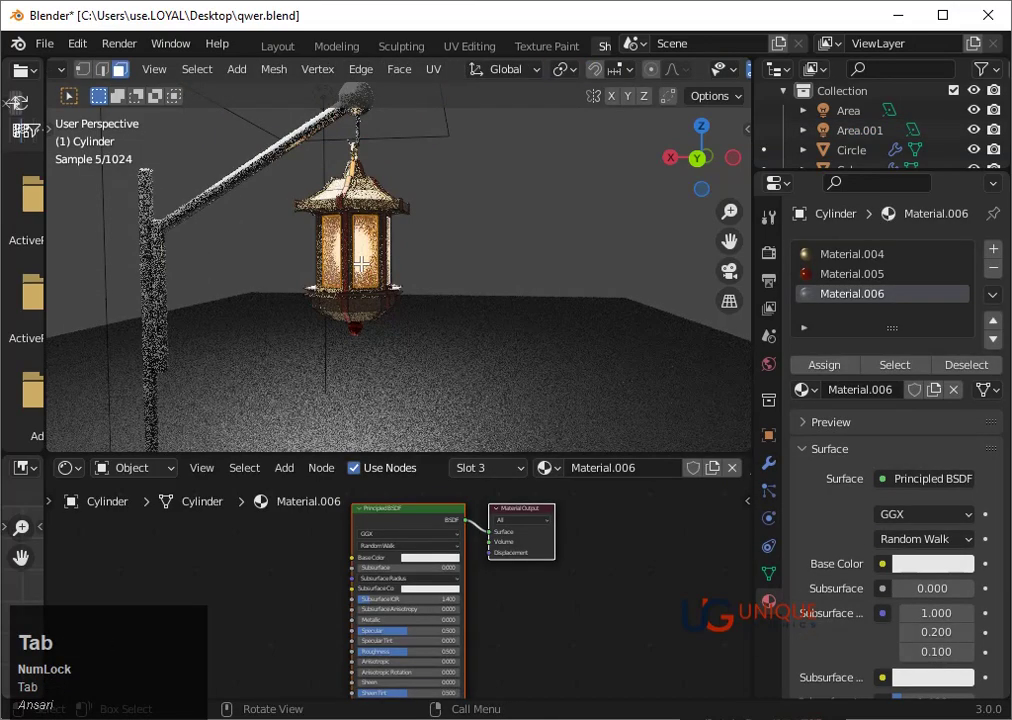
key("Tab")
key("z")
left_click(367, 263)
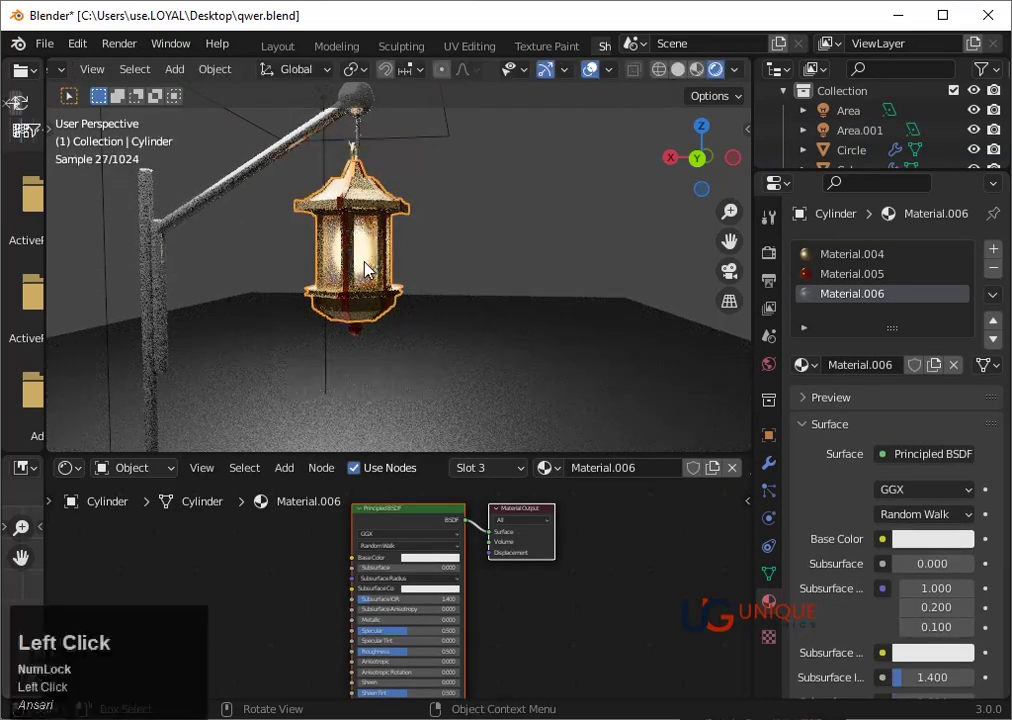
- Set the emission of the sphere inside the lantern to orange-red, hue 0.009 and saturation 0.998, with strength 21
key("shift+z")
left_click(357, 255)
left_click(925, 458)
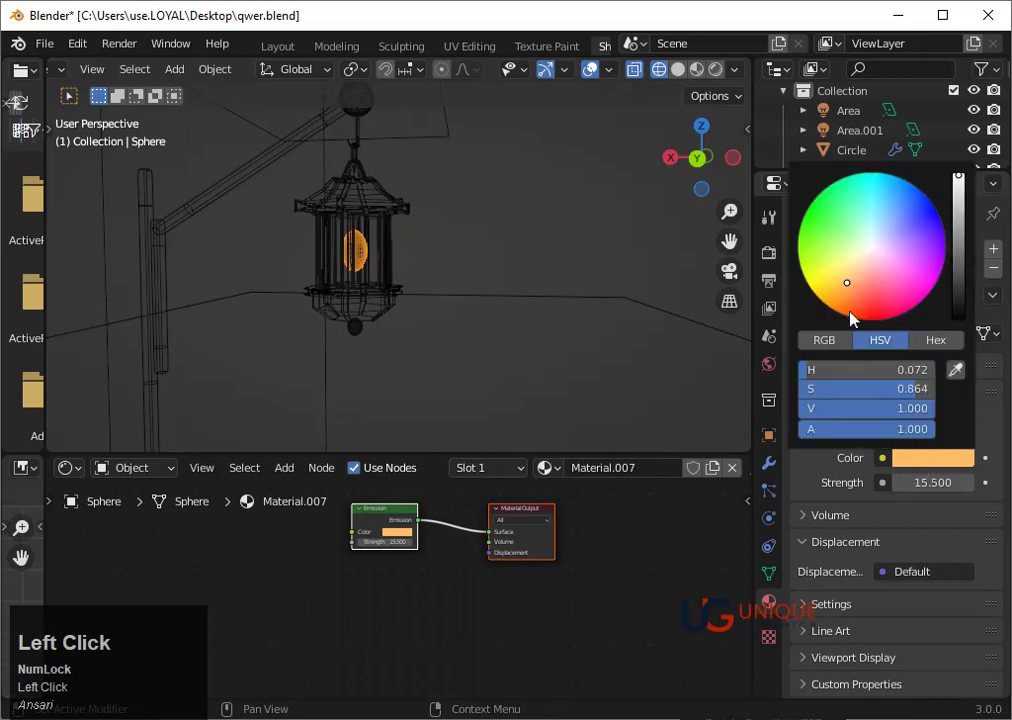
key("shift+z")
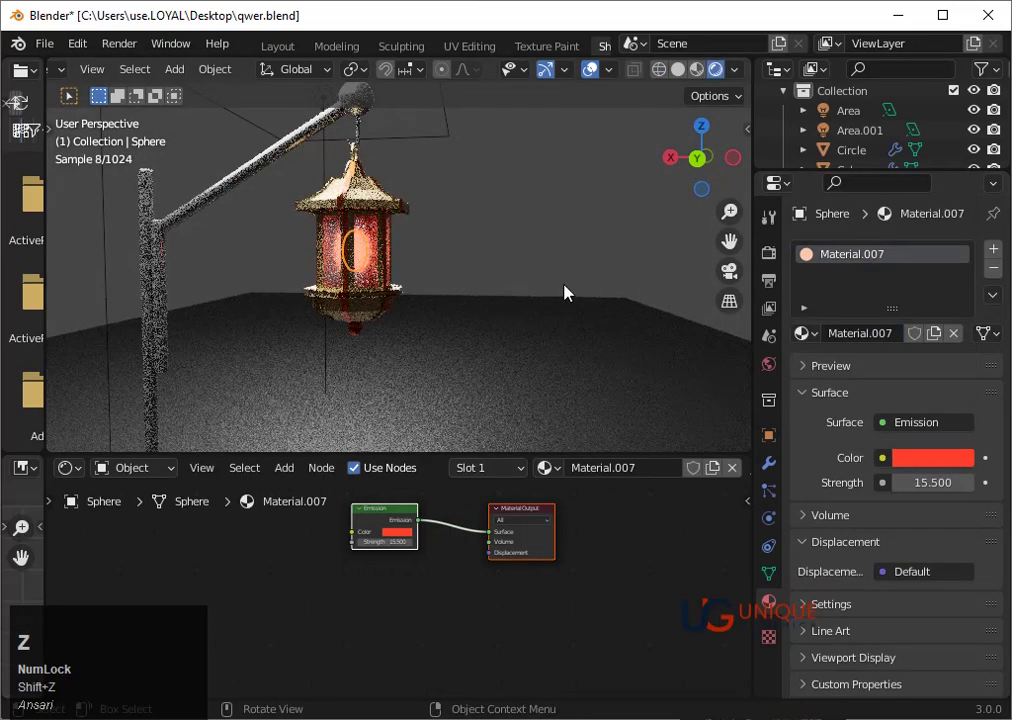
left_click_drag(908, 484, 955, 483)
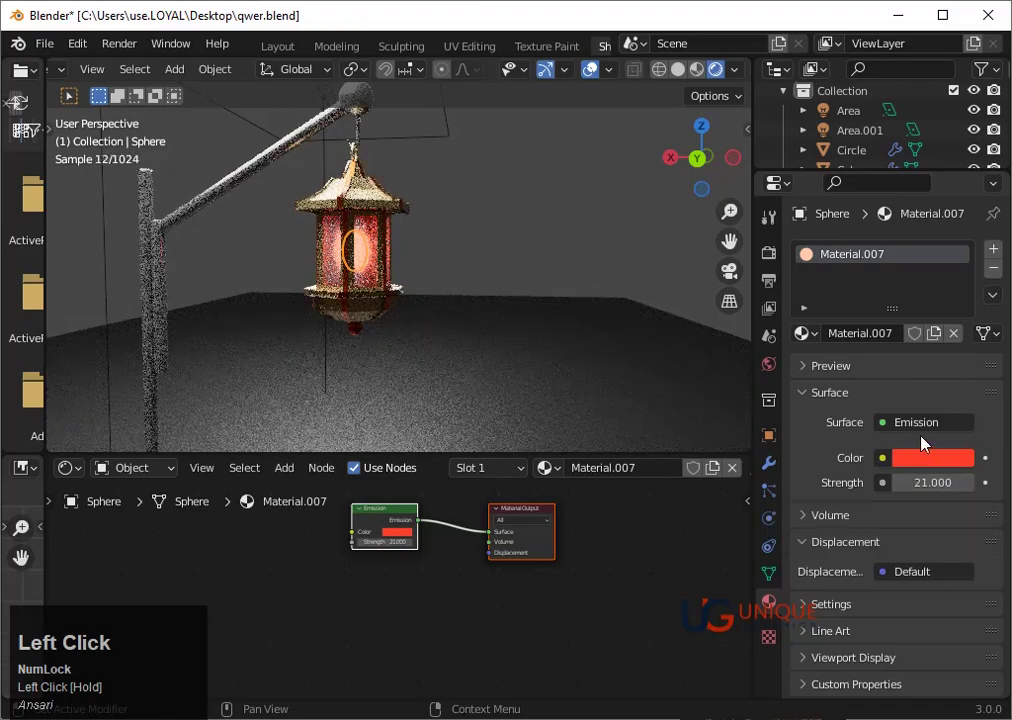
left_click(921, 457)
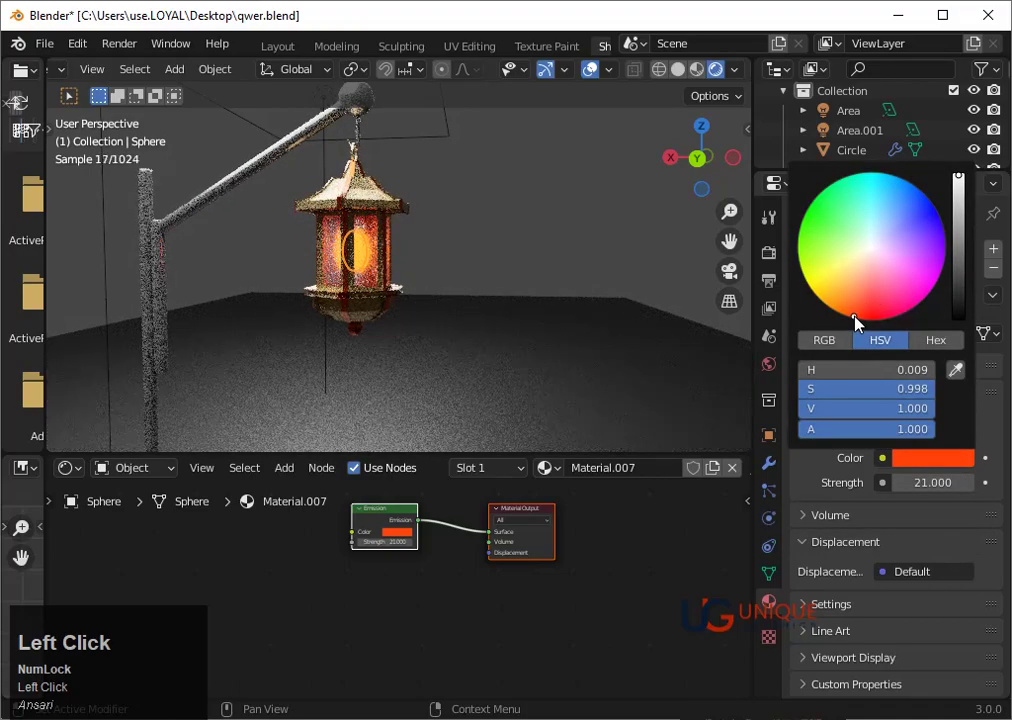
- Add a camera and align it to an elevated view of the whole lamp post and ground plane
middle_click_drag(594, 199, 571, 314)
left_click(598, 295)
scroll(596, 325, "down", 2)
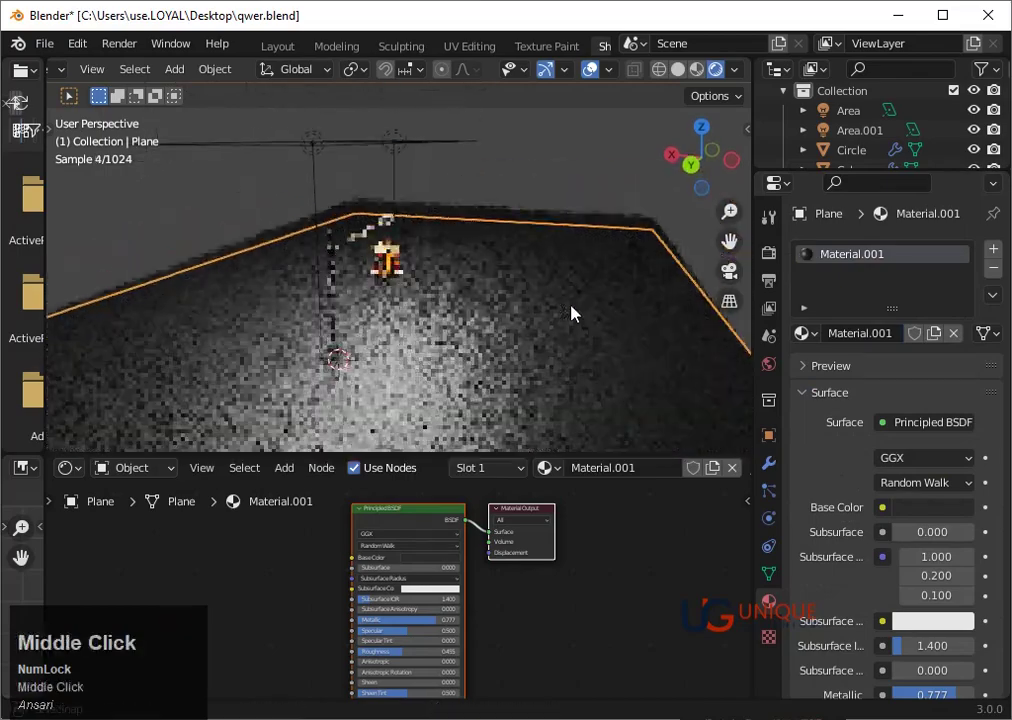
key("shift+a")
left_click(491, 382)
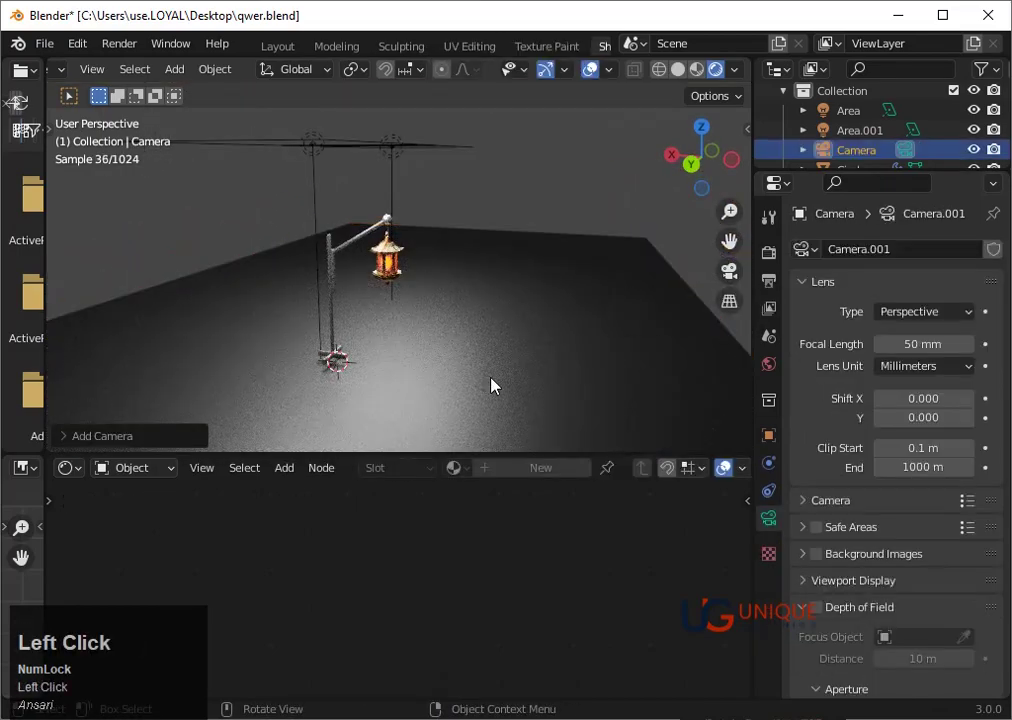
key("ctrl+alt+KP_0")
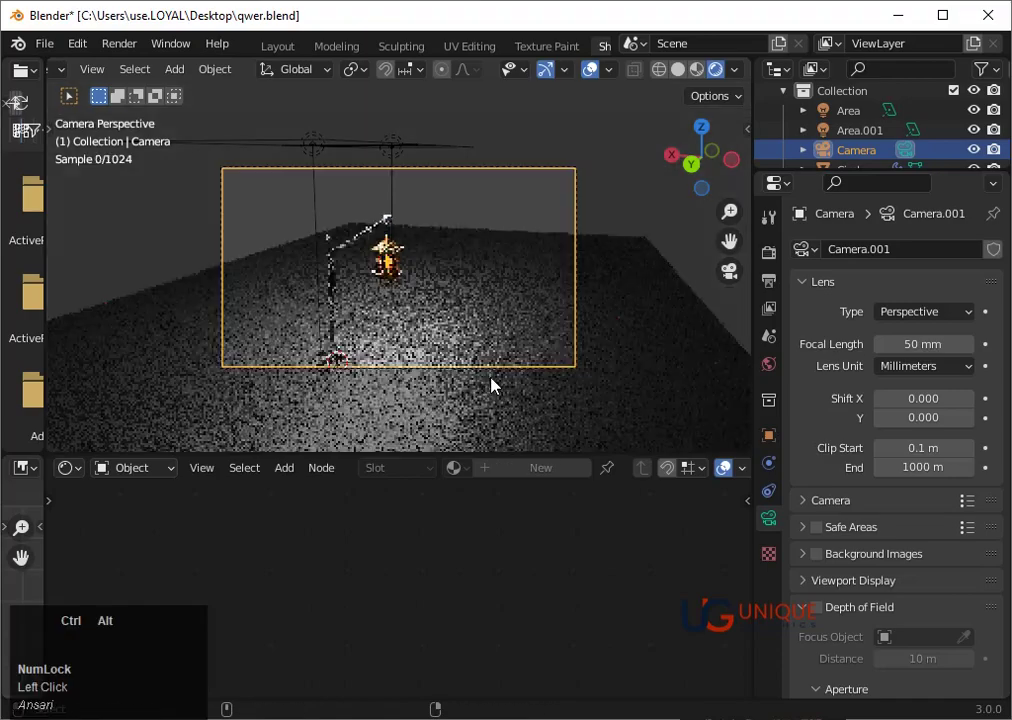
- Reposition the camera to frame the complete lamp post, moving it about 1.9 m closer along its local Z axis
key("g")
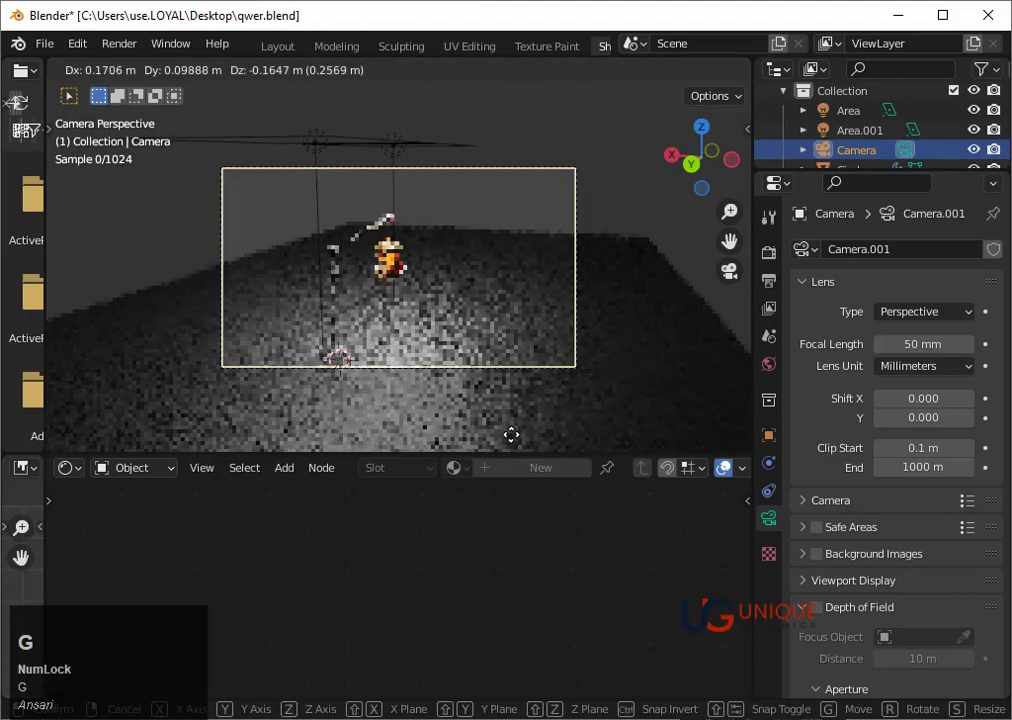
left_click(480, 152)
scroll(501, 282, "up", 2)
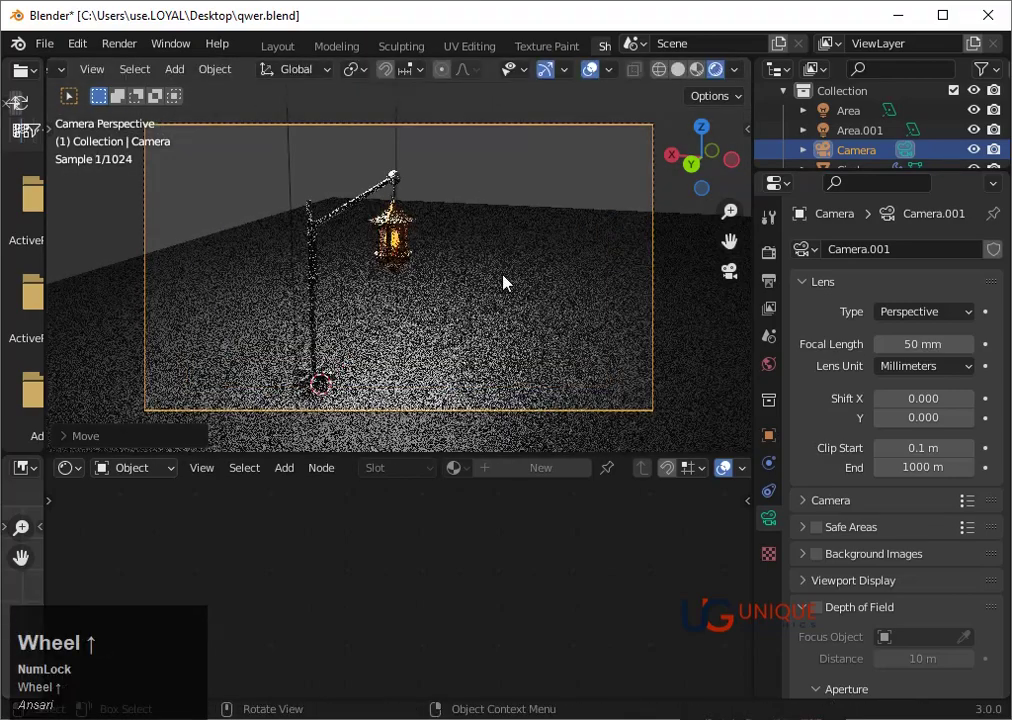
key("g")
middle_click_drag(501, 282, 486, 199)
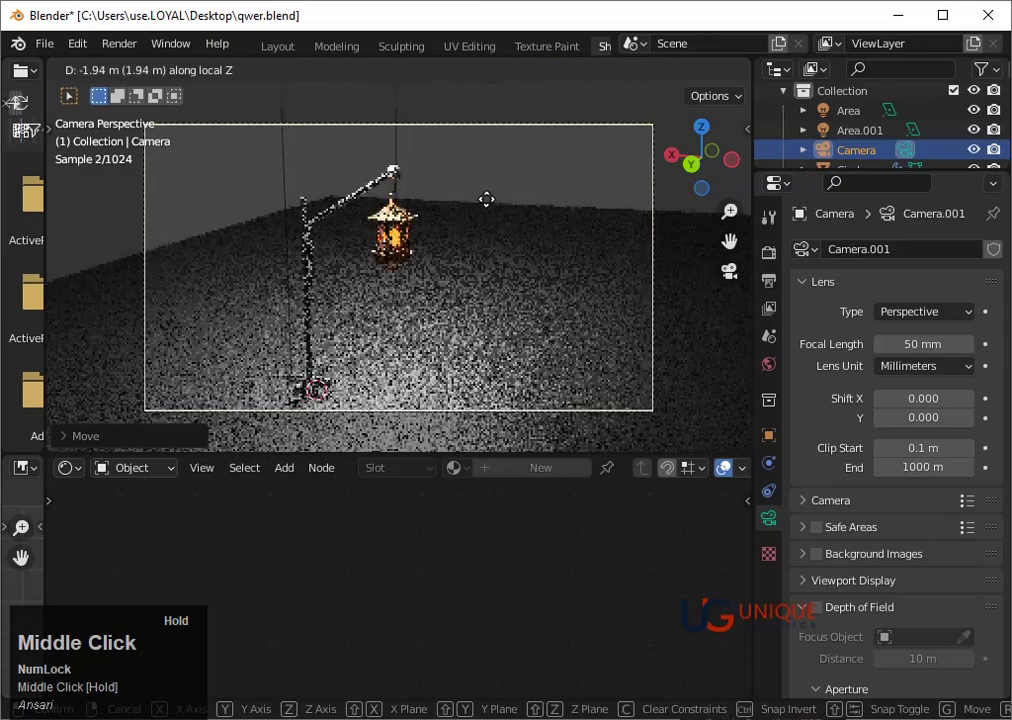
left_click(488, 206)
key("g")
left_click(470, 222)
scroll(468, 325, "up", 4)
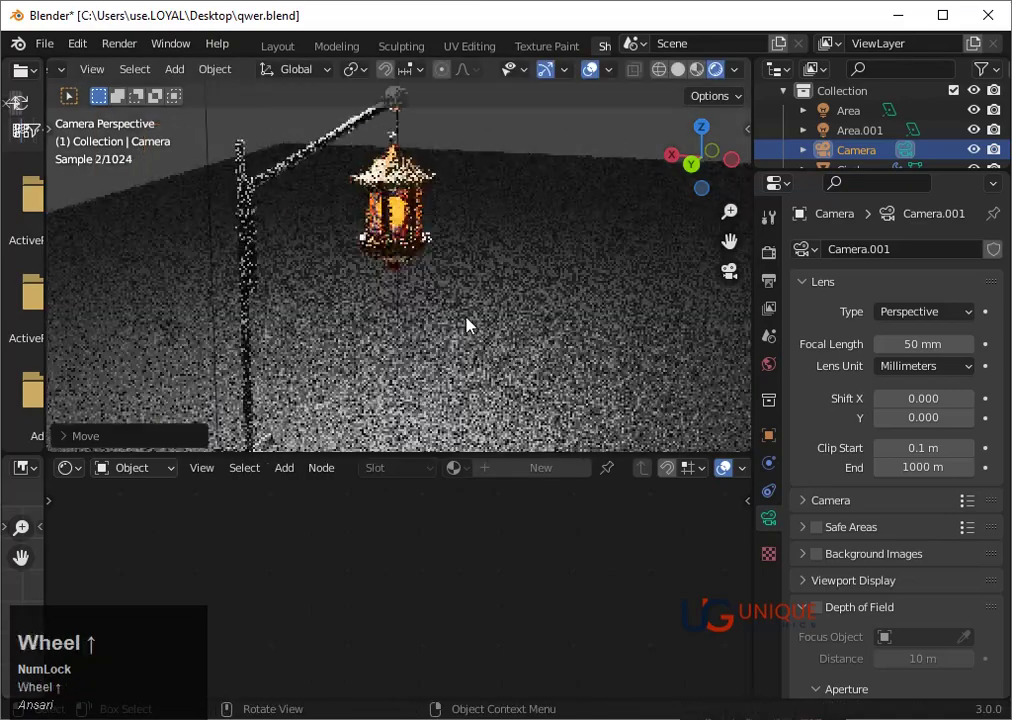
scroll(470, 323, "down", 4)
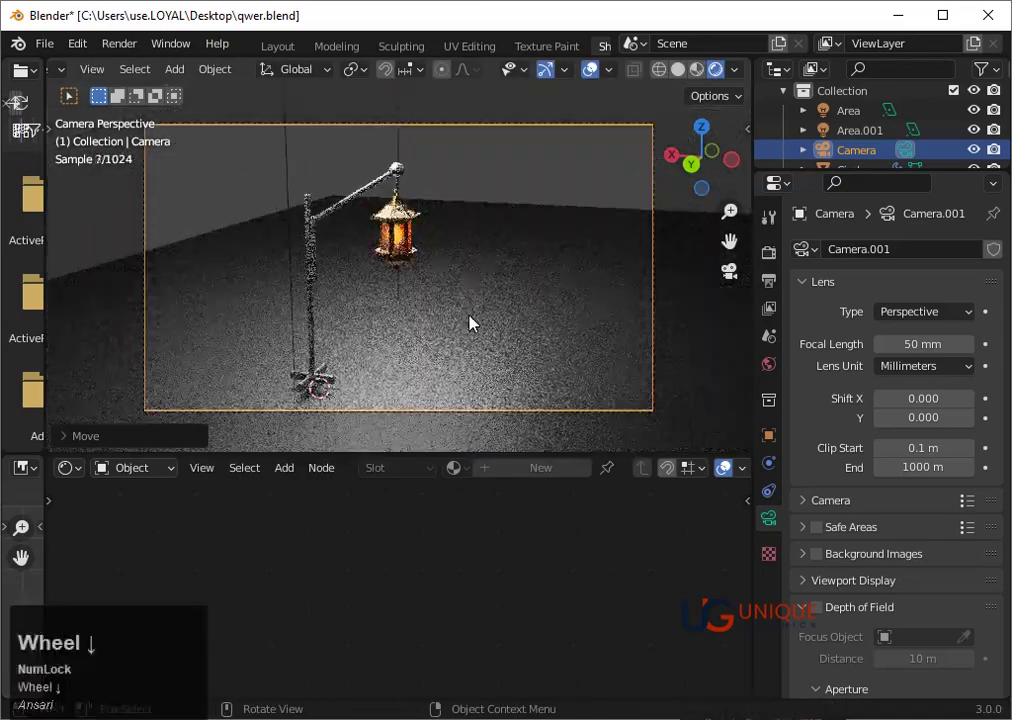
key("g")
left_click(528, 331)
- Enable Open Shading Language and viewport denoising in the Cycles settings, and turn off denoising for the final render
left_click(768, 258)
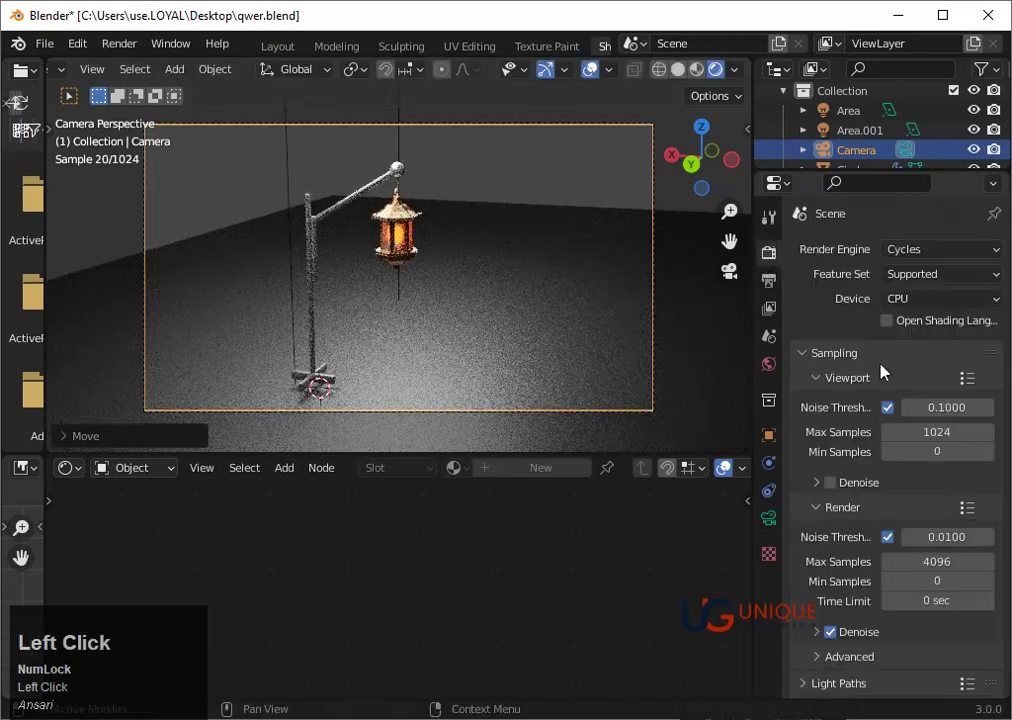
left_click(886, 321)
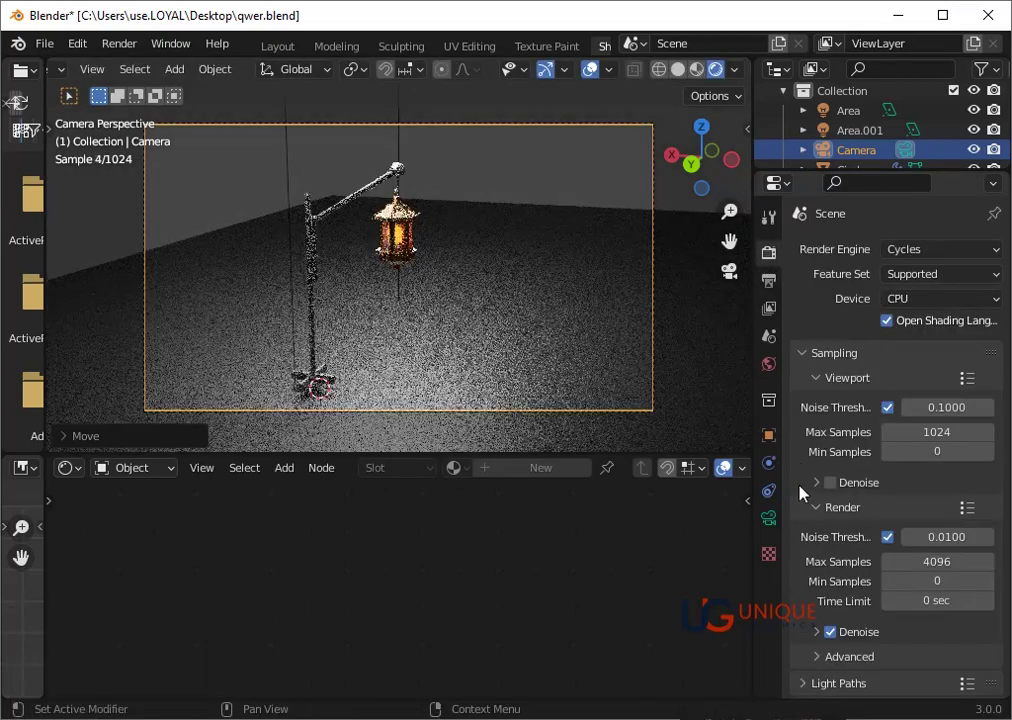
left_click(829, 482)
left_click(843, 632)
left_click(829, 633)
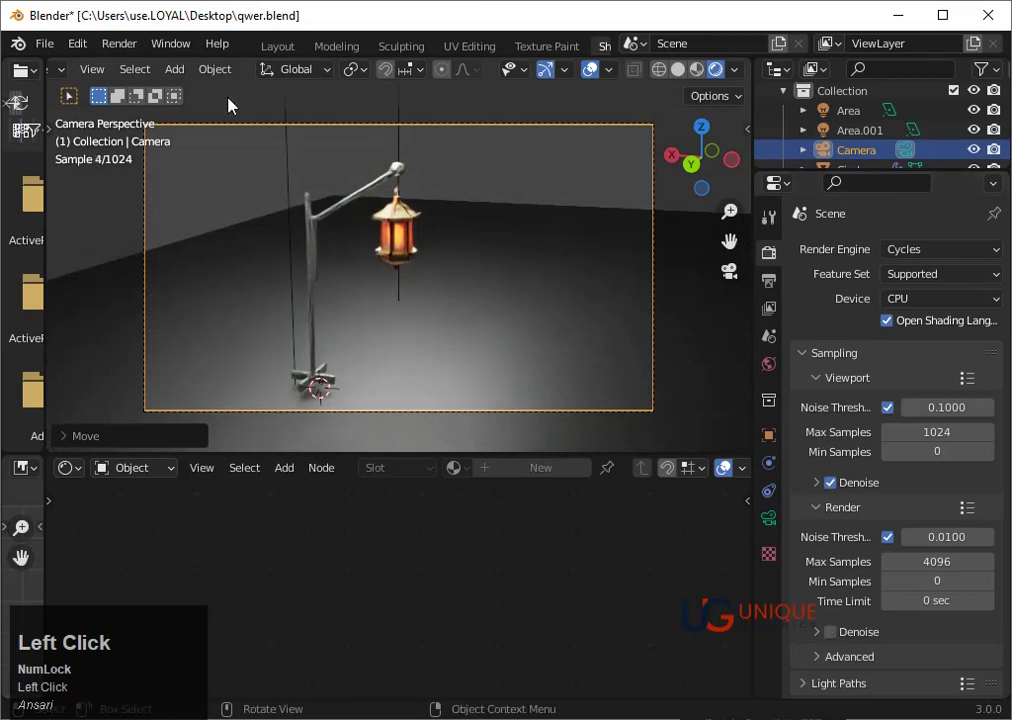
- Render a test image from the camera, inspect the lantern up close, and close the render
left_click(123, 44)
left_click(140, 65)
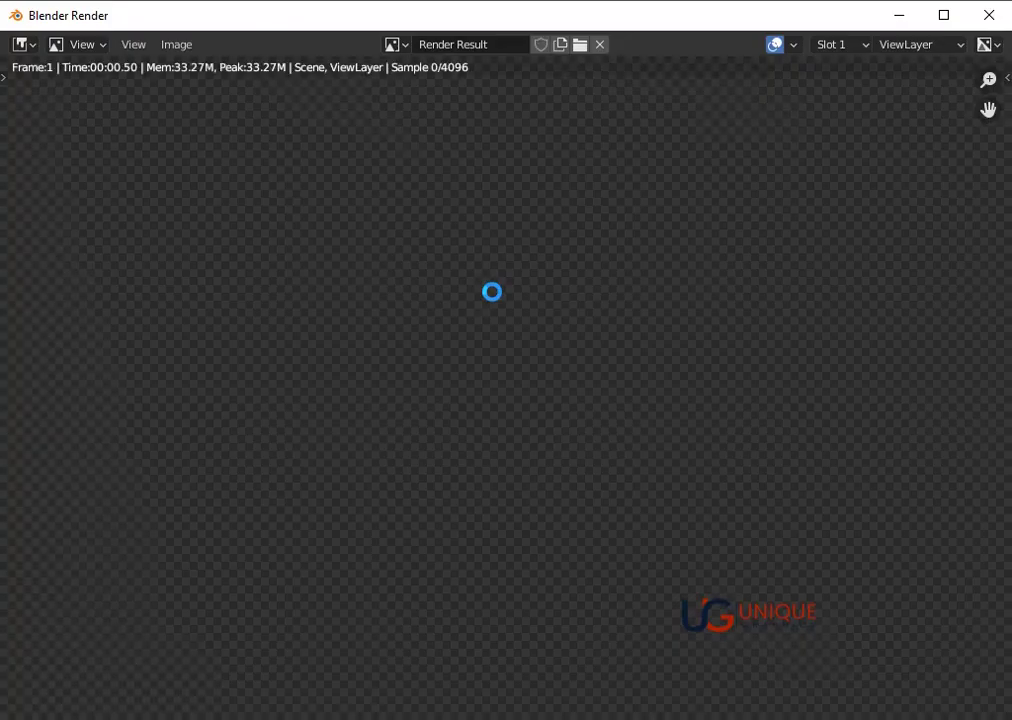
scroll(592, 294, "down", 3)
scroll(657, 355, "up", 2)
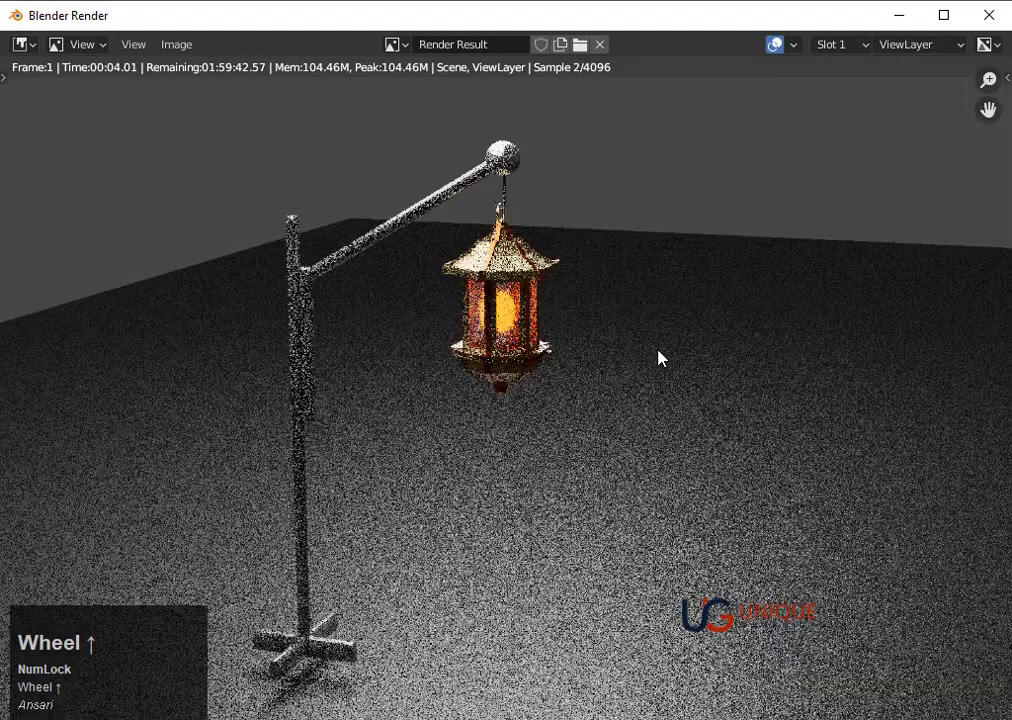
scroll(659, 357, "down", 3)
scroll(659, 357, "up", 5)
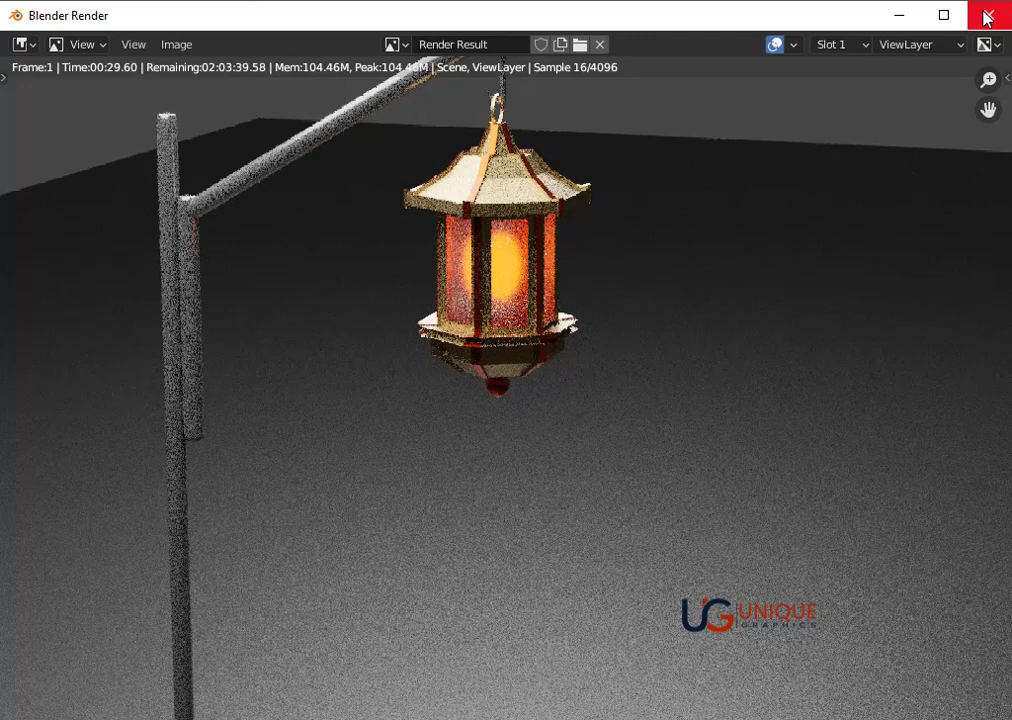
left_click(988, 17)
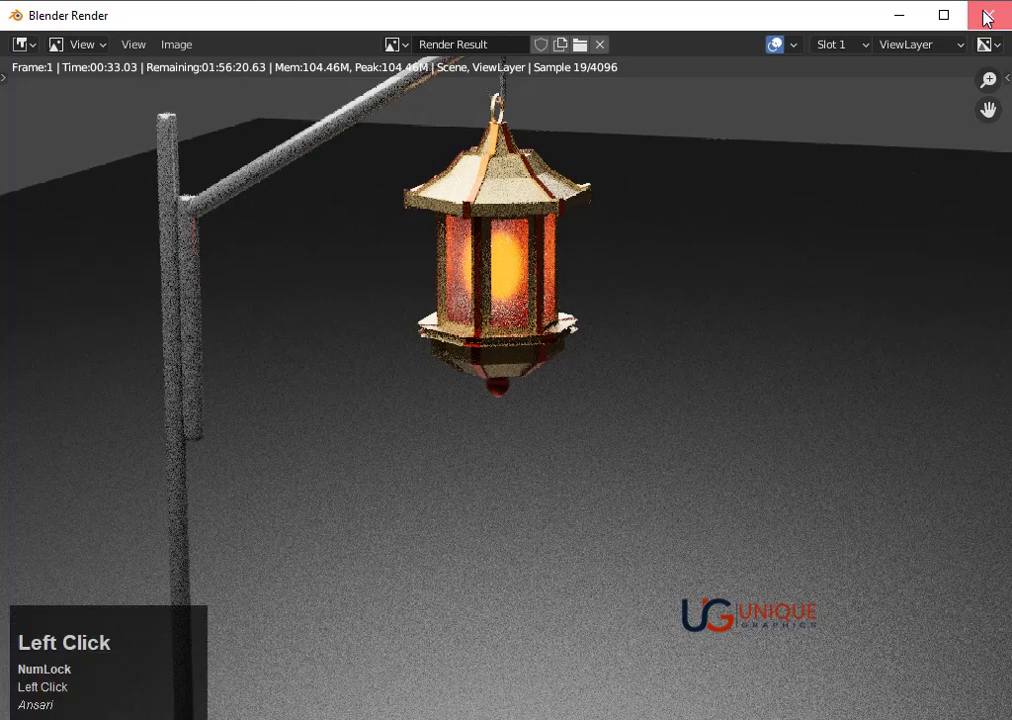
- Set the render's maximum samples to 128 with denoising enabled, and test-render the camera view again
left_click(938, 563)
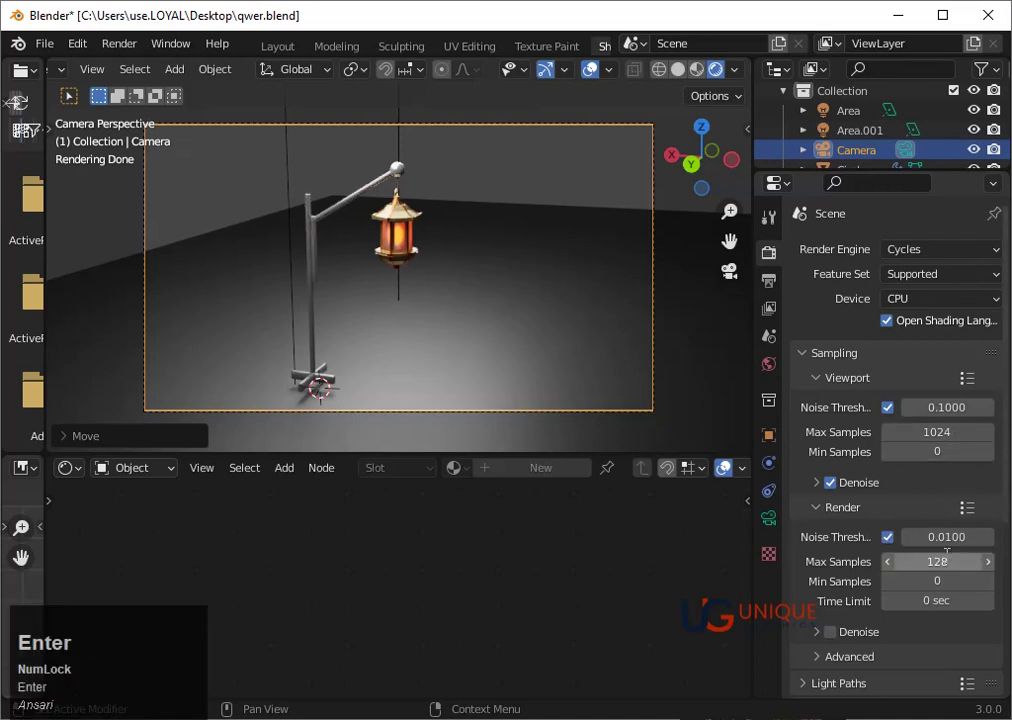
left_click(119, 44)
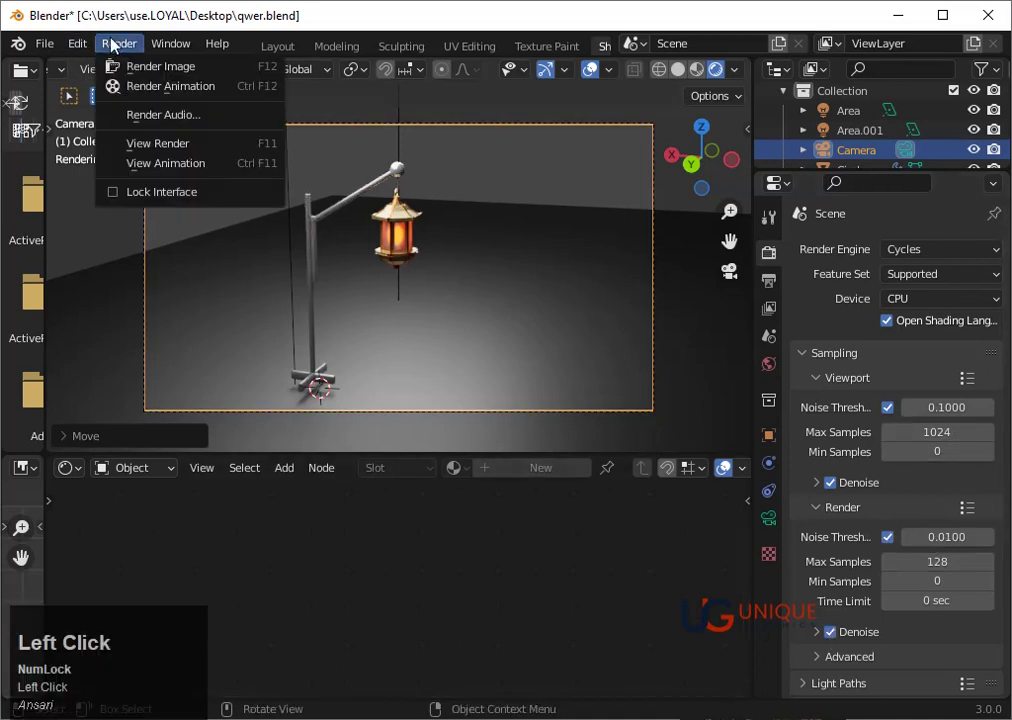
left_click(125, 65)
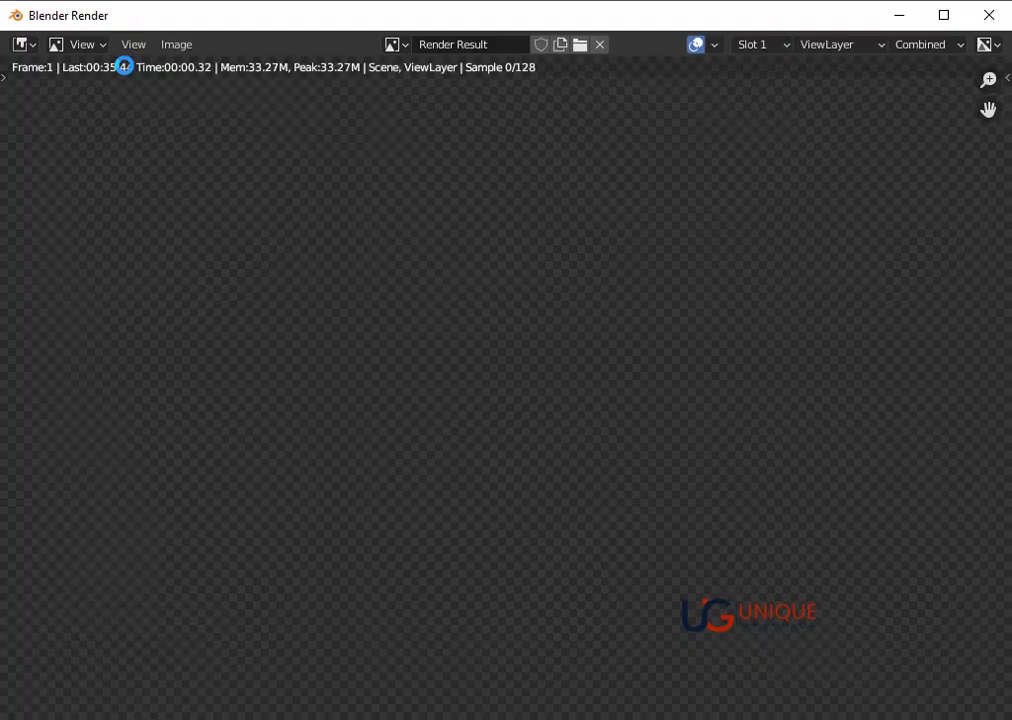
scroll(529, 289, "down", 1)
scroll(583, 316, "up", 3)
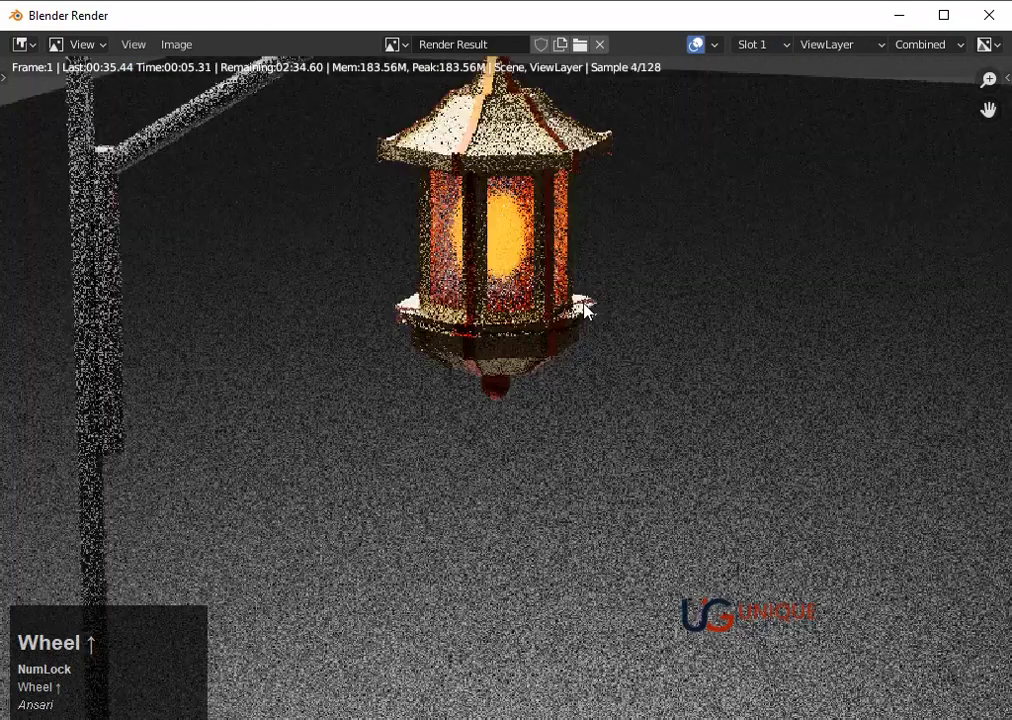
scroll(600, 300, "down", 1)
scroll(650, 278, "down", 2)
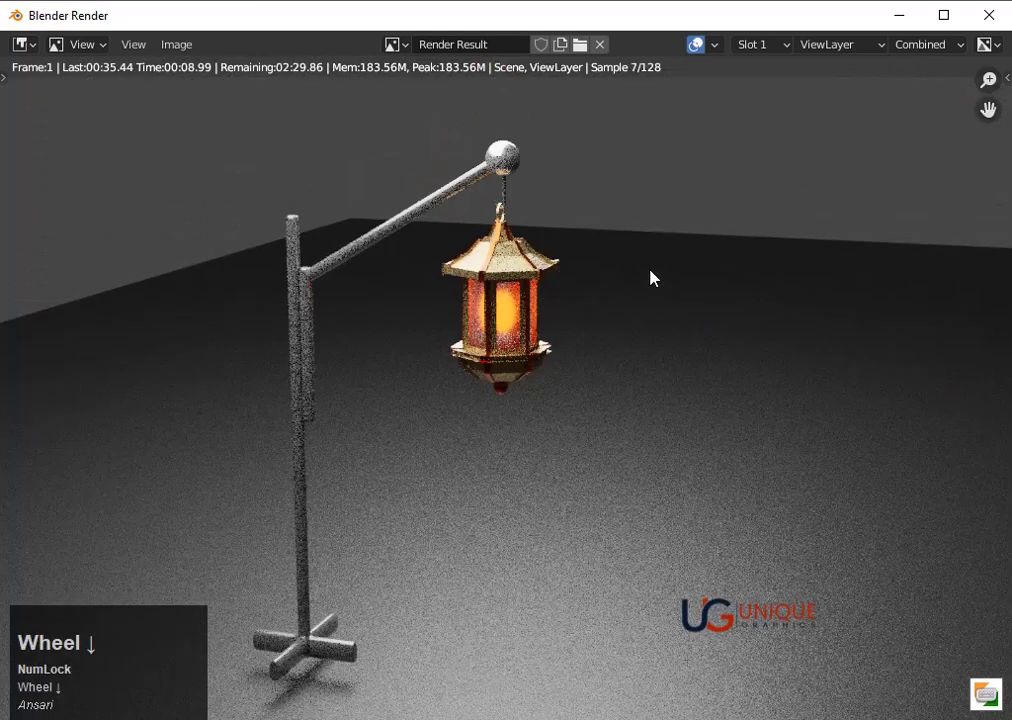
left_click(988, 15)
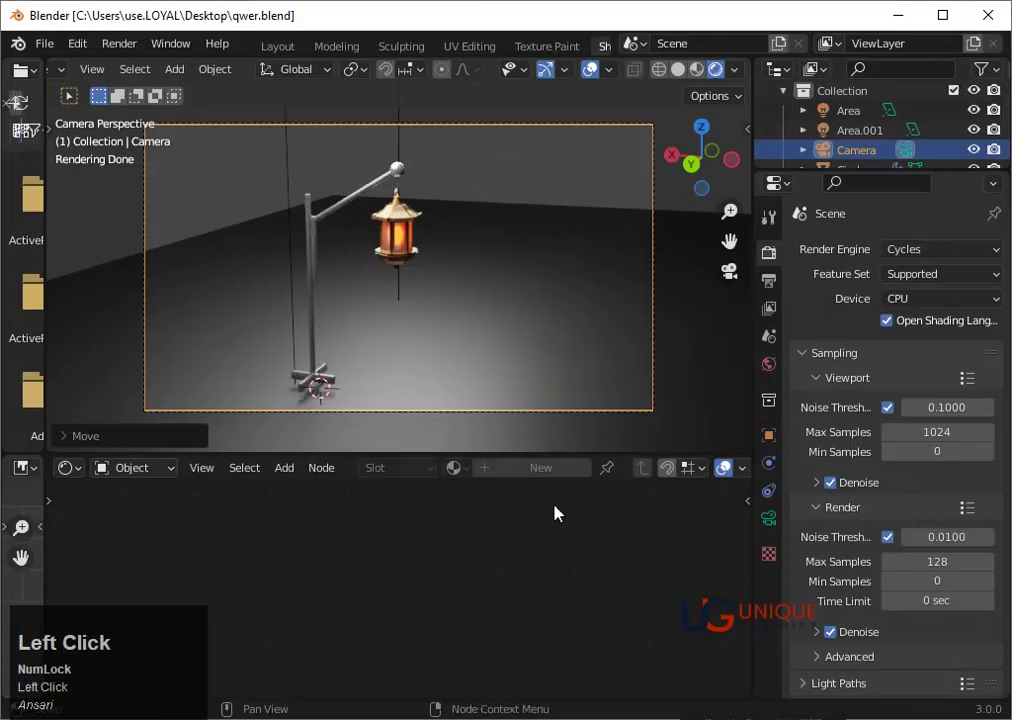
- Raise the ground plane about 0.68 m along Z to meet the base of the lamp post
key("g")
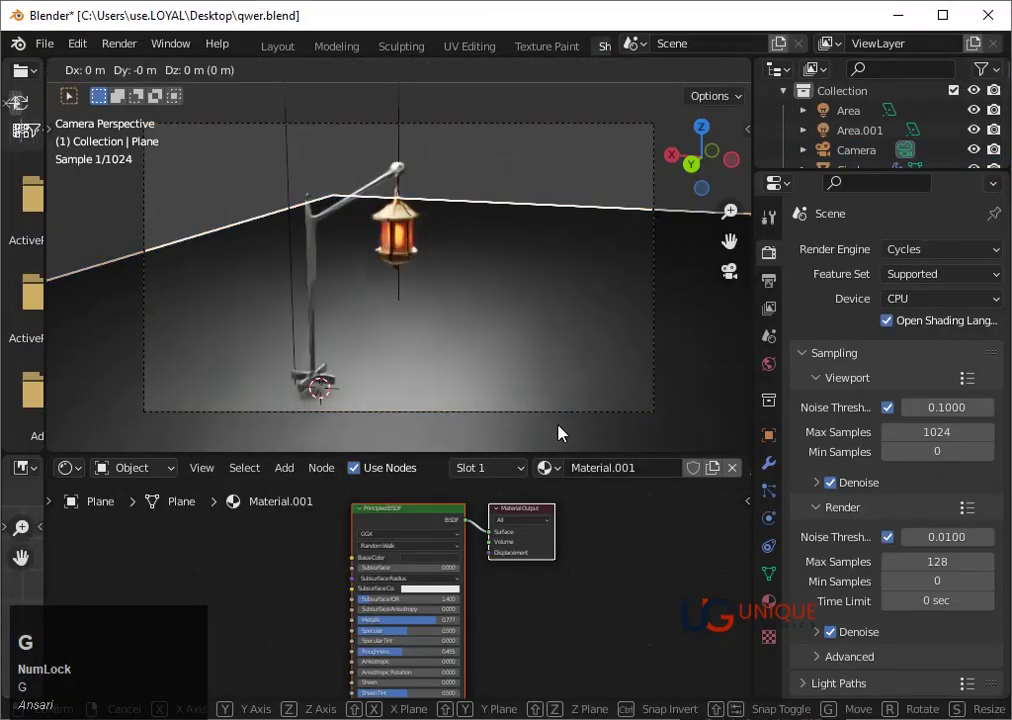
key("z")
key("Up")
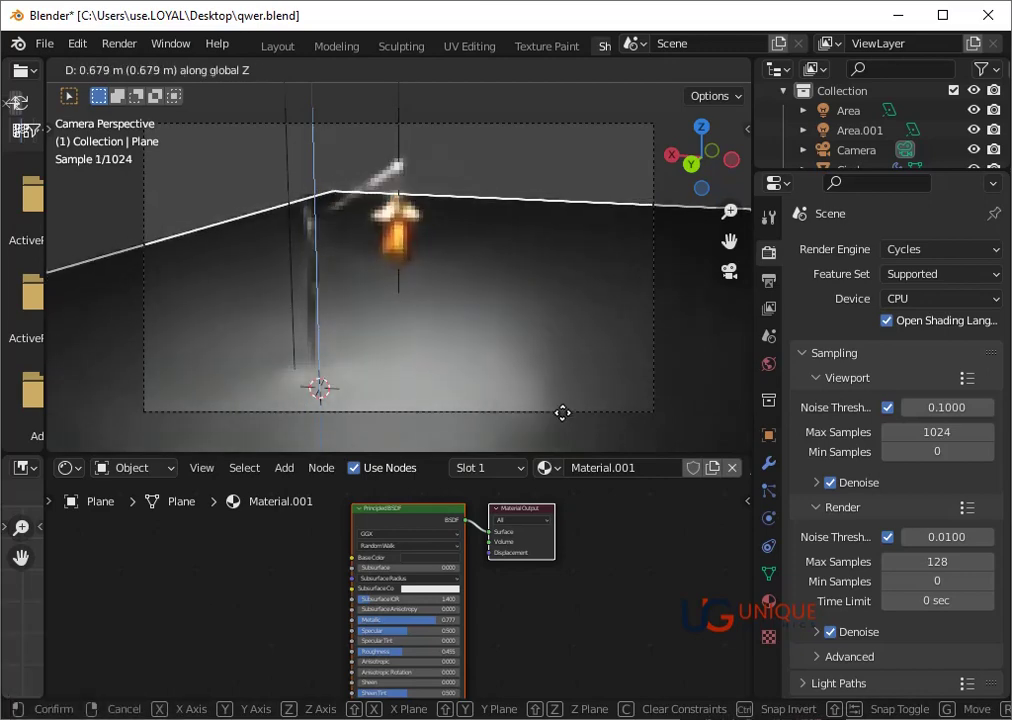
left_click(563, 418)
- Turn off viewport and render denoising, and check from the back view how the plane meets the post's base
left_click(711, 150)
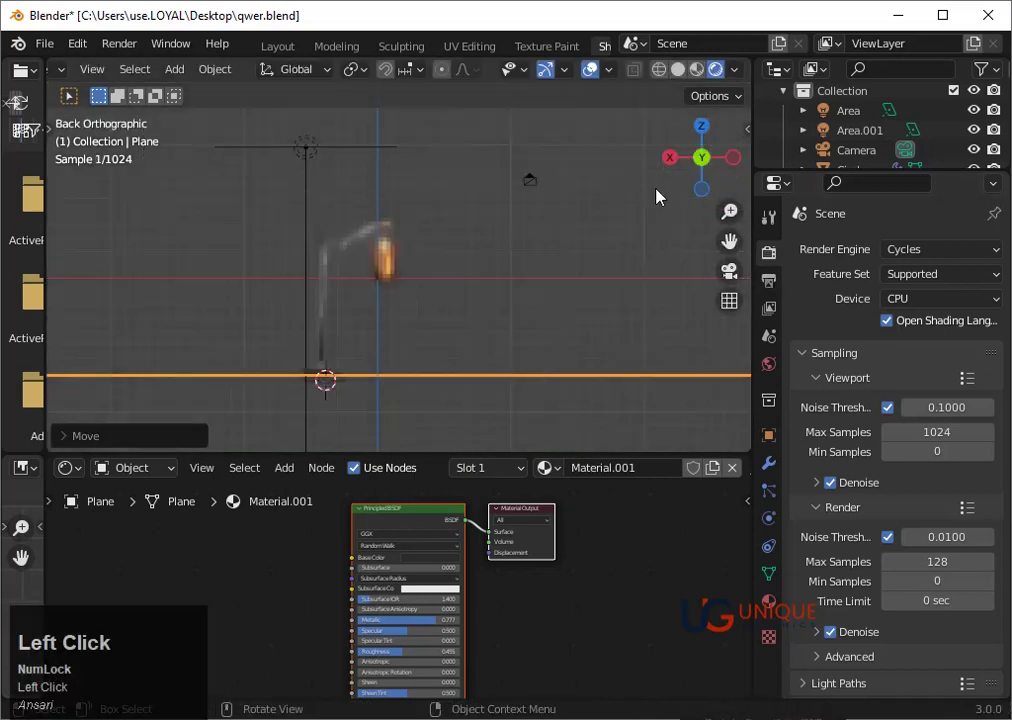
scroll(438, 309, "up", 4)
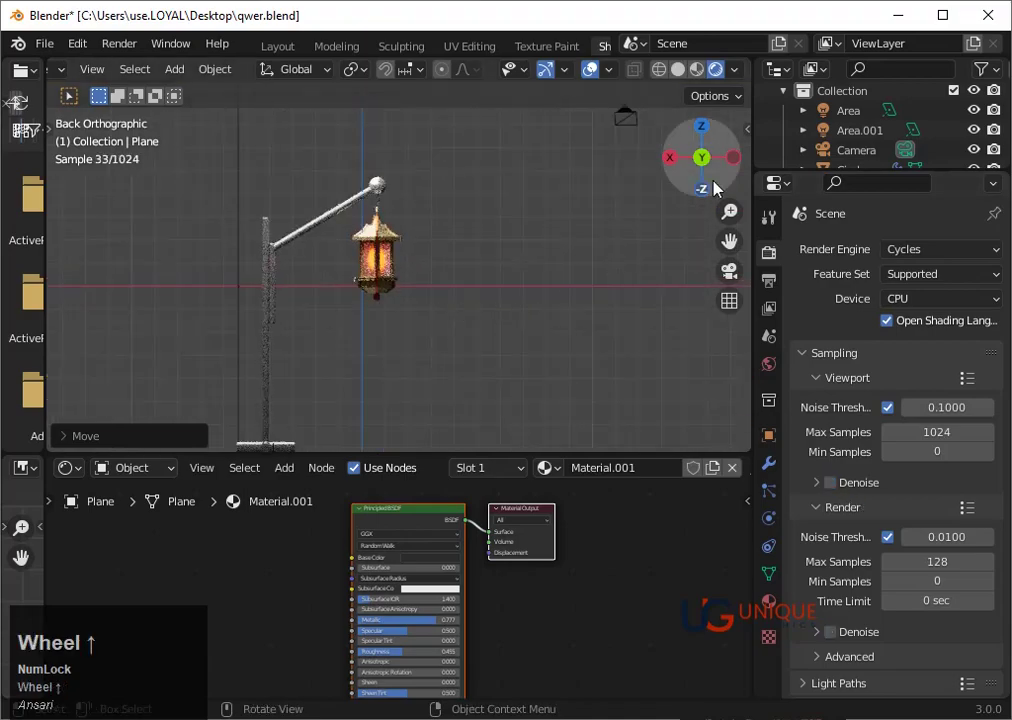
key("grave")
scroll(607, 246, "down", 8)
scroll(431, 276, "up", 6)
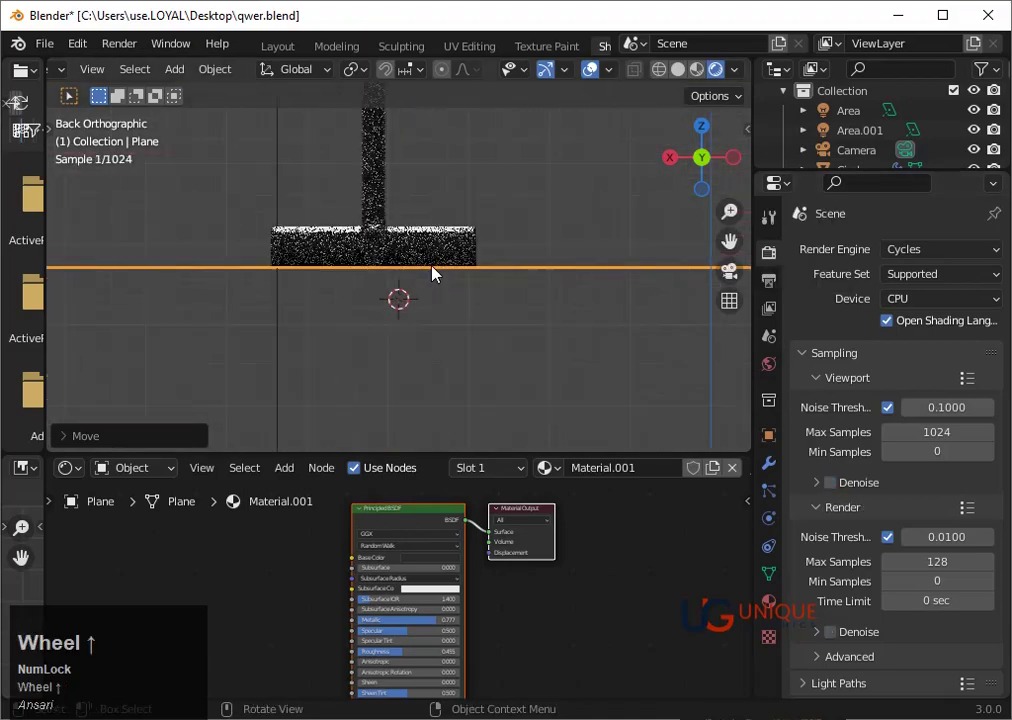
middle_click_drag(431, 276, 481, 280)
scroll(481, 280, "down", 3)
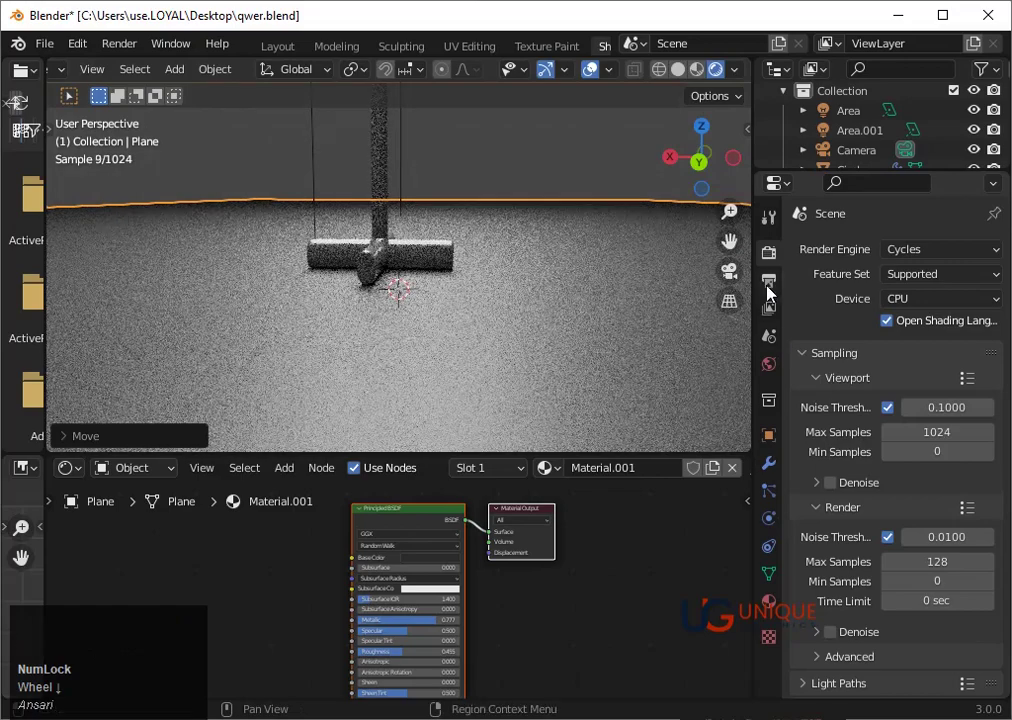
- Return to the camera view and render the image with the raised ground plane
key("KP_0")
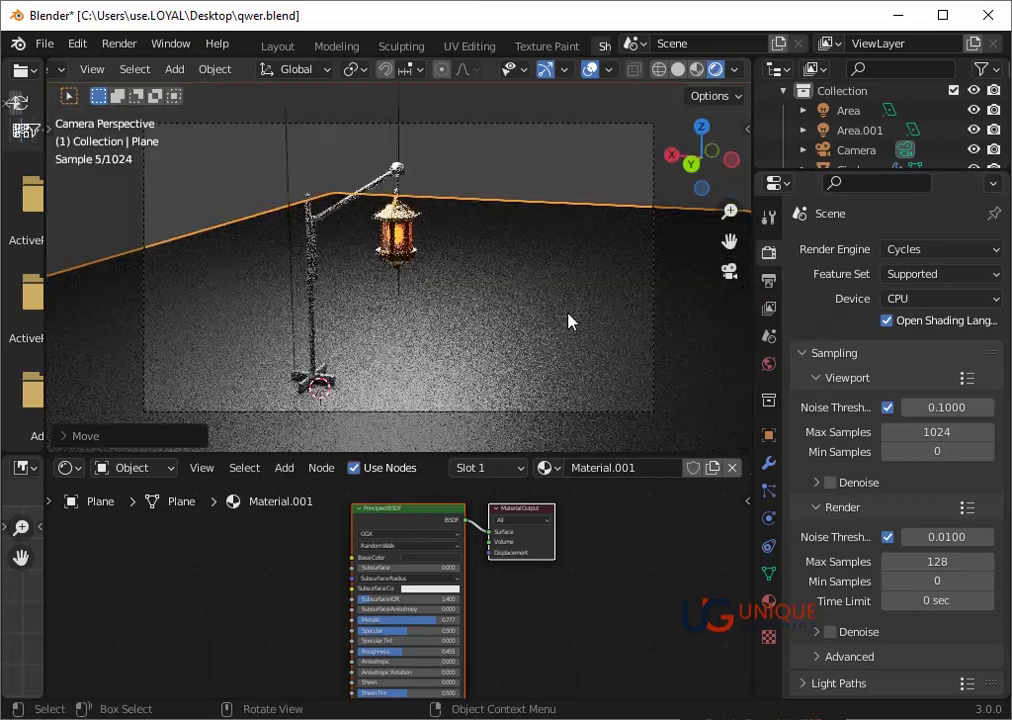
scroll(569, 321, "down", 2)
left_click(119, 43)
left_click(150, 66)
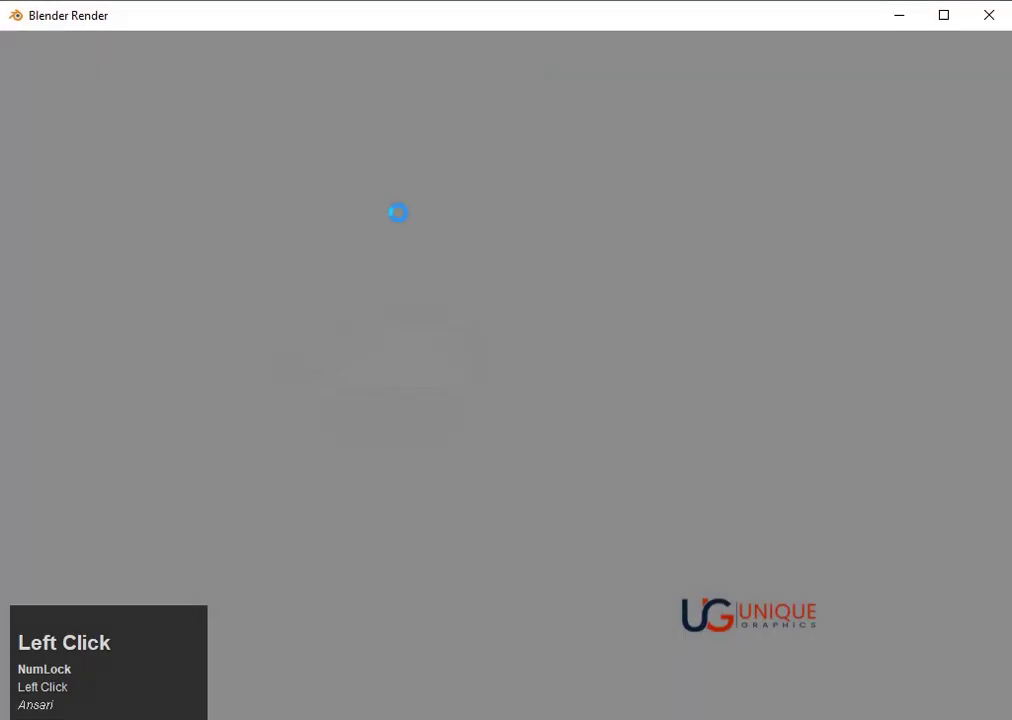